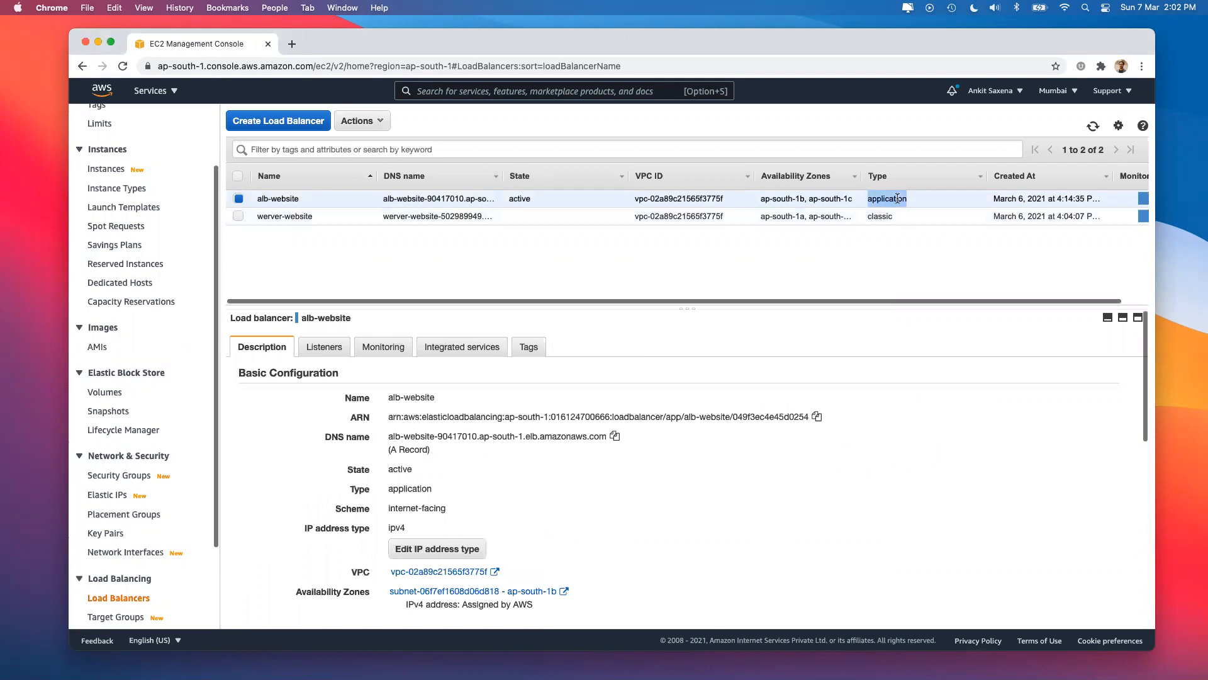
# Copy the DNS name of the alb-website load balancer and open it in a new browser tab
pyautogui.click(614, 436)
pyautogui.click(291, 45)
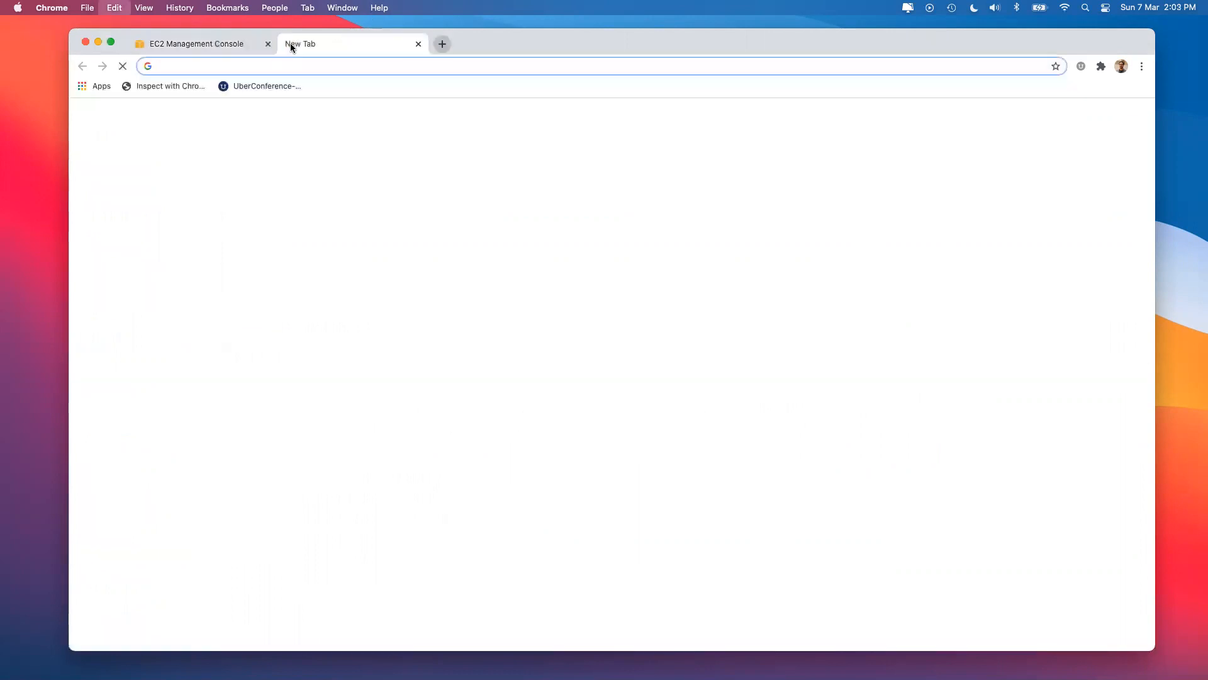
pyautogui.press('super+v')
pyautogui.press('Return')
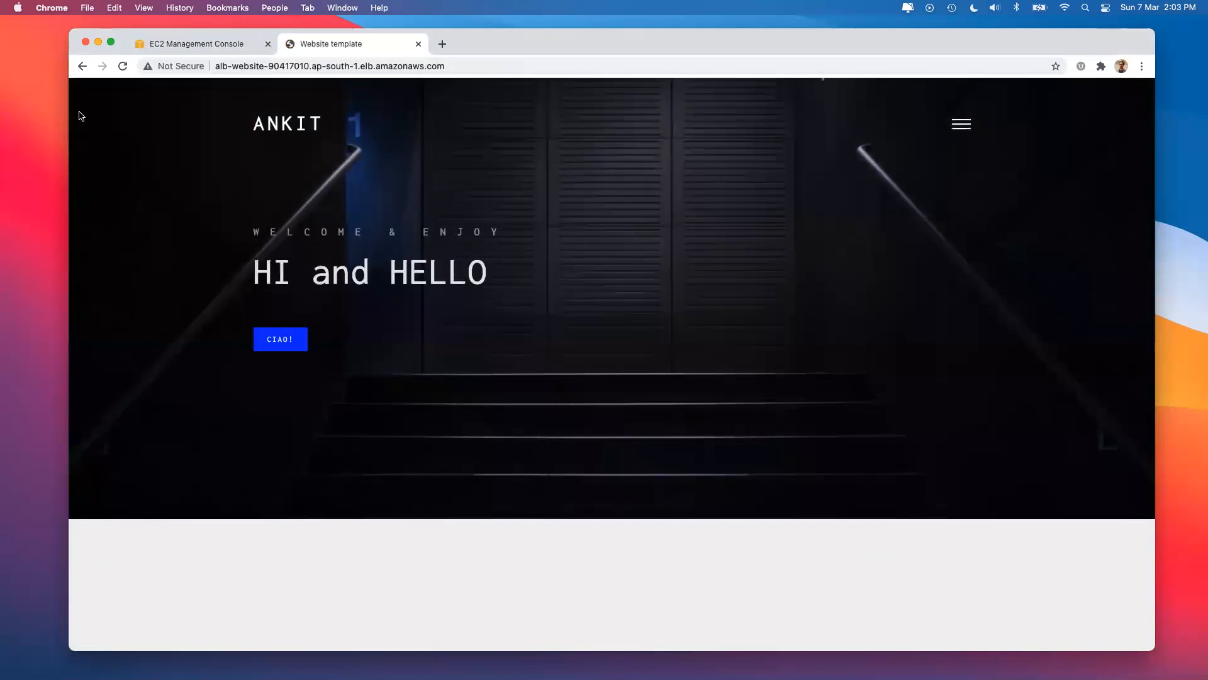
# Return to the AWS console, search its services for "waf" and open WAF & Shield
pyautogui.click(161, 41)
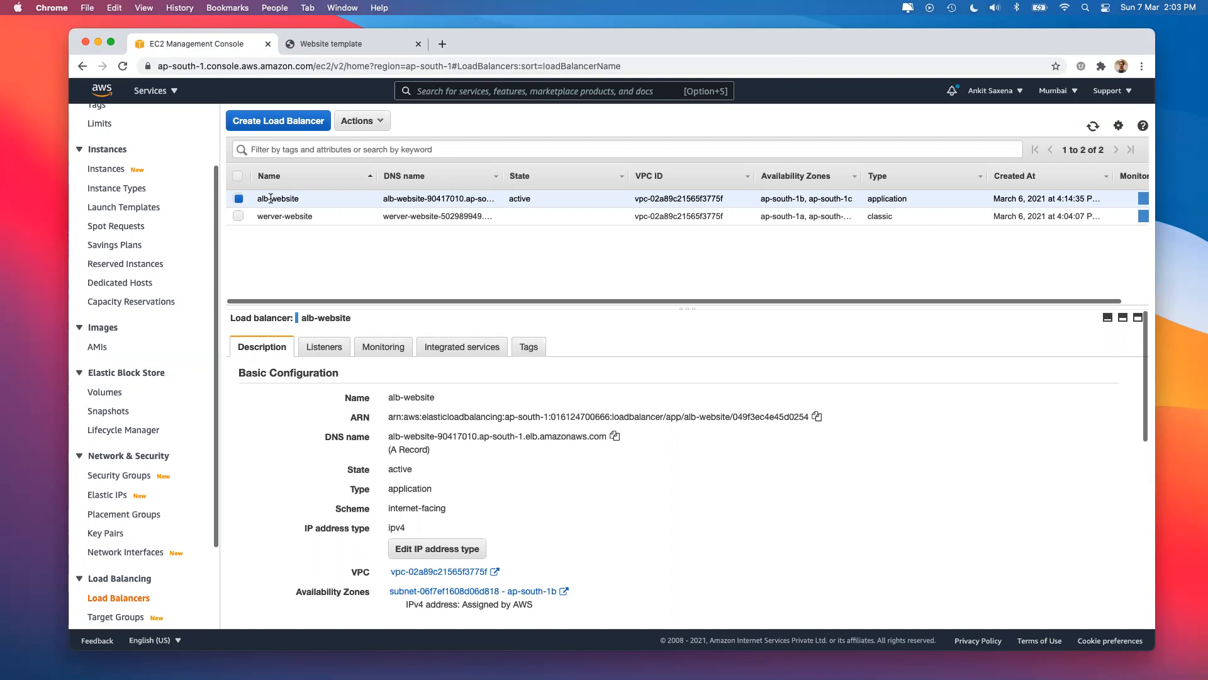
pyautogui.click(473, 91)
pyautogui.write('w')
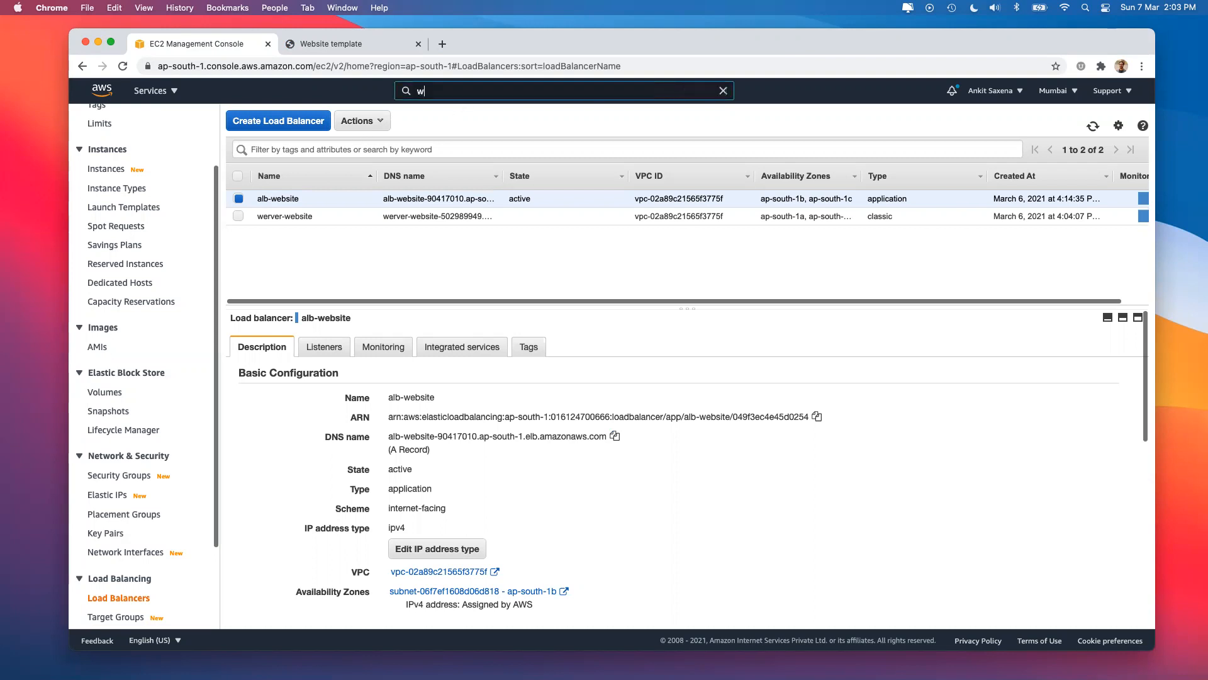
pyautogui.write('af')
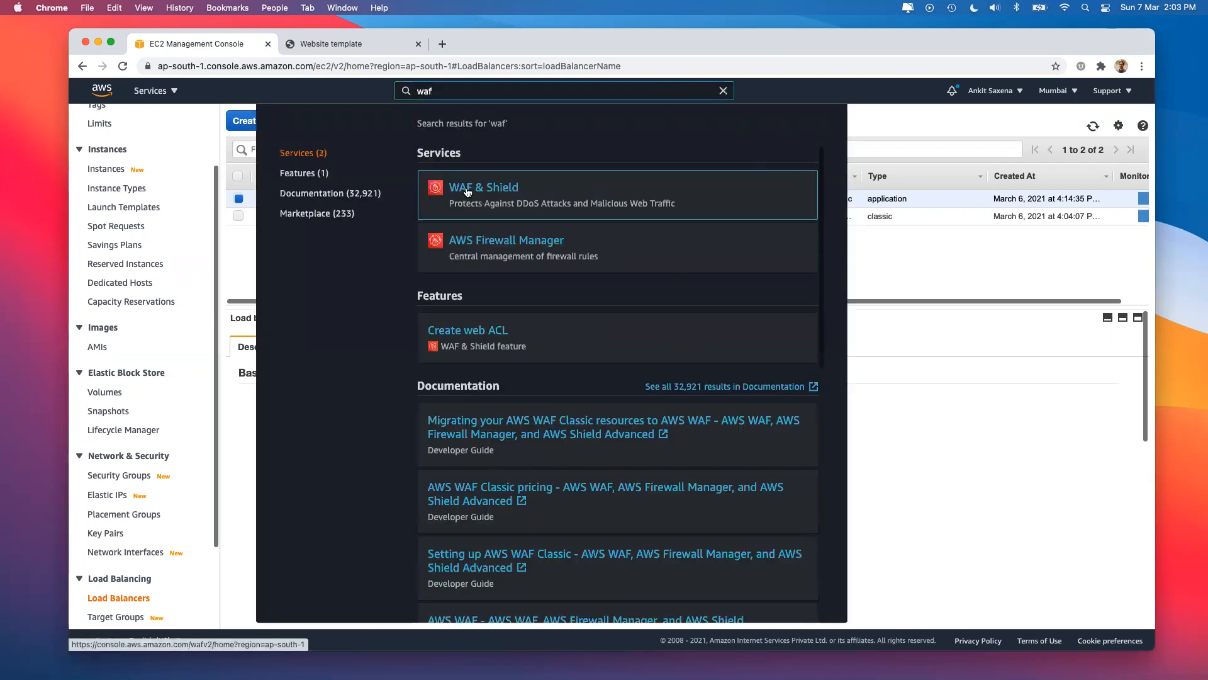
pyautogui.click(467, 192)
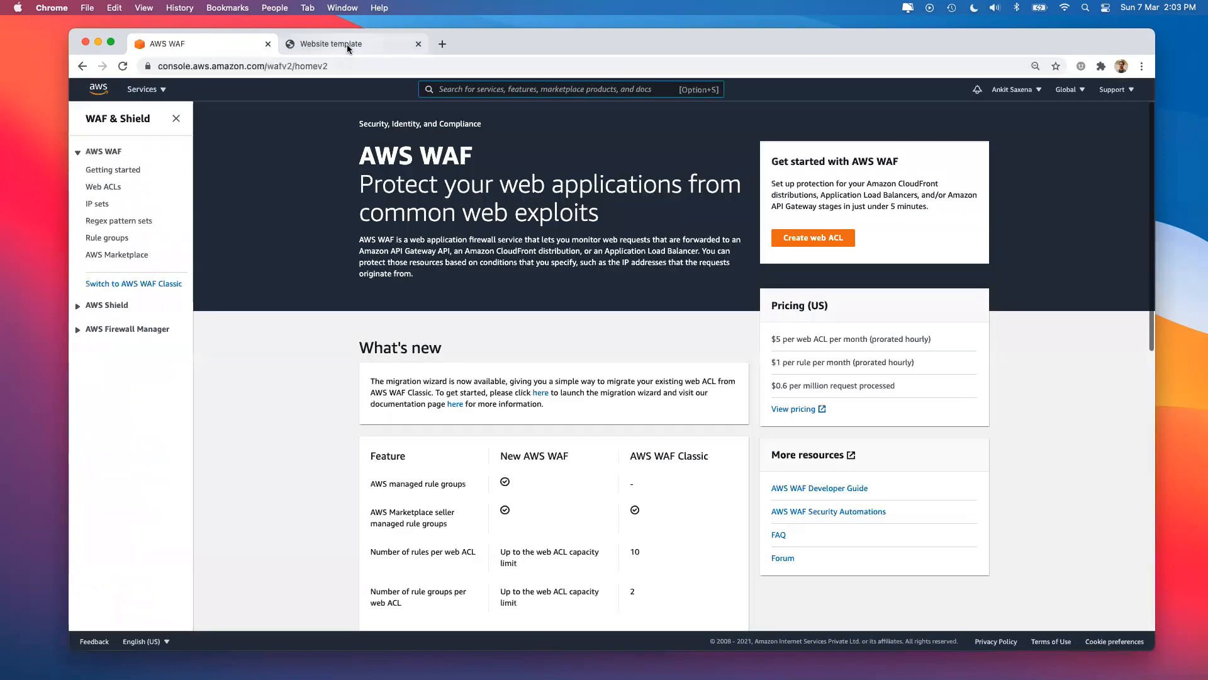
# Open the WAF IP sets list for the Asia Pacific (Mumbai) region and start creating a new IP set
pyautogui.click(348, 47)
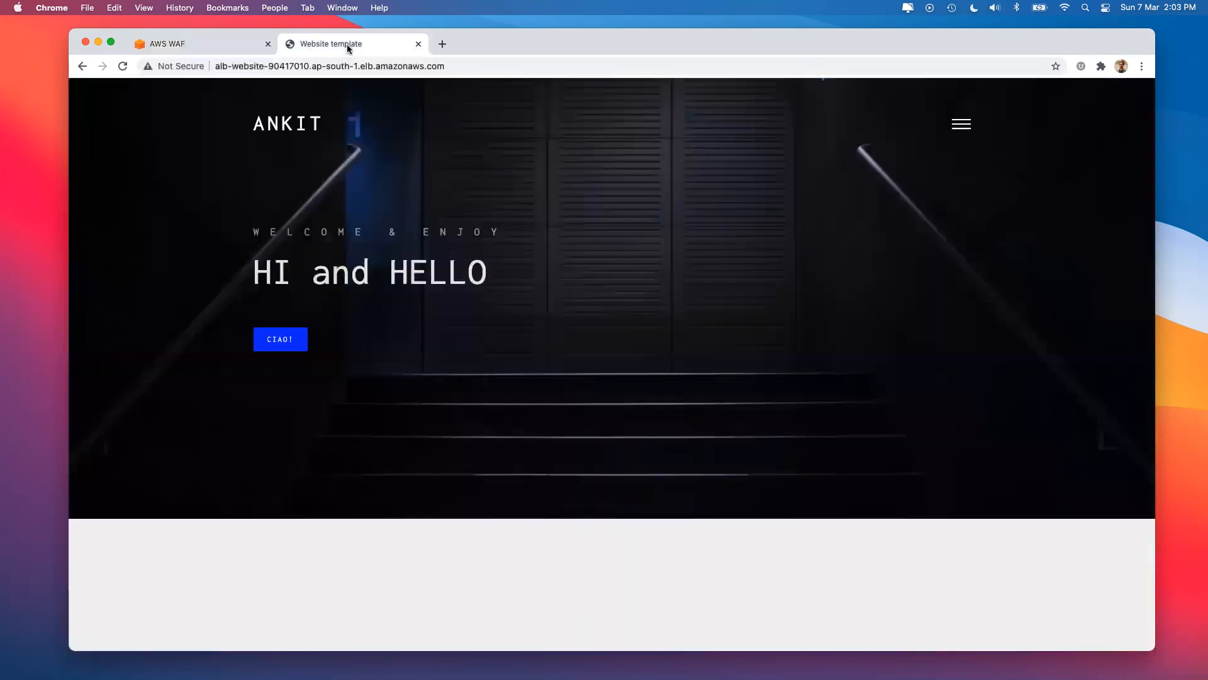
pyautogui.click(228, 47)
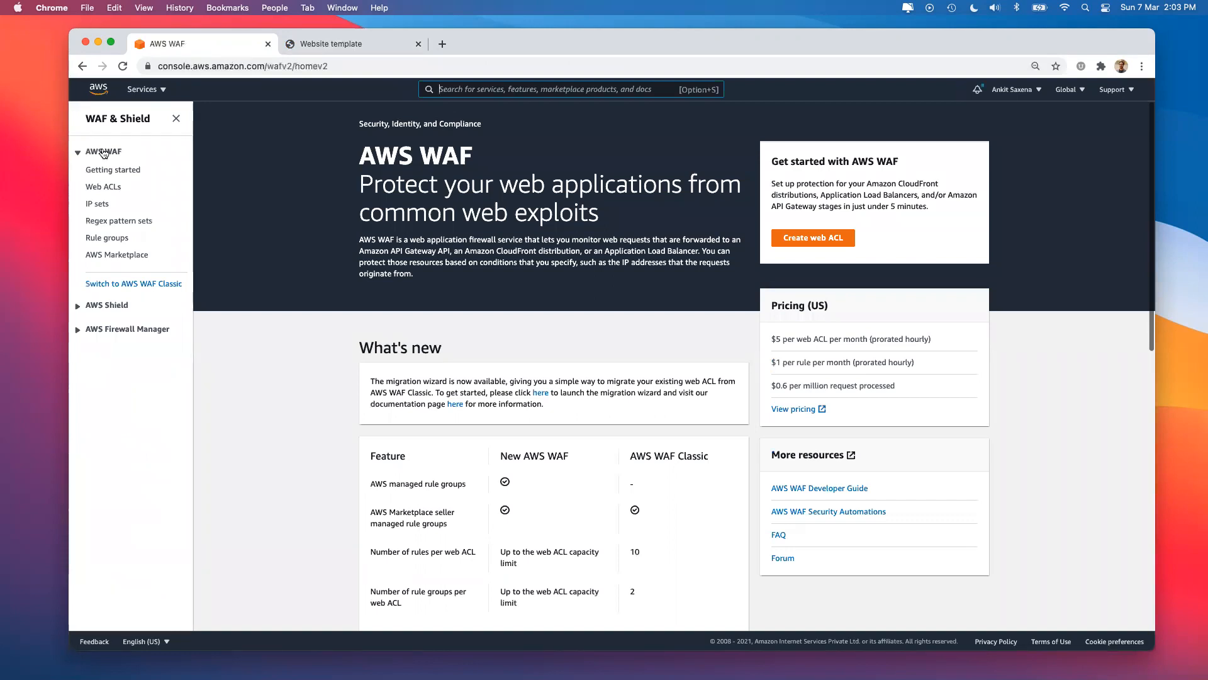
pyautogui.click(97, 206)
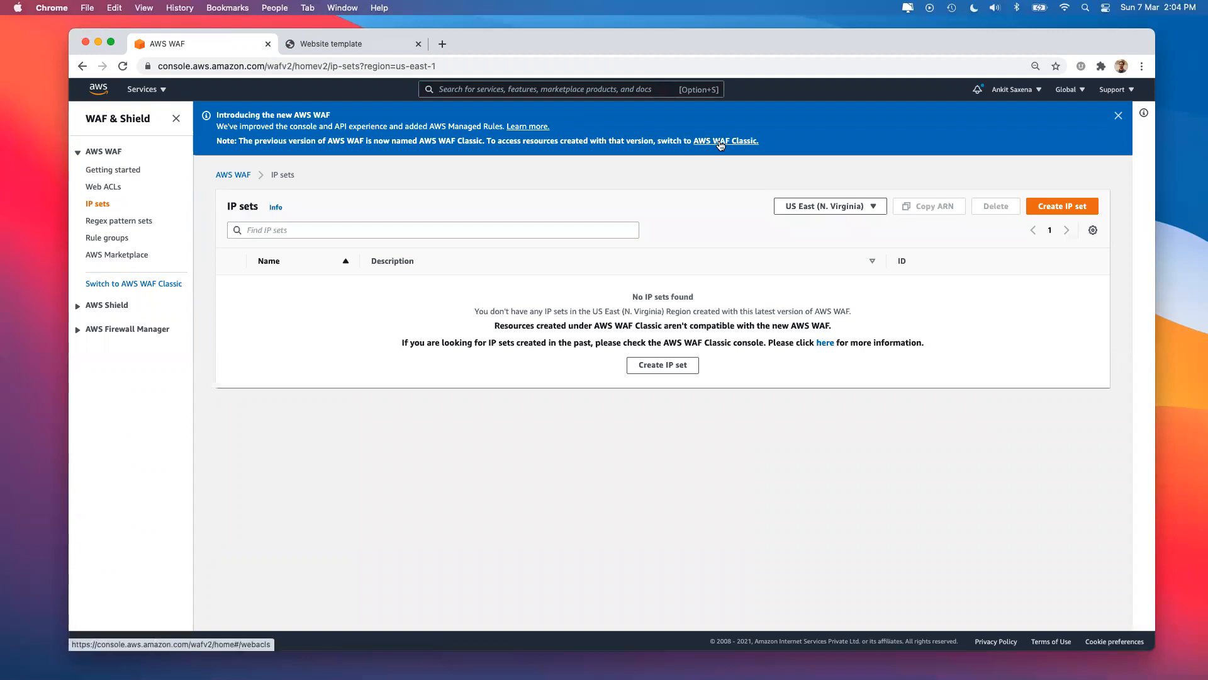
pyautogui.doubleClick(312, 67)
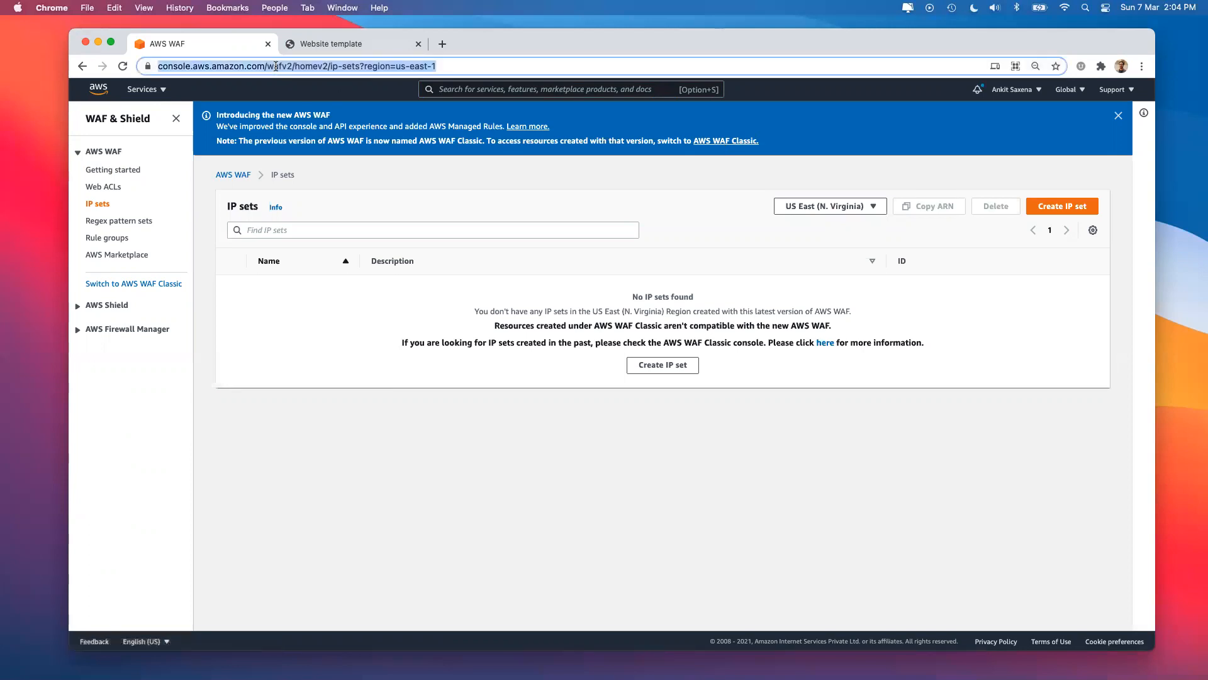
pyautogui.click(313, 67)
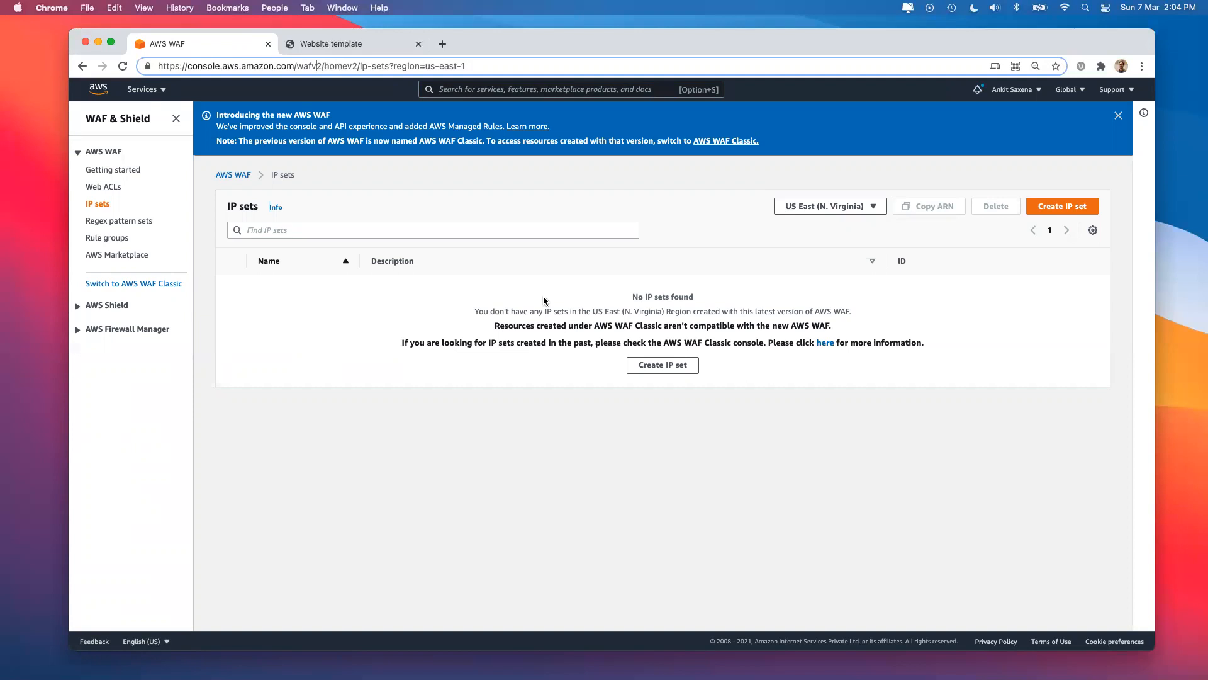
pyautogui.click(453, 242)
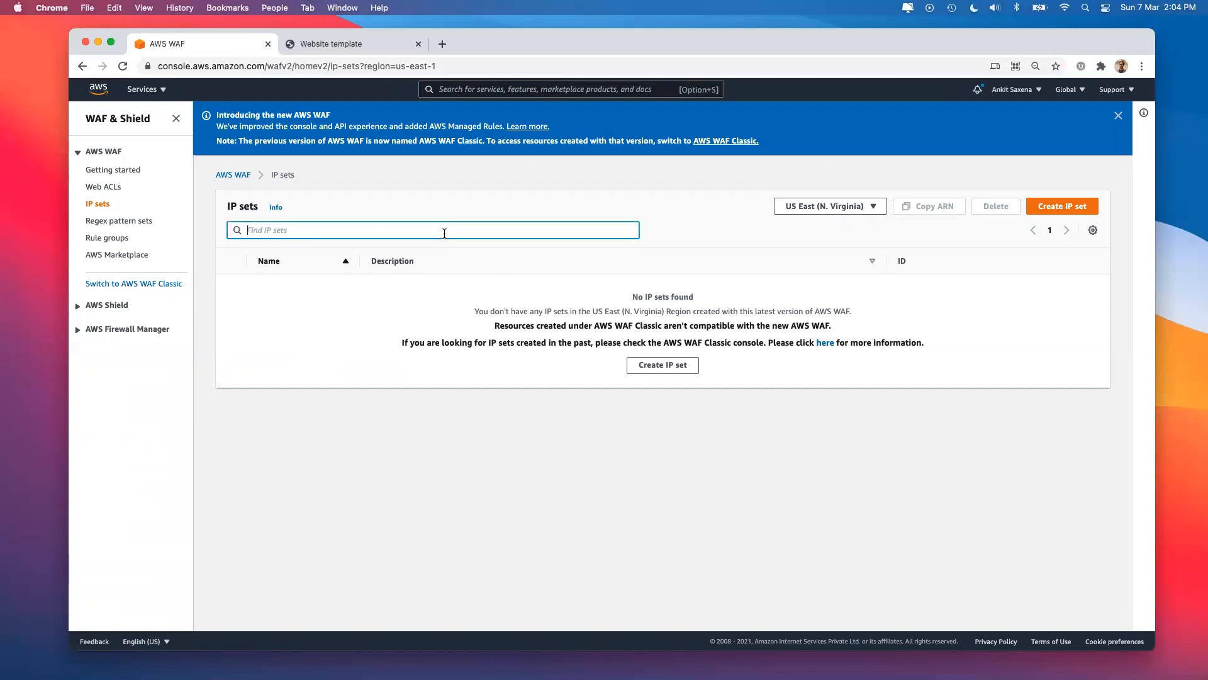
pyautogui.click(857, 208)
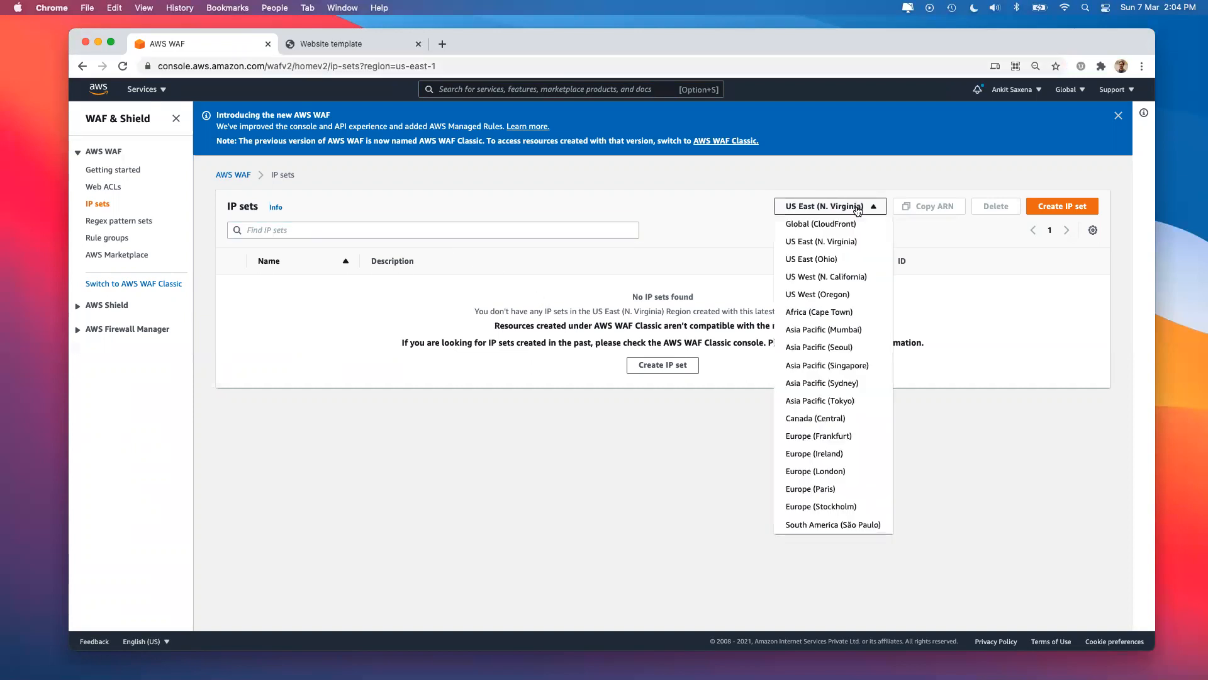
pyautogui.click(850, 329)
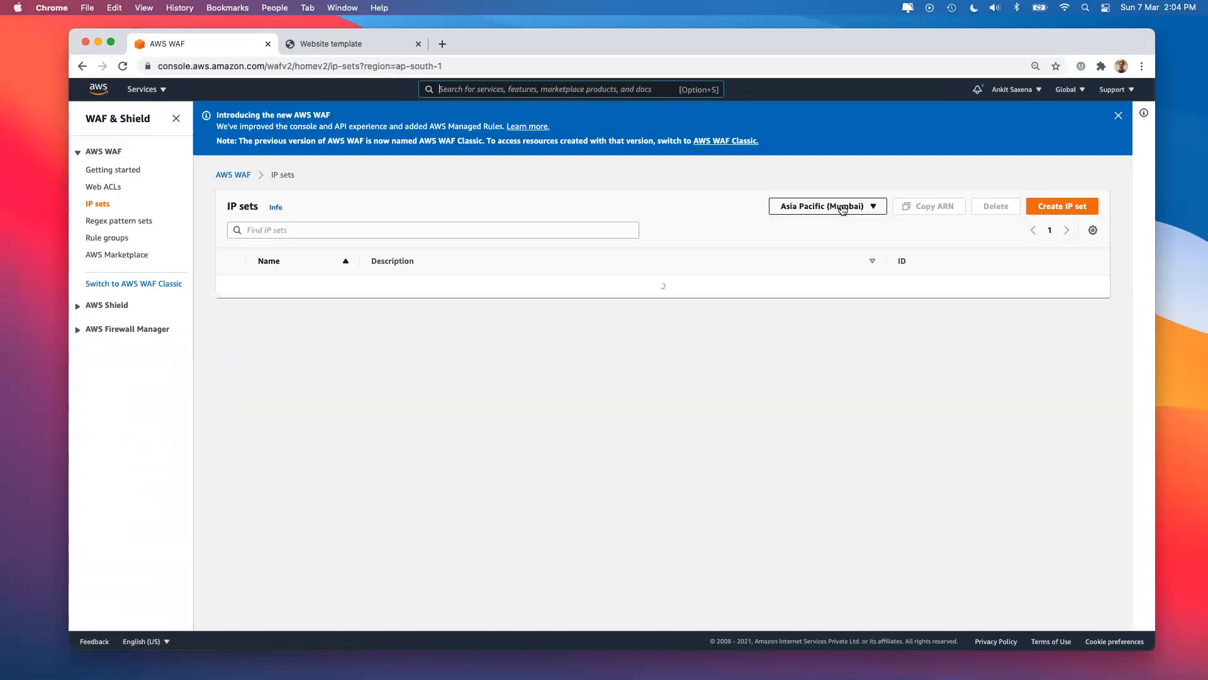
pyautogui.click(843, 210)
pyautogui.click(842, 210)
pyautogui.click(1059, 210)
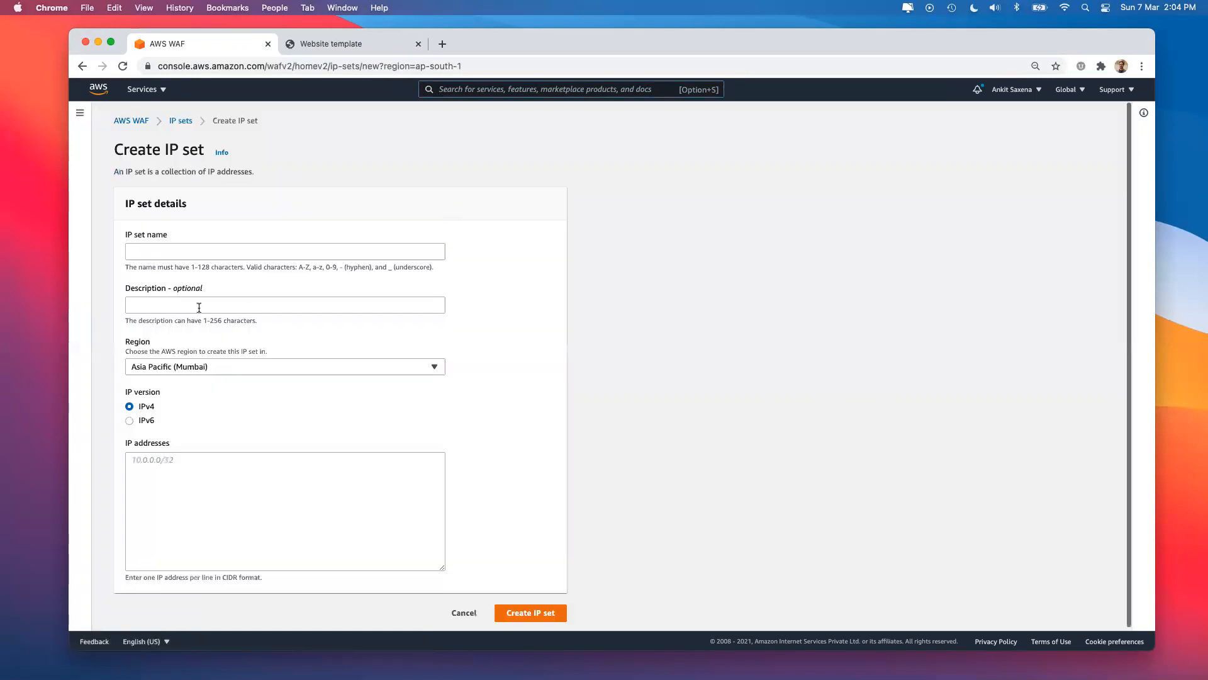
# Change the new IP set's region to Global (CloudFront) and back to Asia Pacific (Mumbai)
pyautogui.click(198, 372)
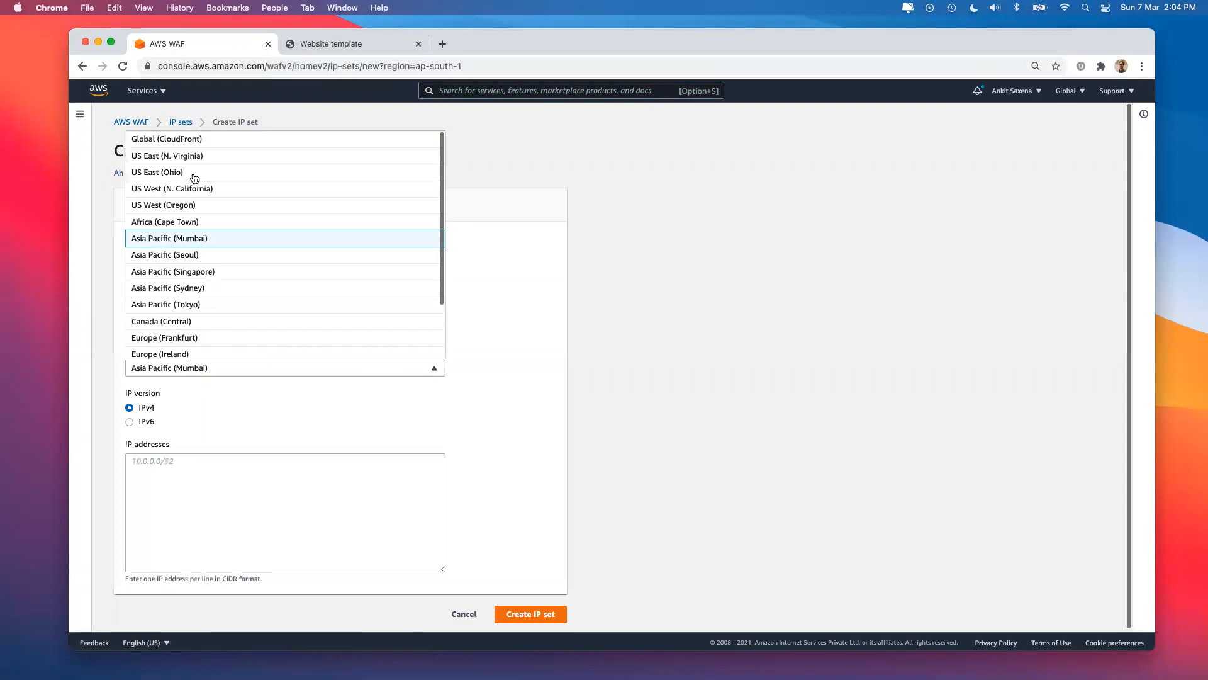
pyautogui.click(190, 141)
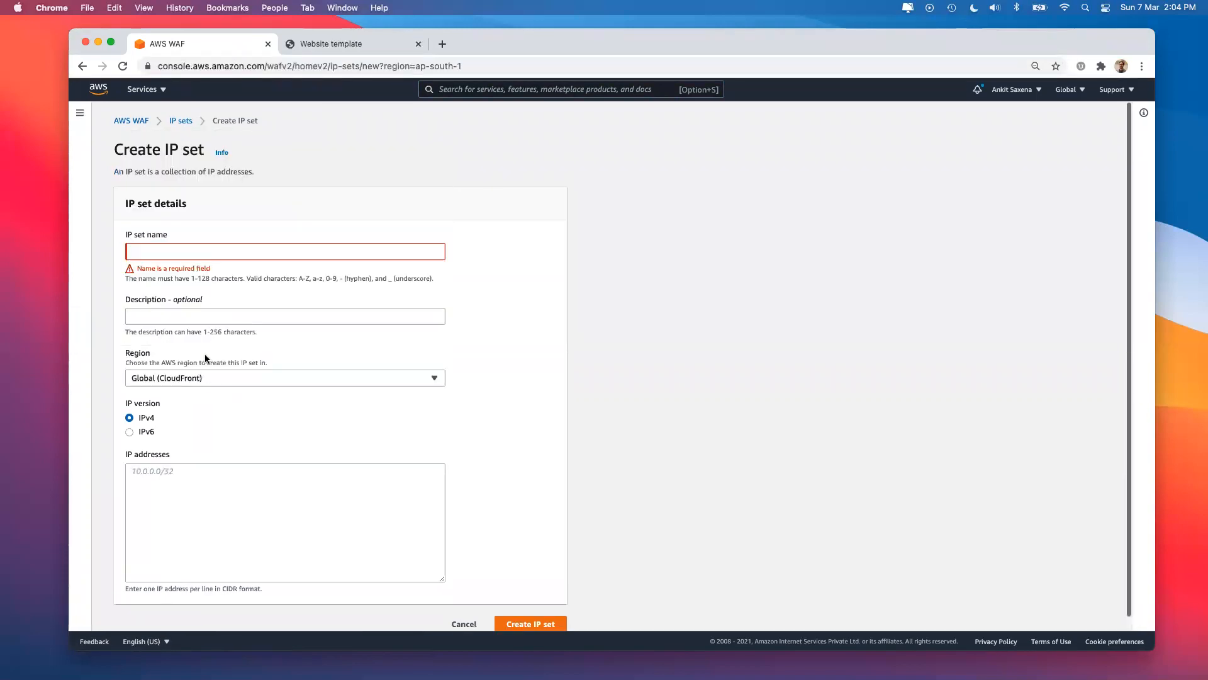
pyautogui.click(208, 377)
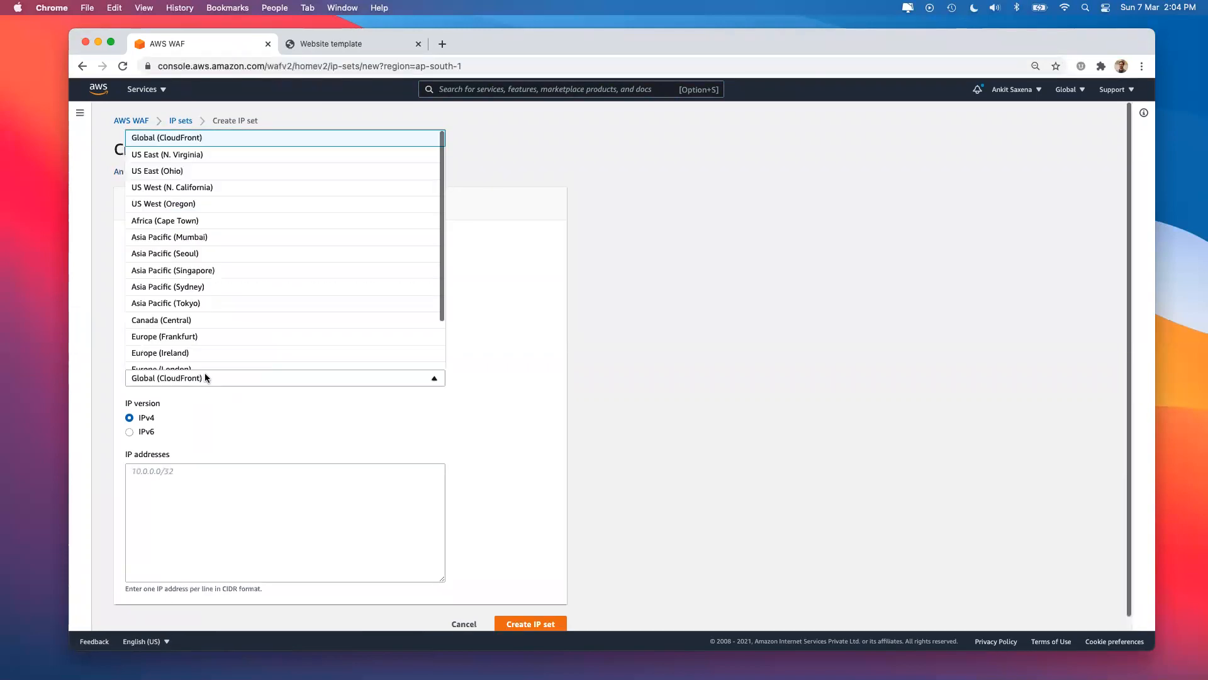
pyautogui.click(202, 237)
# Name the IP set blockIPAddress and enter the description "These IP addresses are to be Blocked"
pyautogui.click(170, 255)
pyautogui.write('blocked')
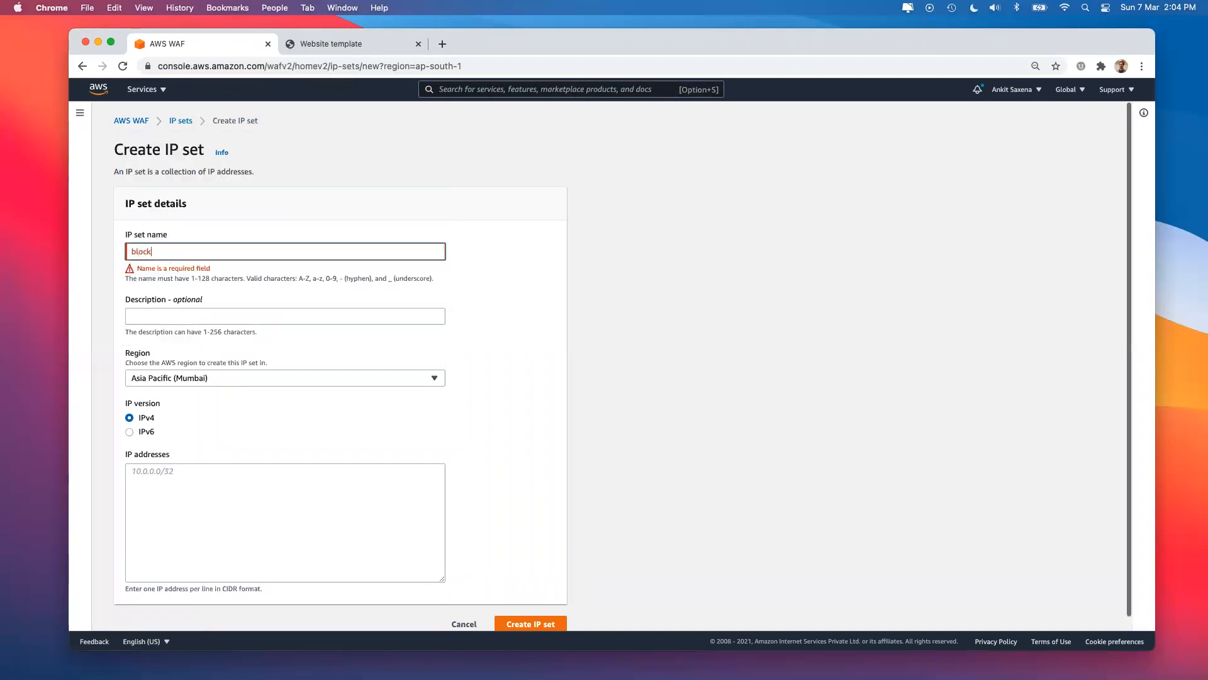
pyautogui.press('BackSpace')
pyautogui.press('BackSpace')
pyautogui.write('U')
pyautogui.write('IPAddress')
pyautogui.press('Tab')
pyautogui.write('These IP addresses are to be Blocked')
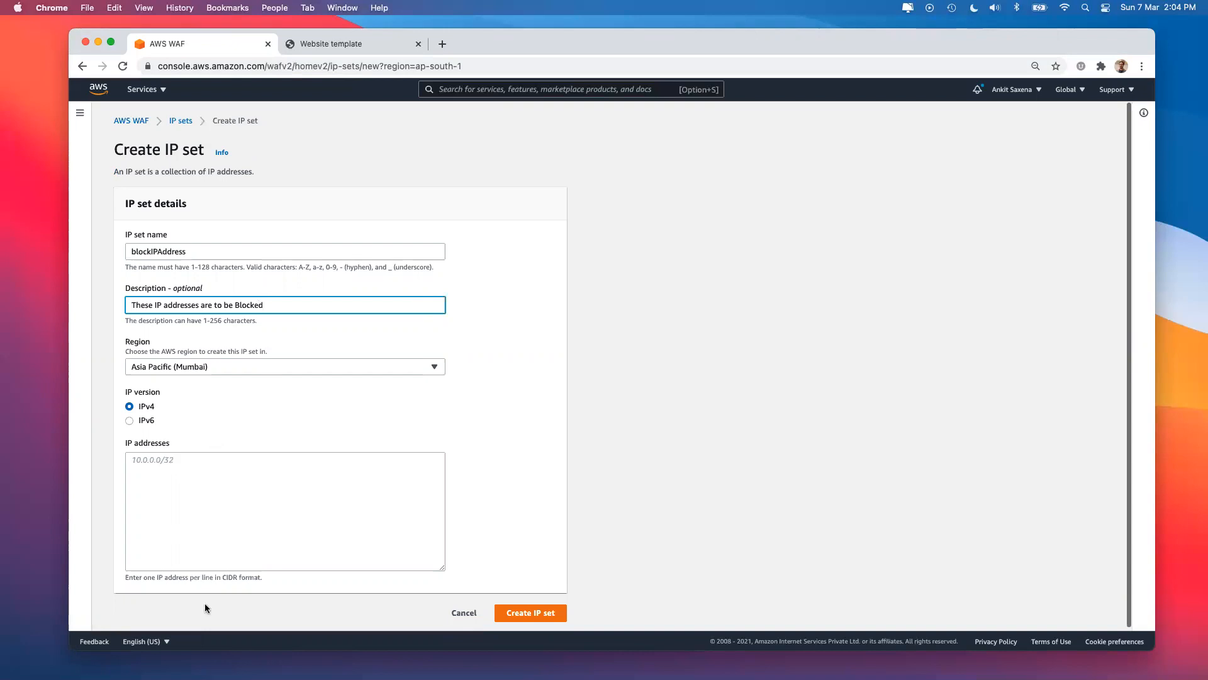
# Search Google in a new tab for "my ip address" and copy the public IP address shown
pyautogui.click(222, 574)
pyautogui.moveTo(254, 574); pyautogui.dragTo(125, 577)
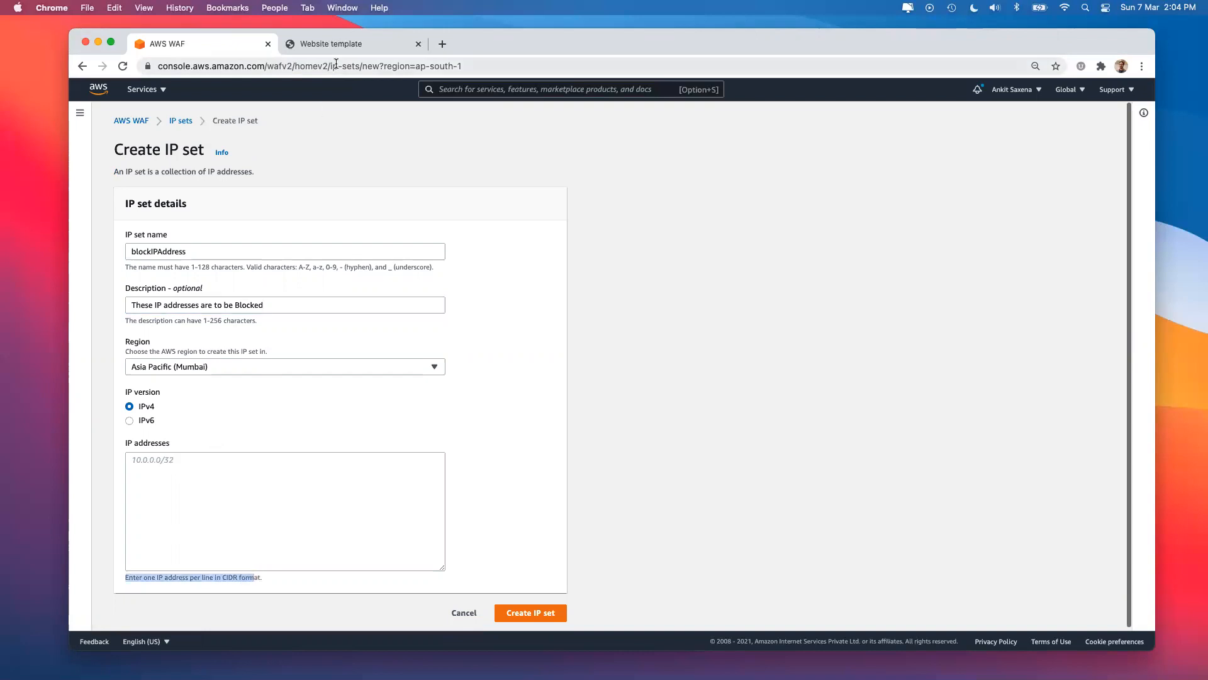
pyautogui.click(443, 43)
pyautogui.write('my')
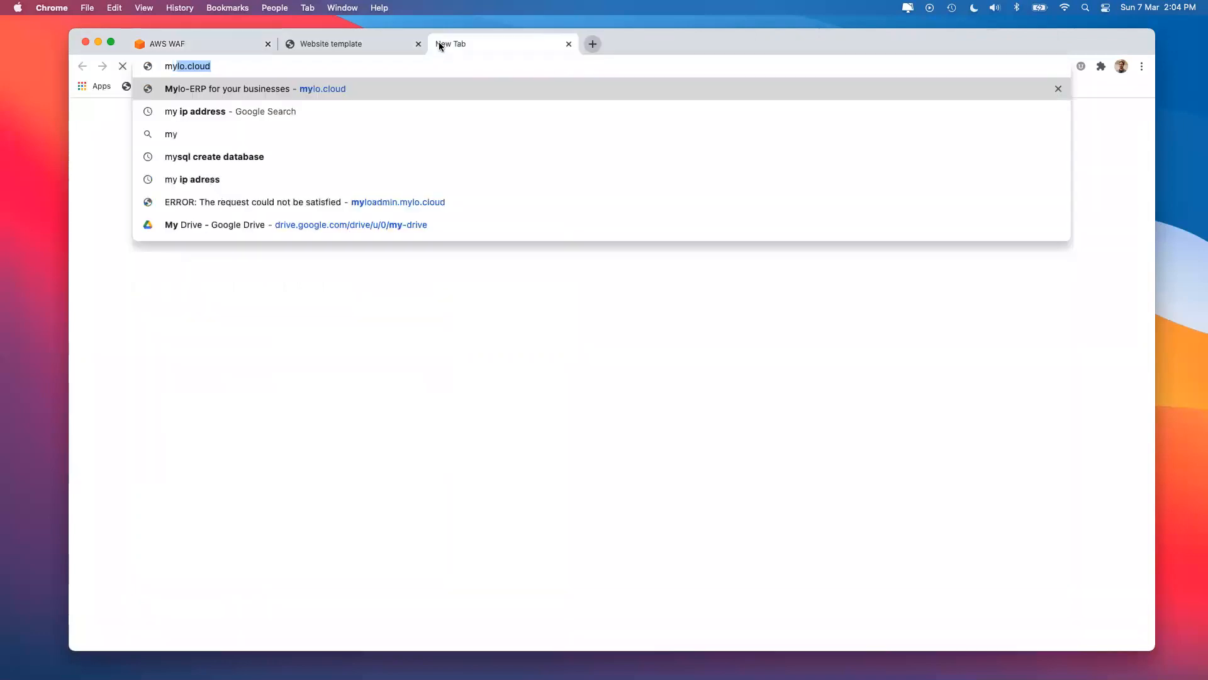
pyautogui.write(' ip addres')
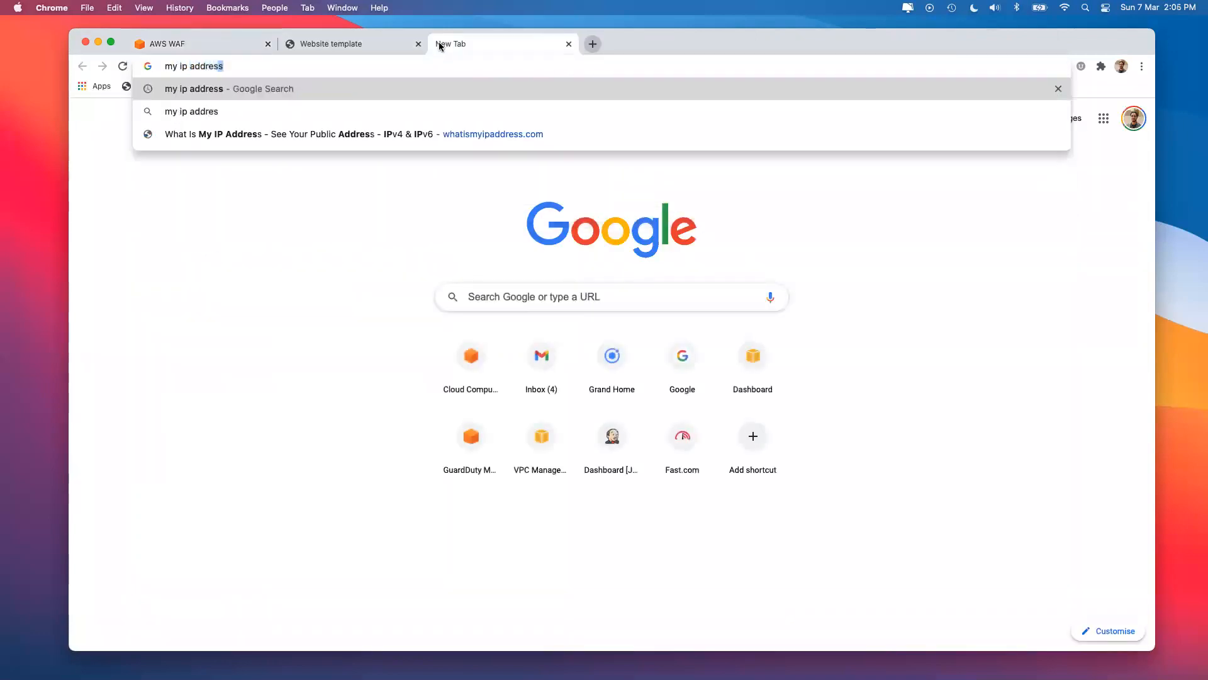
pyautogui.press('Return')
pyautogui.doubleClick(252, 255)
pyautogui.press('super+c')
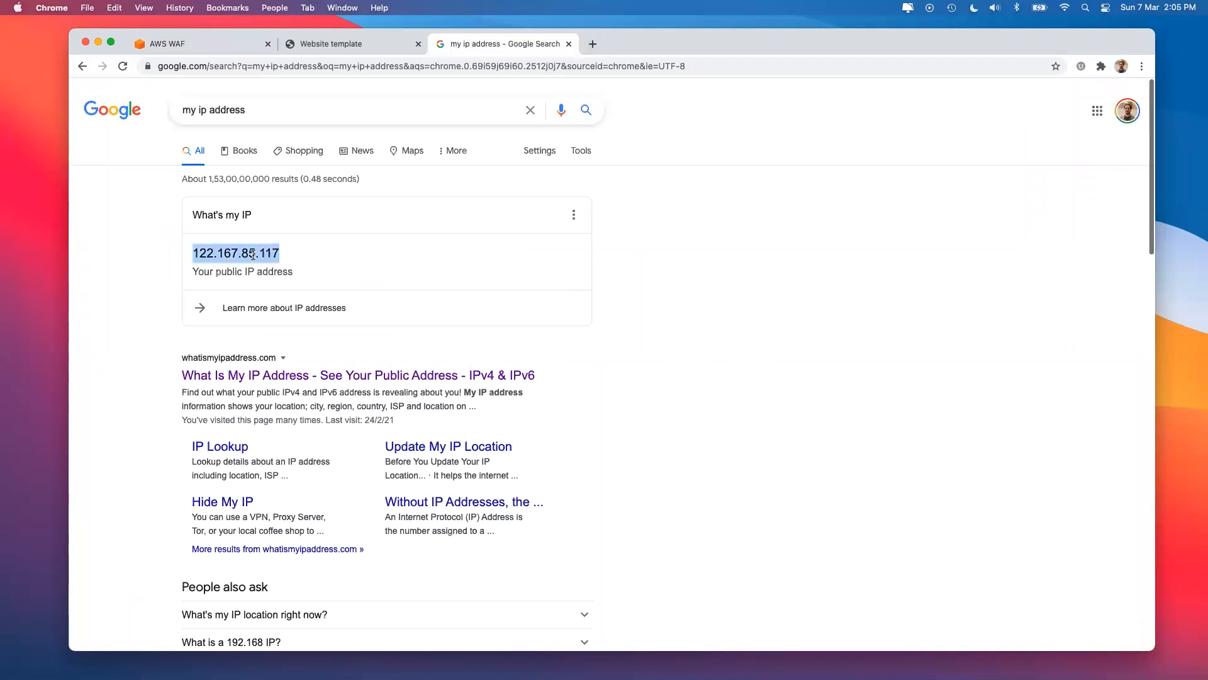
# Add the copied public IP address with the suffix /32 to the IP set's address list
pyautogui.click(182, 44)
pyautogui.click(209, 508)
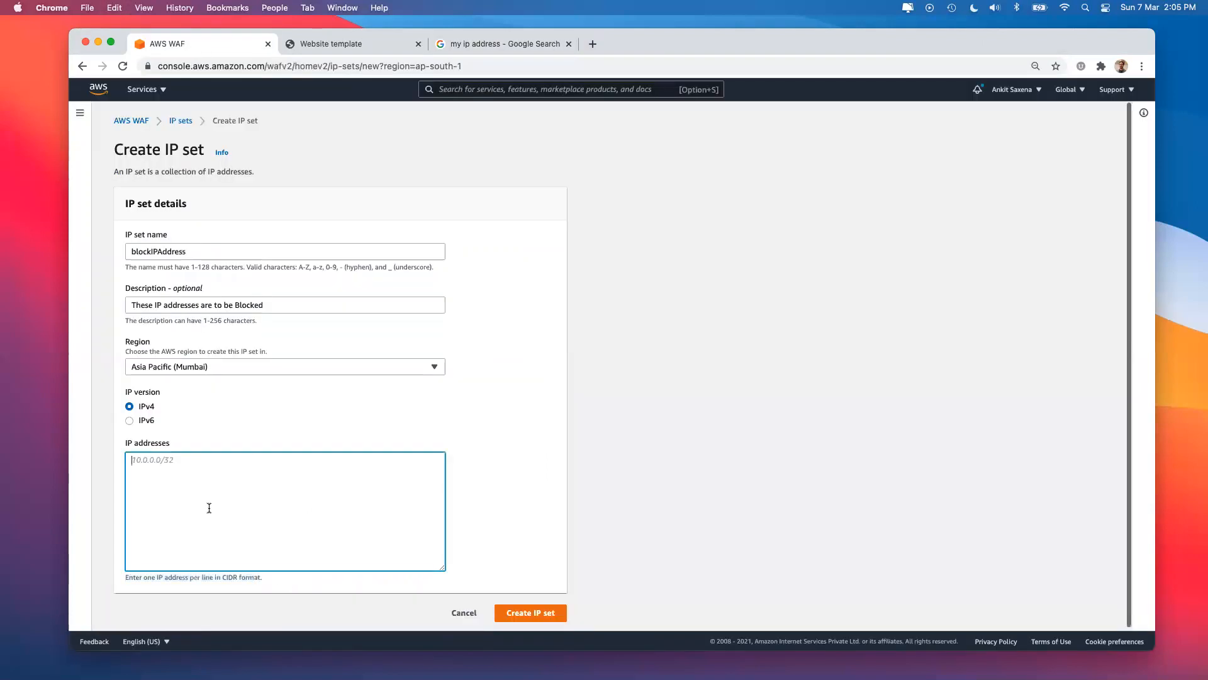
pyautogui.press('super+v')
pyautogui.write('/32')
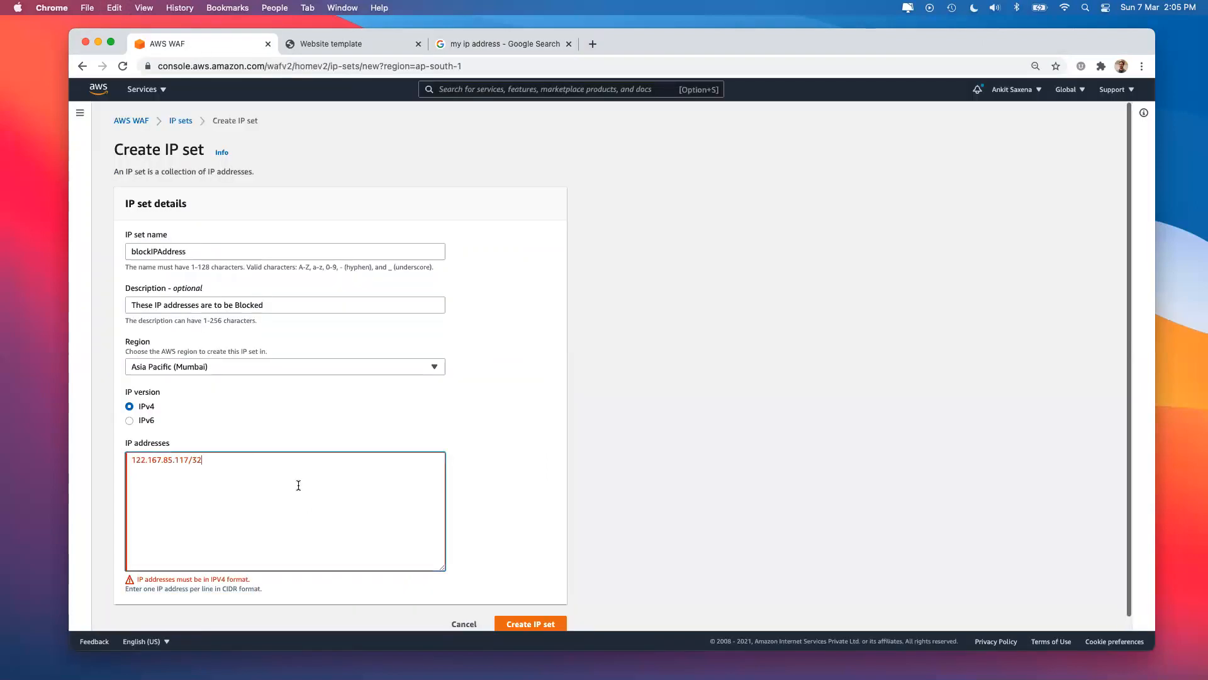
pyautogui.click(566, 482)
pyautogui.click(271, 476)
pyautogui.press('BackSpace')
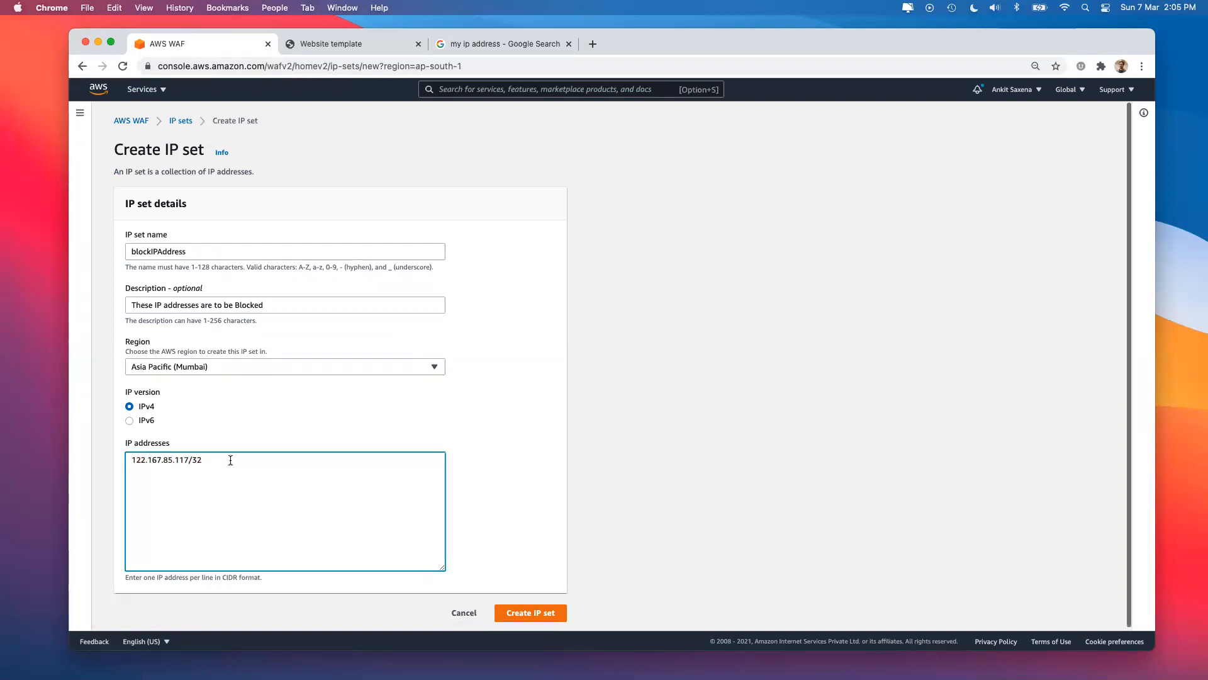
# Try the suffix /30 on the listed IP address and restore it to /32
pyautogui.press('Return')
pyautogui.press('Return')
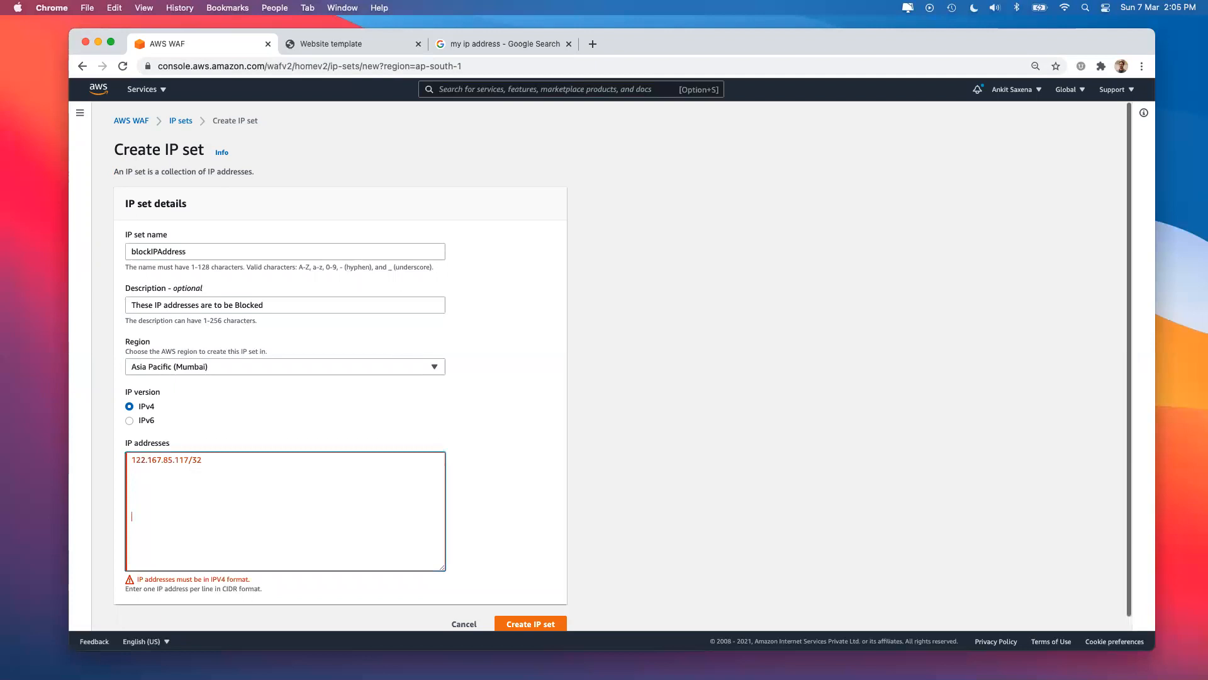
pyautogui.press('BackSpace')
pyautogui.press('BackSpace')
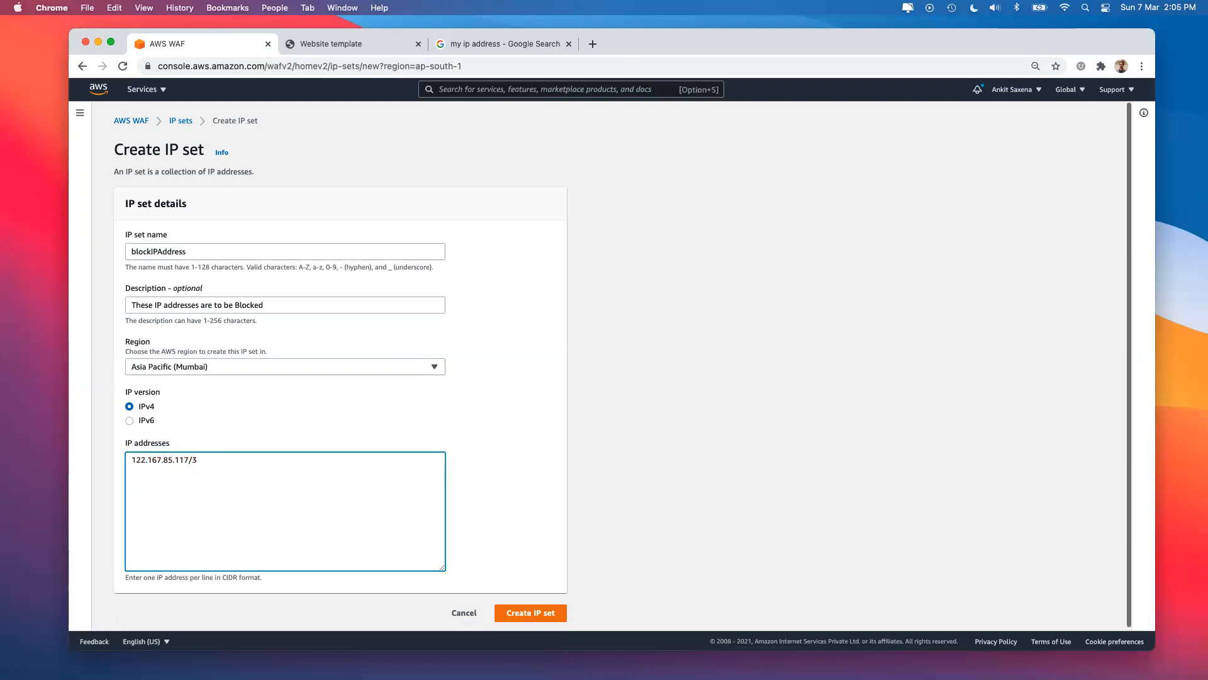
pyautogui.moveTo(192, 460); pyautogui.dragTo(207, 460)
pyautogui.click(200, 466)
pyautogui.doubleClick(173, 459)
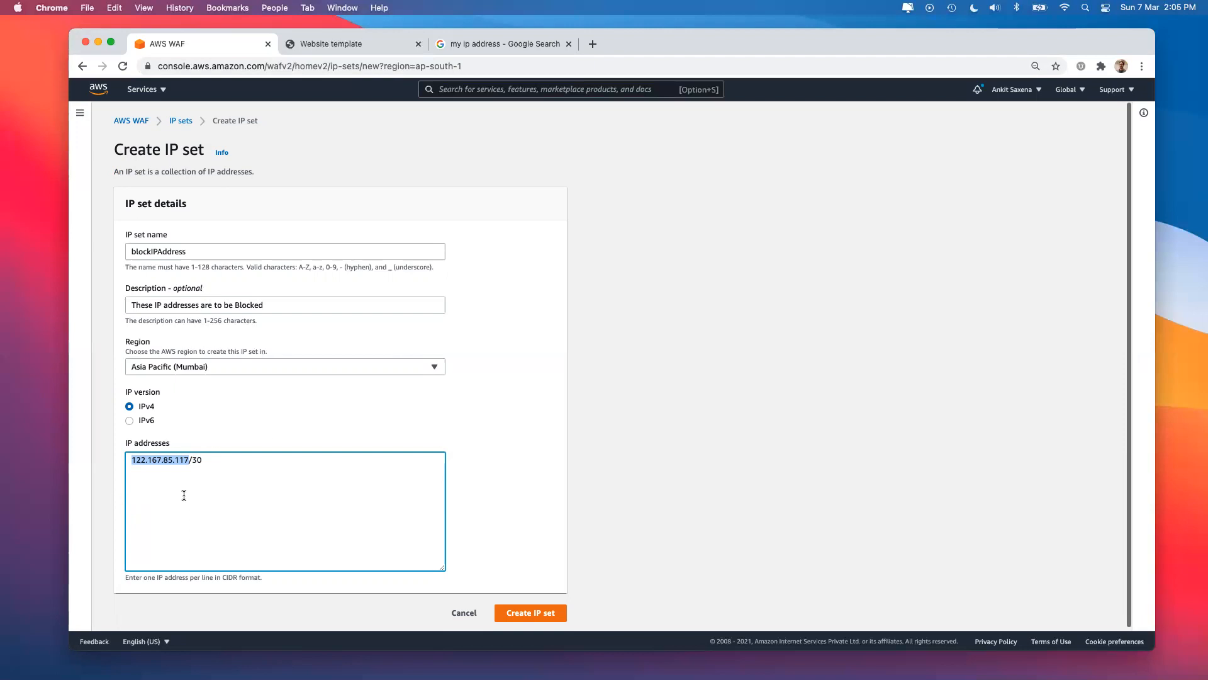
pyautogui.click(259, 478)
pyautogui.press('BackSpace')
pyautogui.write('2')
# Create the blockIPAddress IP set with the entered details
pyautogui.click(485, 441)
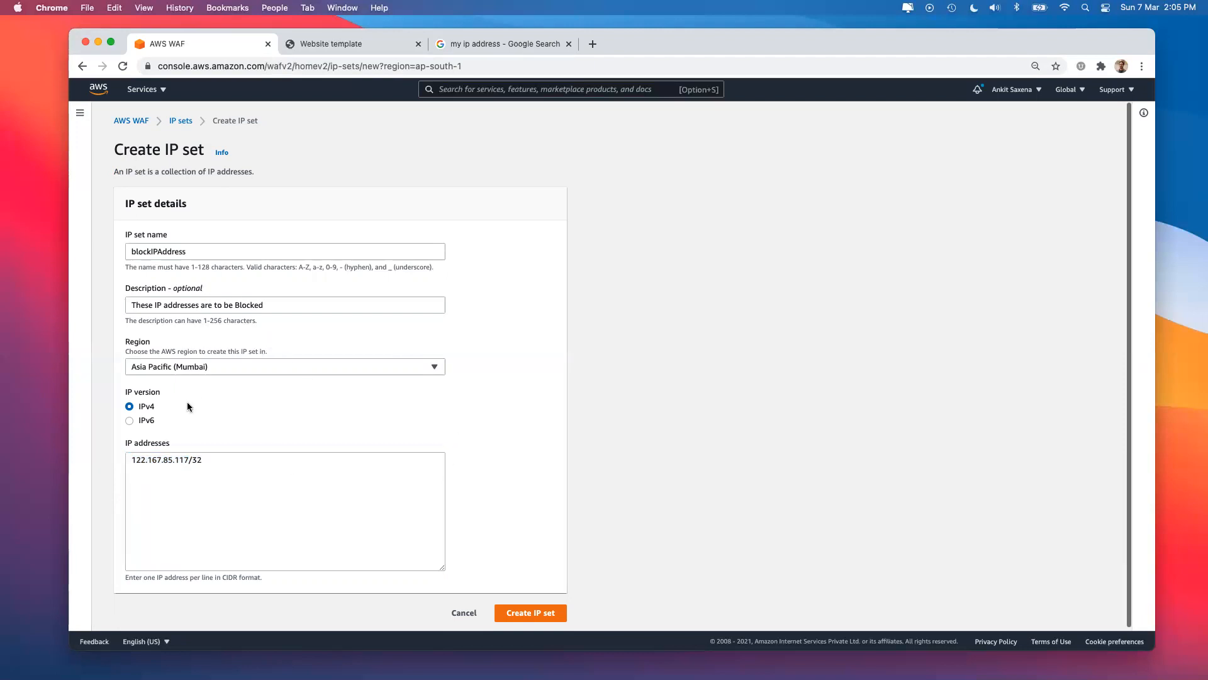
pyautogui.click(217, 250)
pyautogui.click(523, 611)
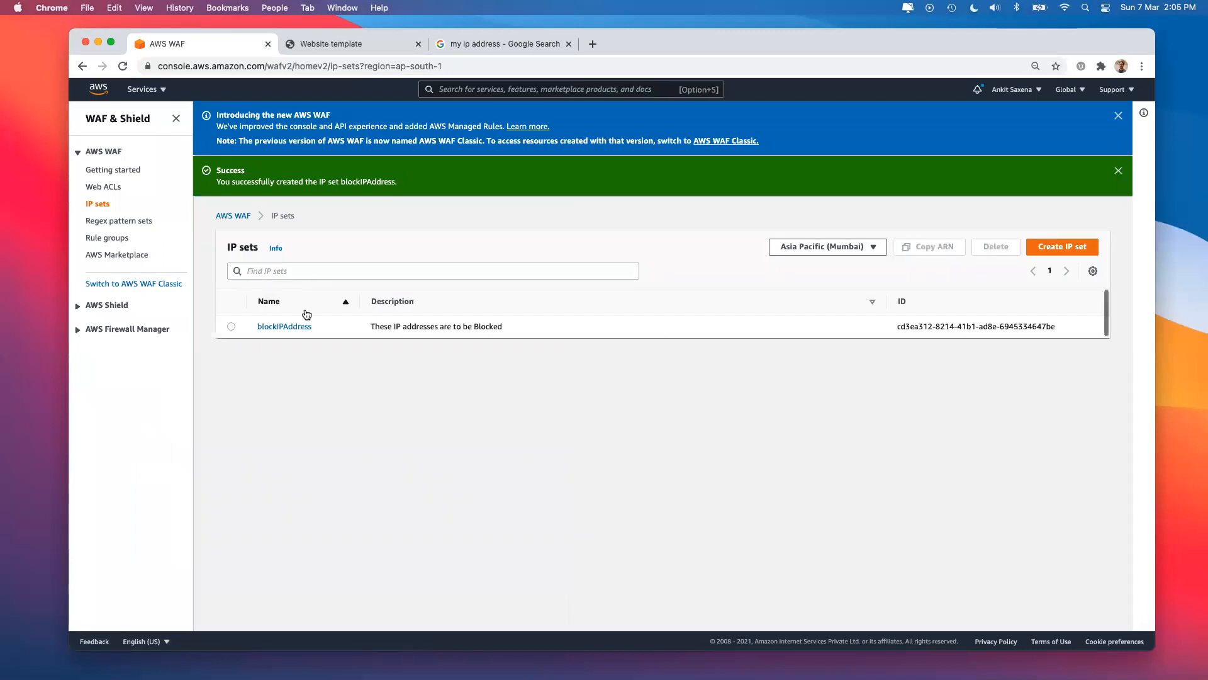
# View the IP sets for US East (N. Virginia) and check the console's global region list
pyautogui.click(840, 245)
pyautogui.click(824, 283)
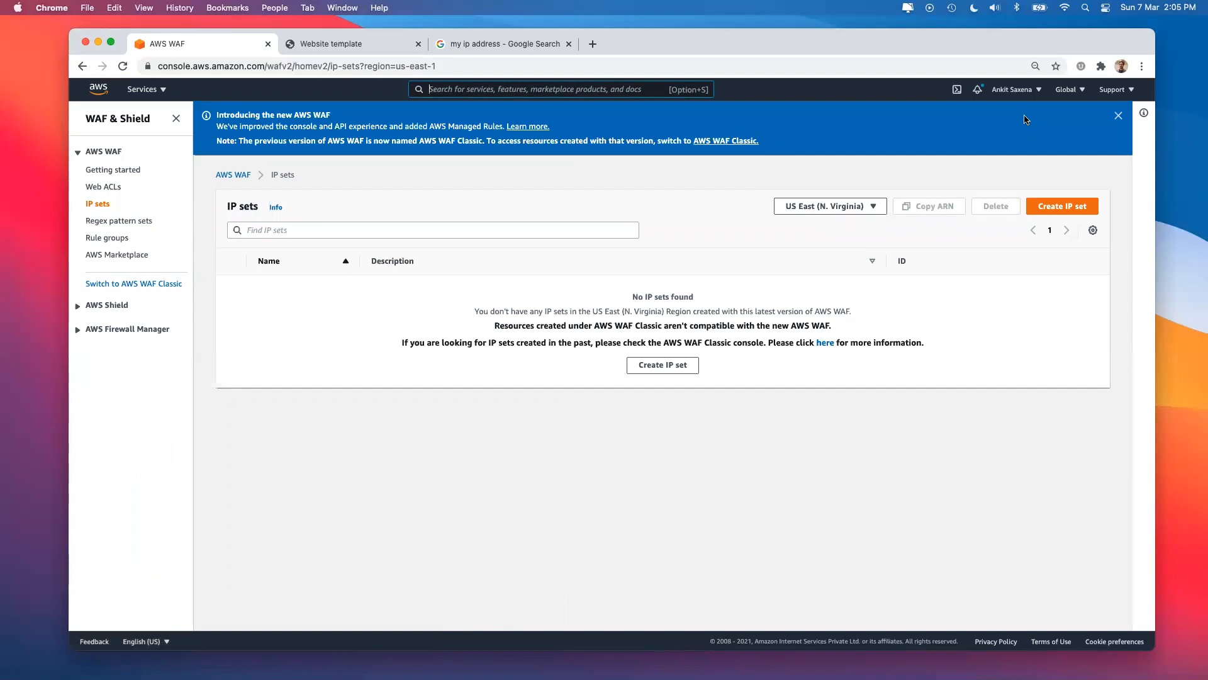
pyautogui.doubleClick(279, 66)
pyautogui.click(1069, 91)
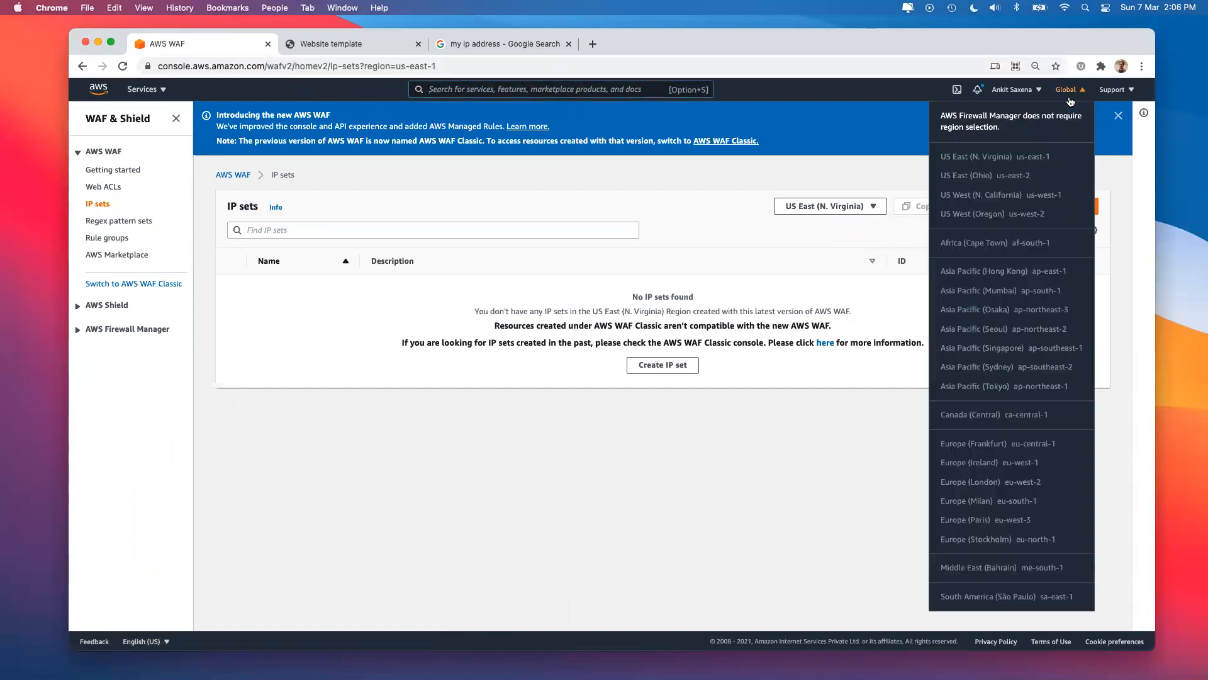
pyautogui.click(704, 162)
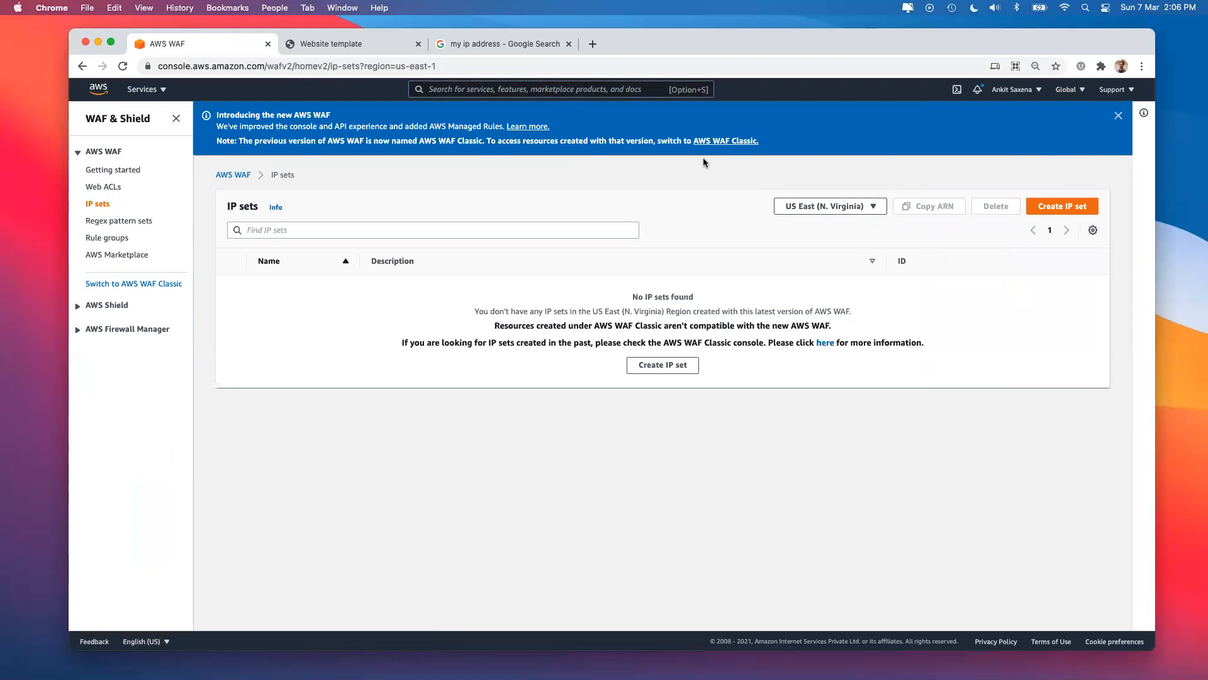
# Switch the IP sets list to the Asia Pacific (Mumbai) region and open the blockIPAddress set
pyautogui.click(1118, 115)
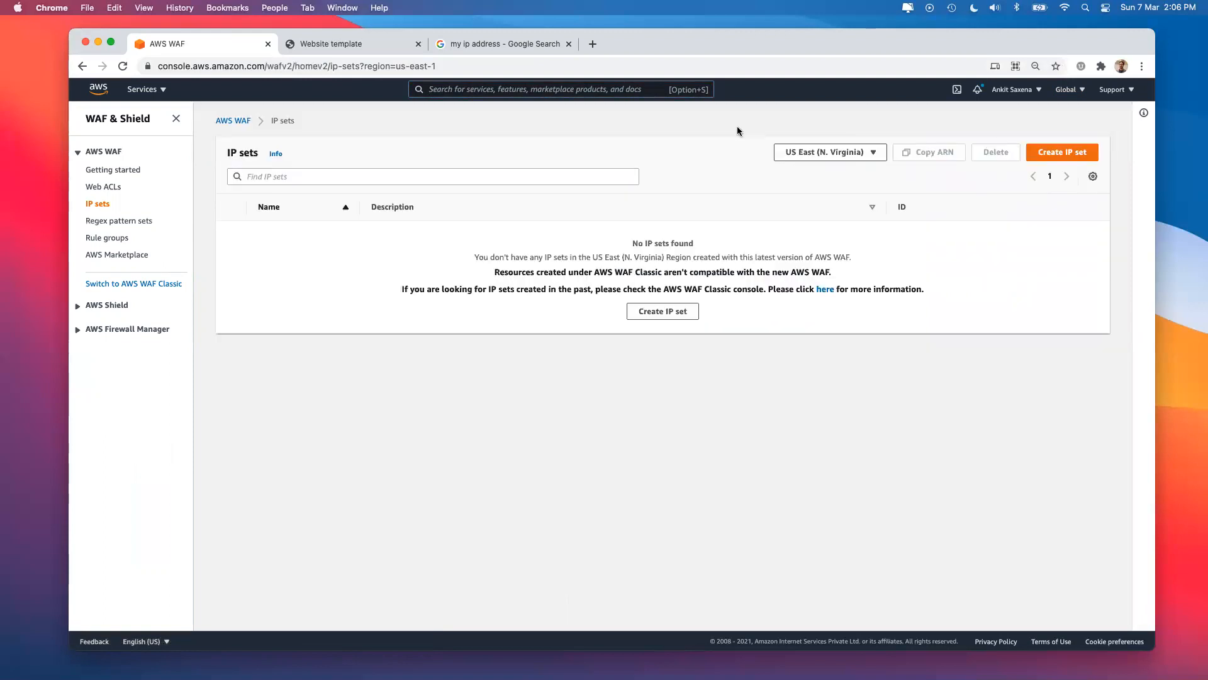
pyautogui.click(856, 153)
pyautogui.click(846, 276)
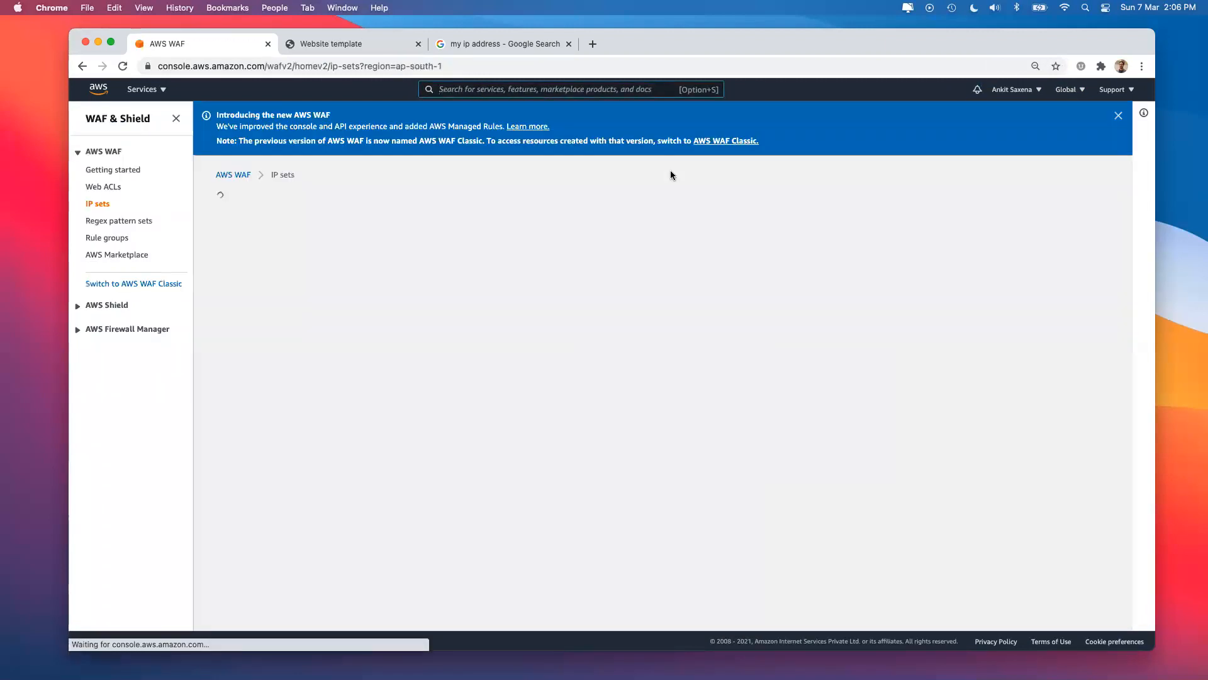
pyautogui.click(1118, 115)
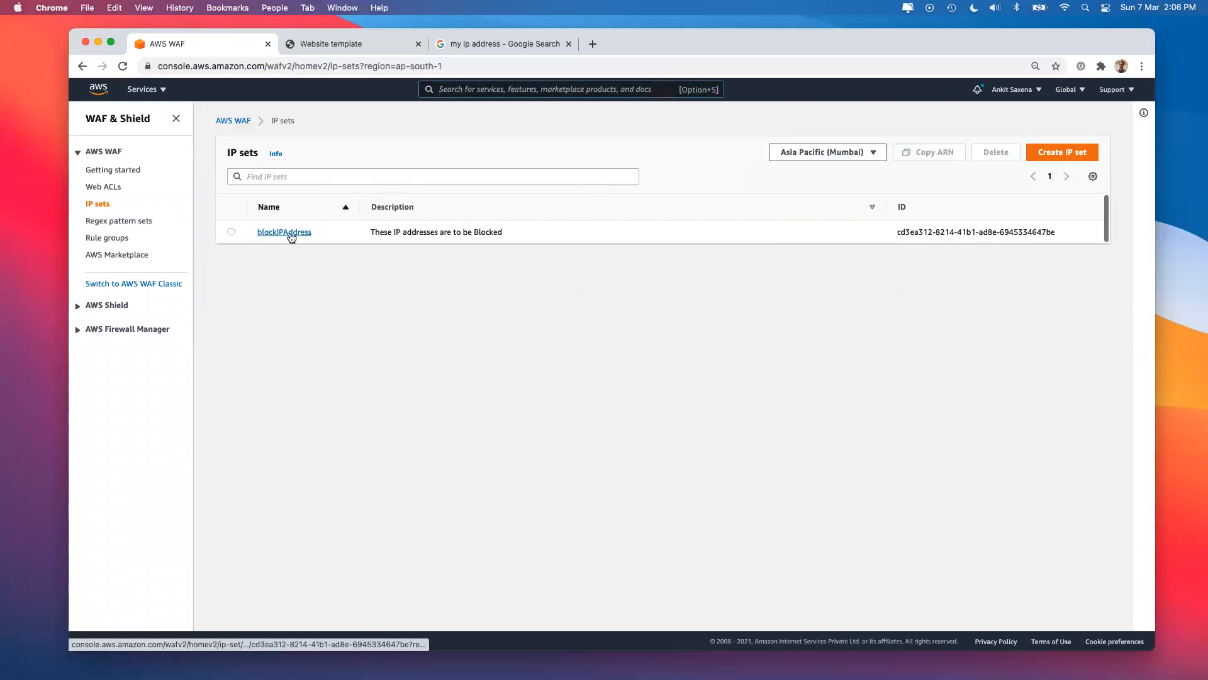
pyautogui.click(289, 232)
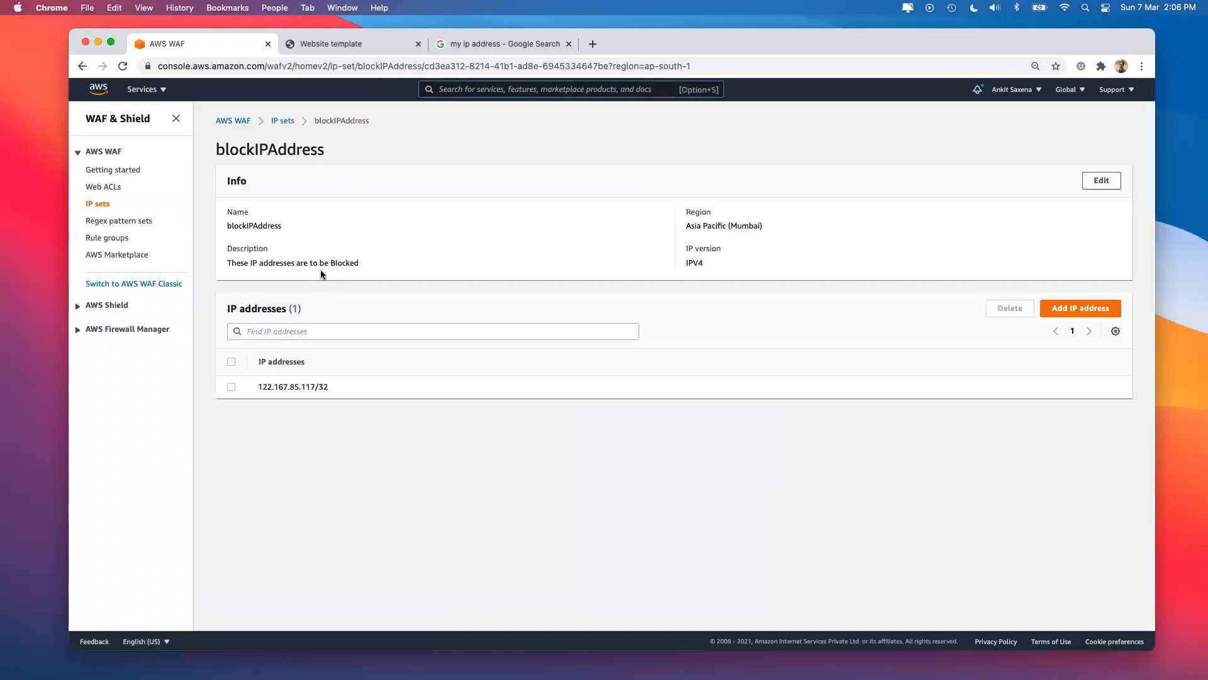
pyautogui.click(1047, 307)
pyautogui.click(450, 337)
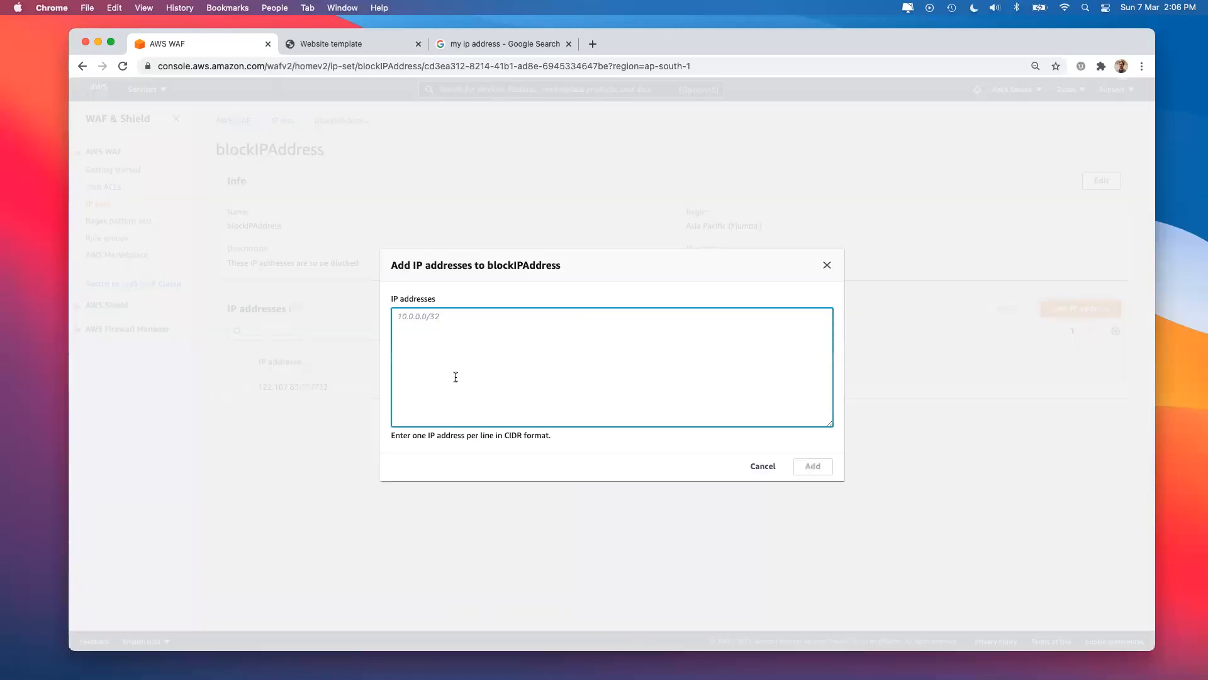
pyautogui.click(763, 467)
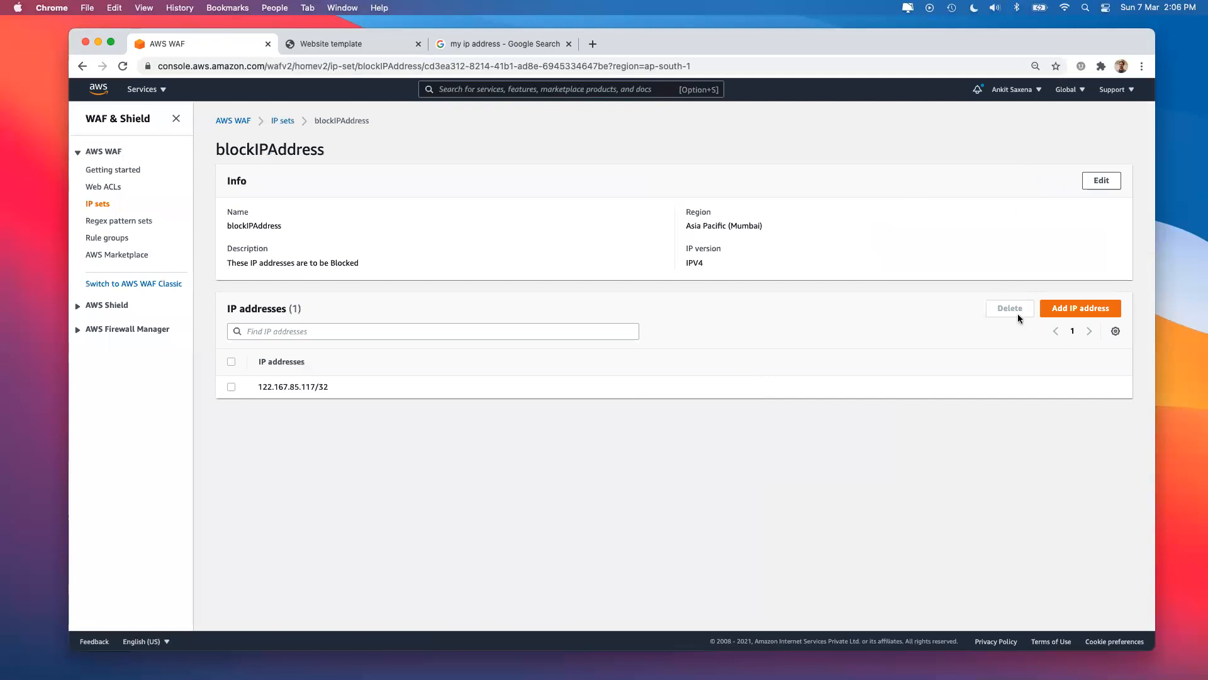
# Reload the load-balanced website to check access and close the IP address search page
pyautogui.click(376, 46)
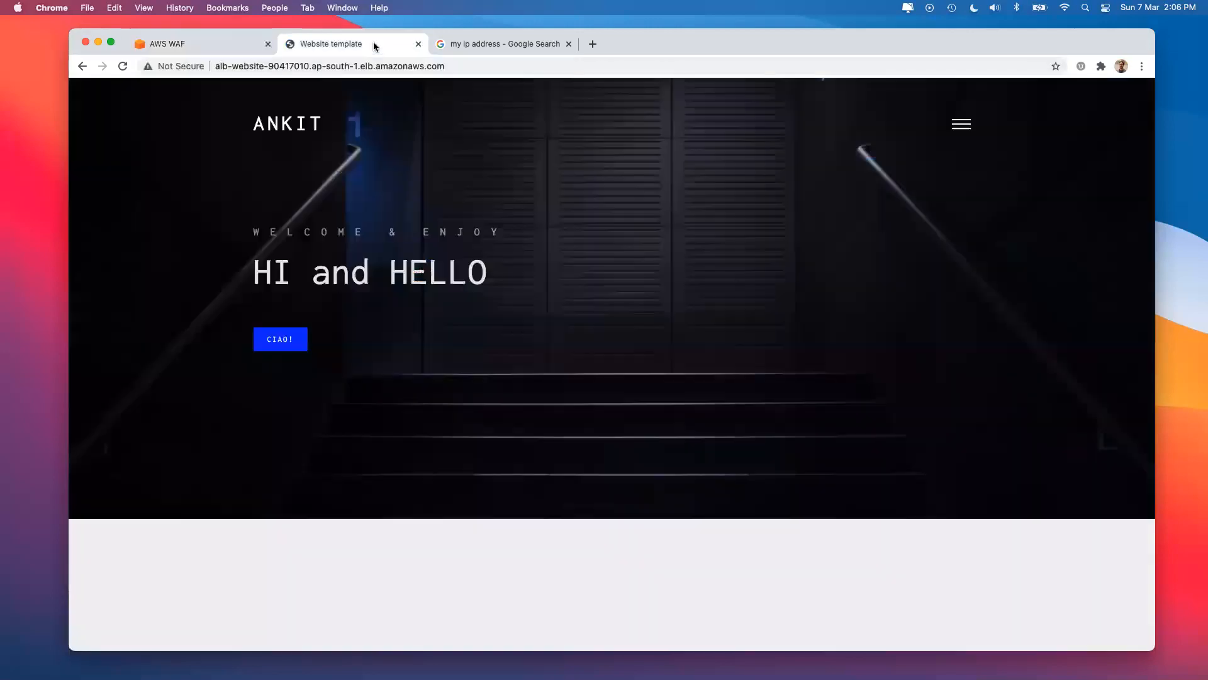
pyautogui.click(121, 66)
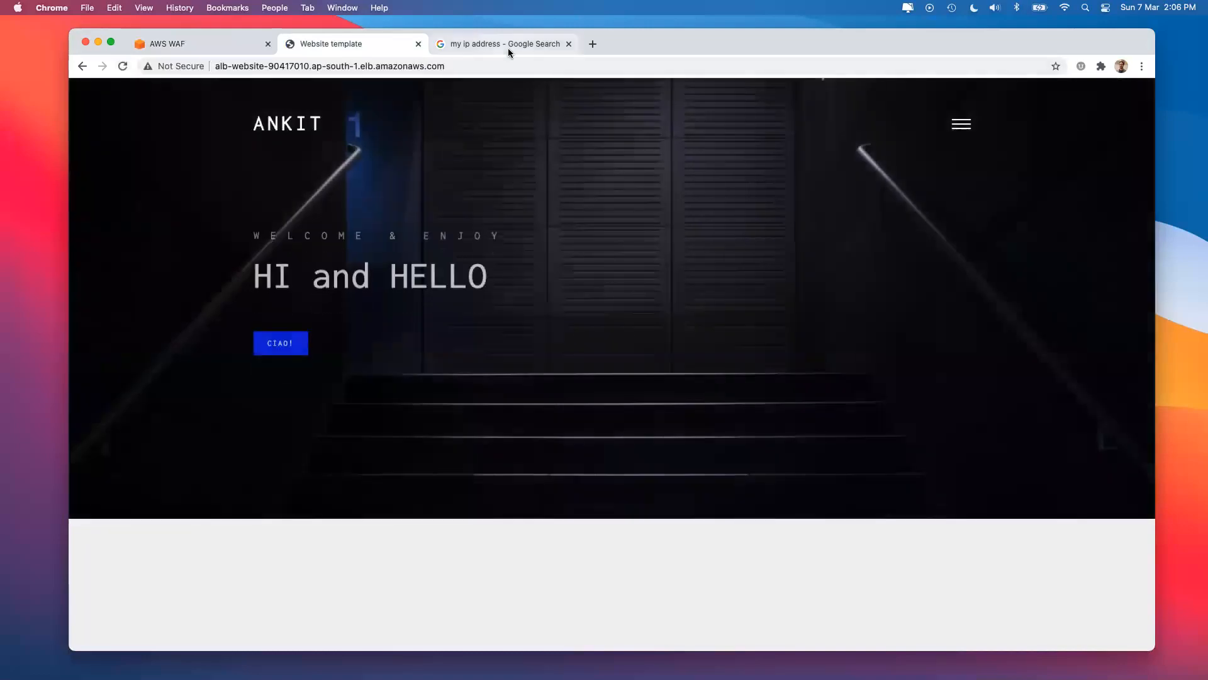
pyautogui.click(508, 47)
pyautogui.click(568, 43)
# Delete the existing blockTraffic web ACL in the Asia Pacific (Mumbai) region, confirming with "delete"
pyautogui.click(164, 44)
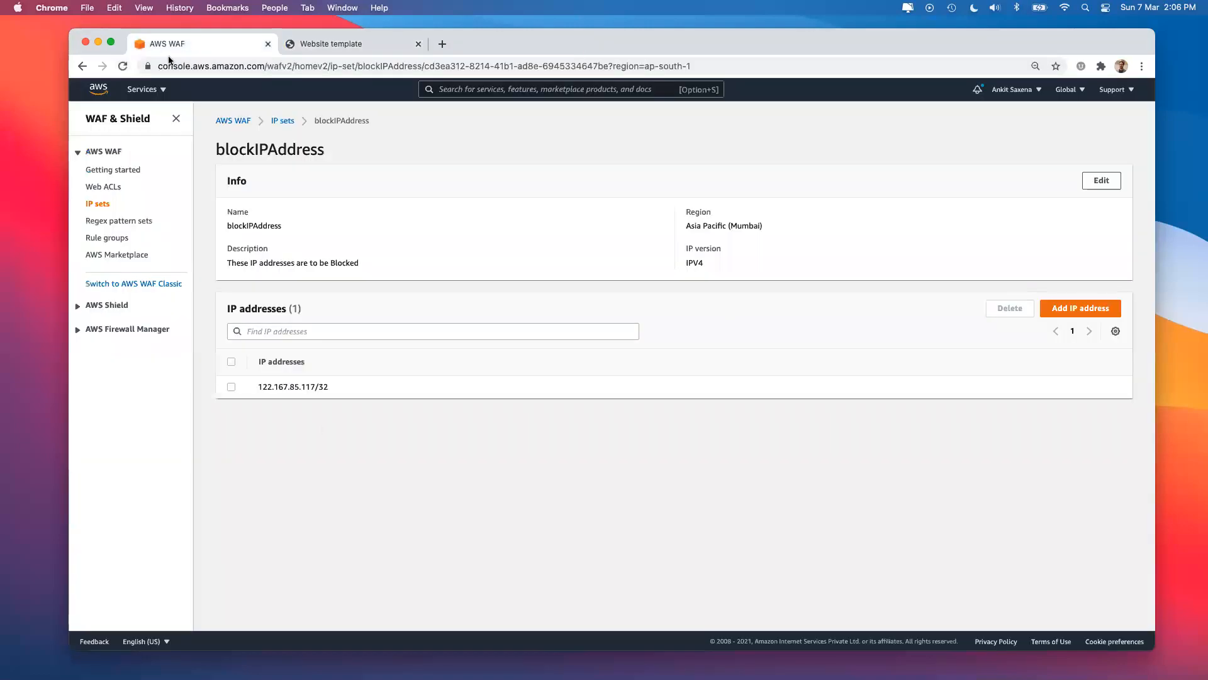
pyautogui.click(113, 187)
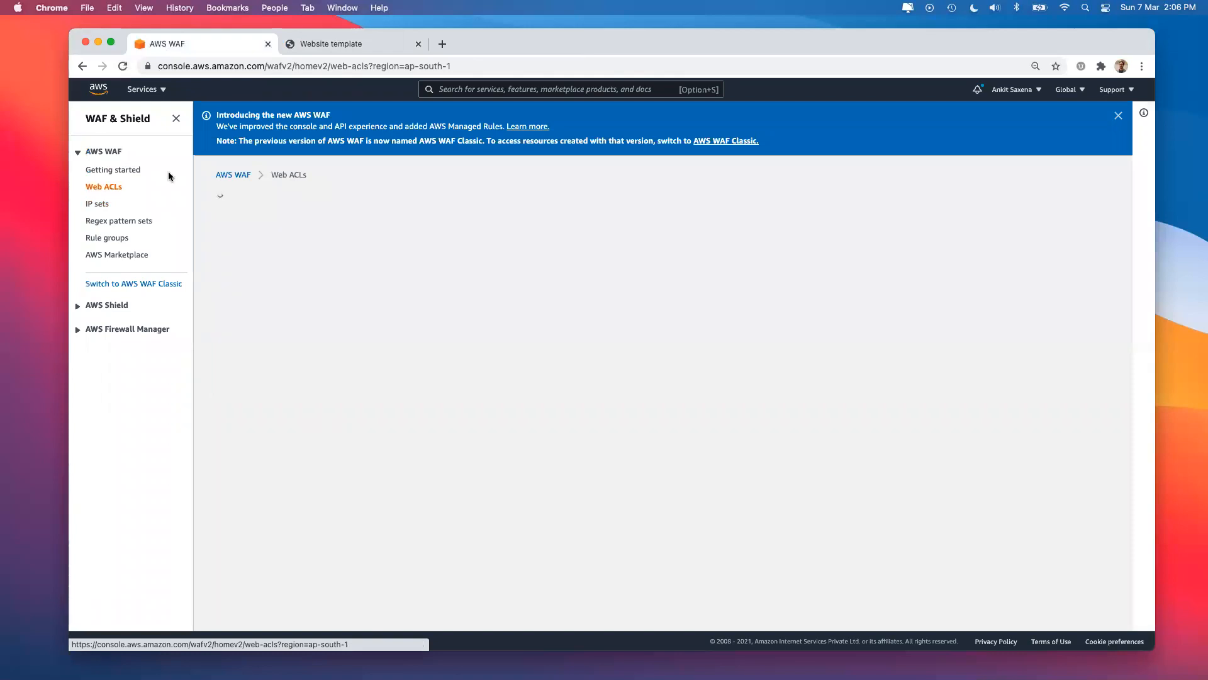
pyautogui.click(1118, 116)
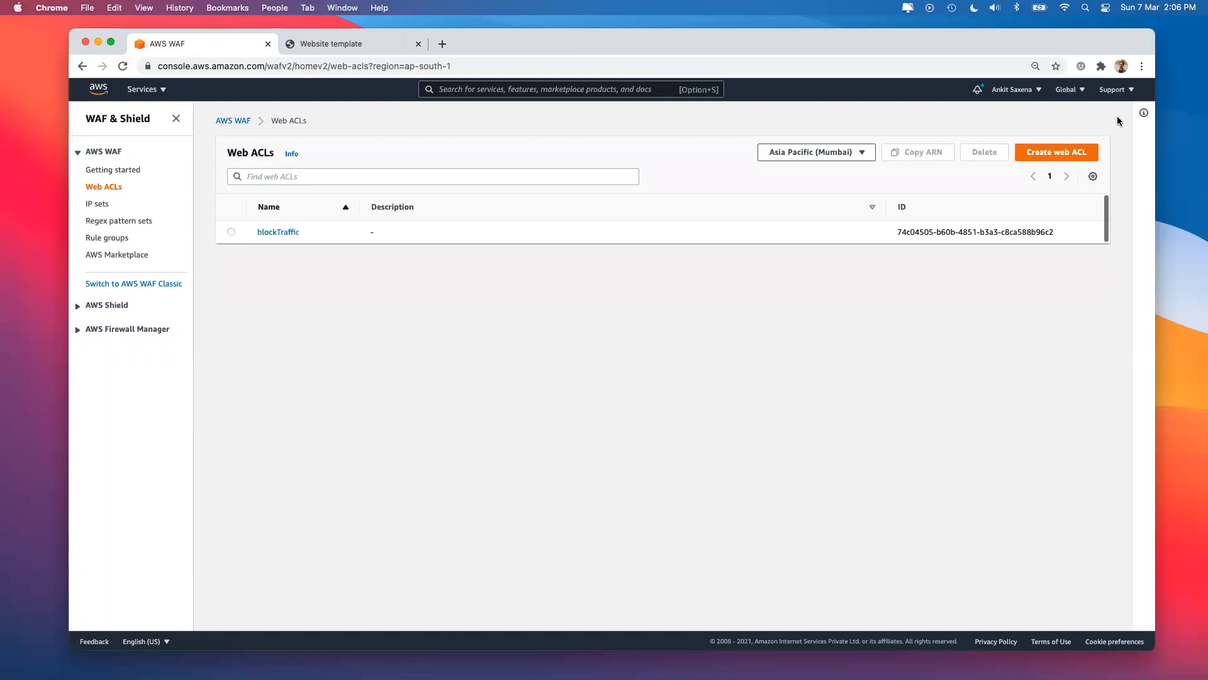
pyautogui.click(230, 231)
pyautogui.click(976, 155)
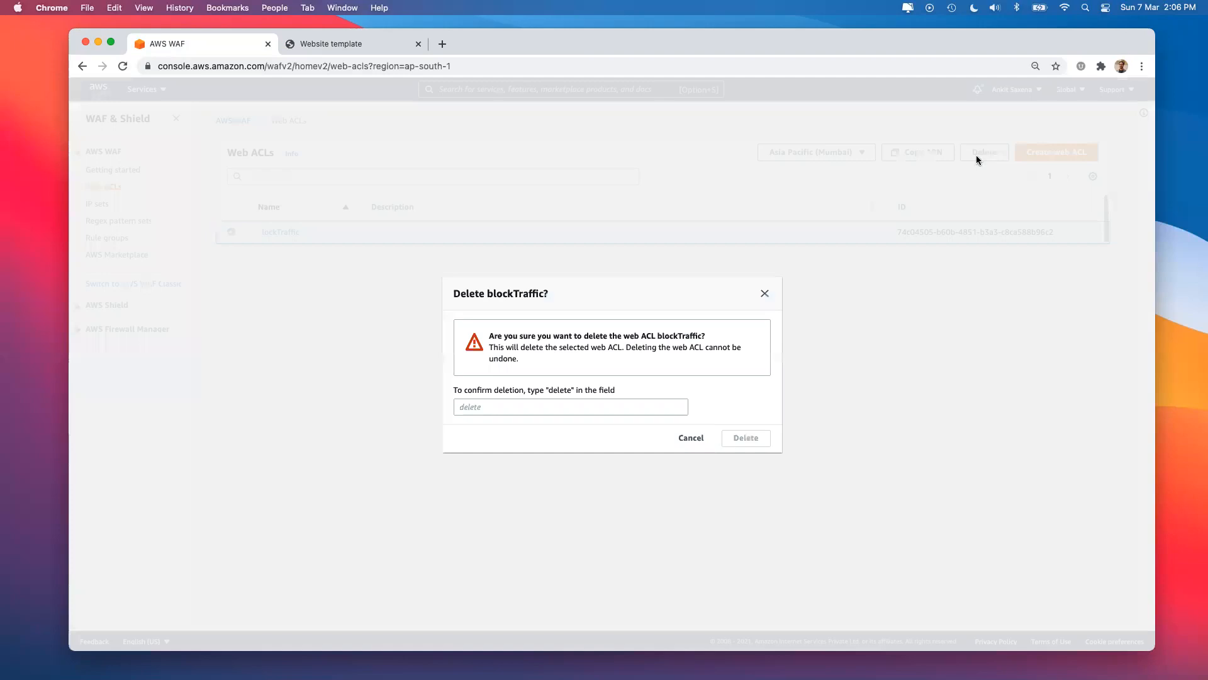
pyautogui.click(492, 407)
pyautogui.write('delete')
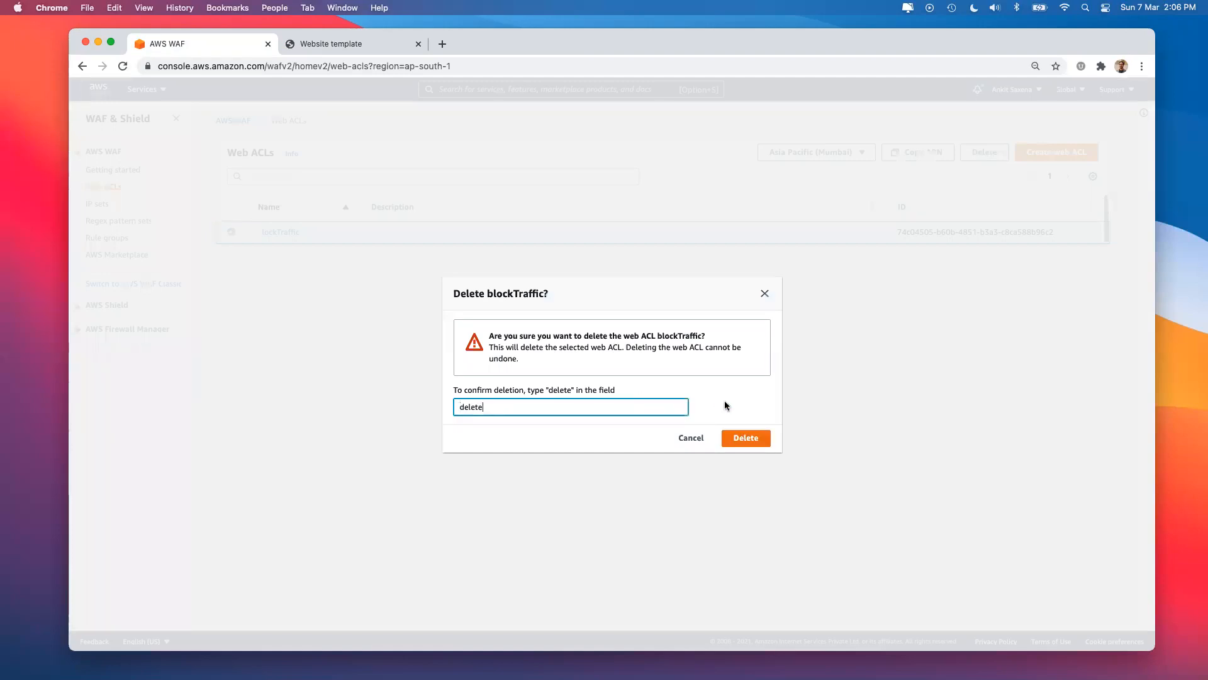
pyautogui.click(761, 440)
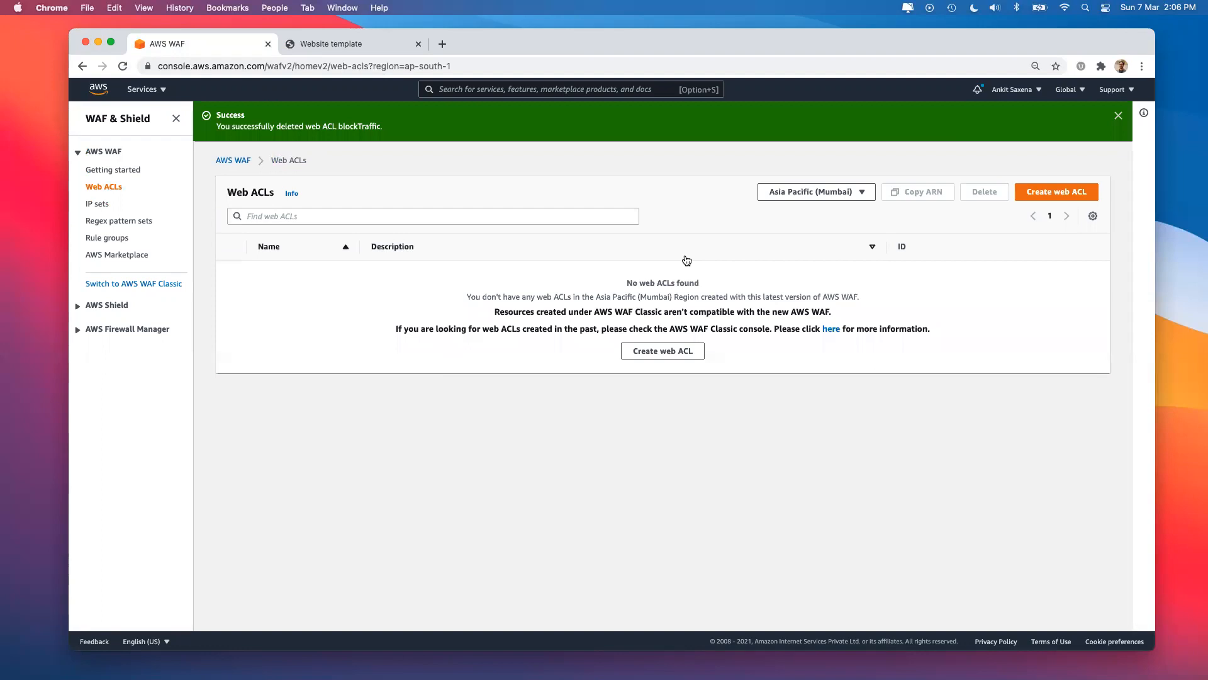
# Start a new web ACL named blockTraffic with the description "Block the traffic for this Set of IP address"
pyautogui.click(663, 350)
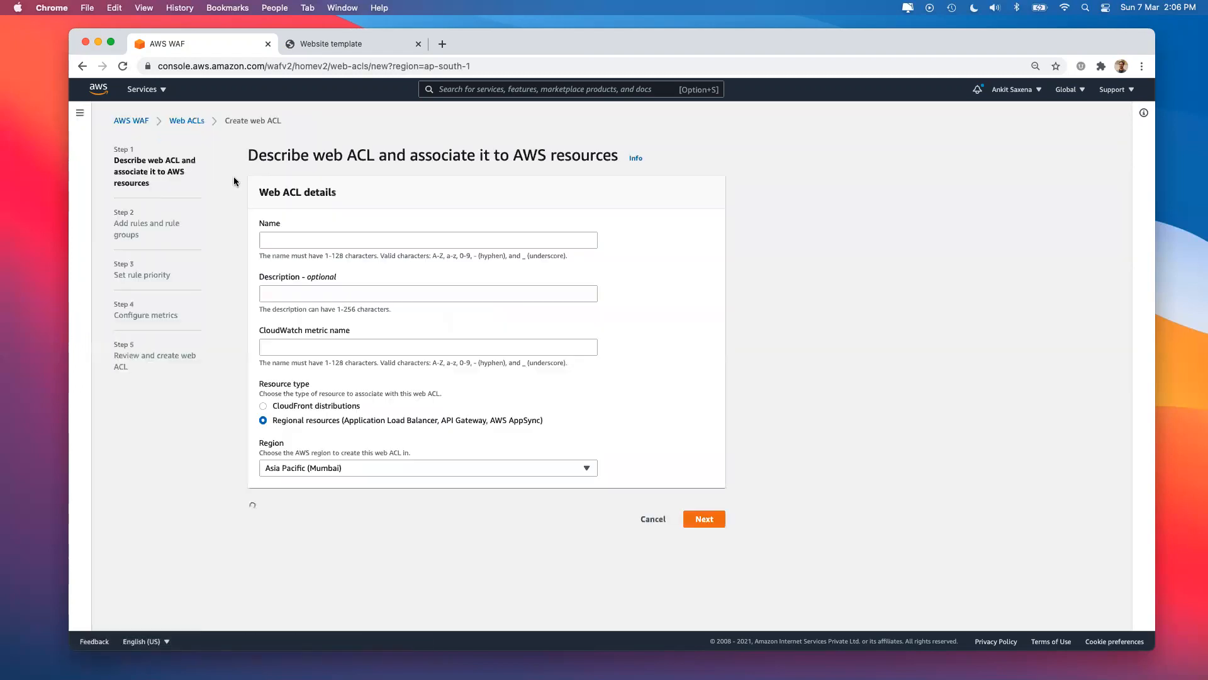
pyautogui.click(295, 239)
pyautogui.write('blockTraffic')
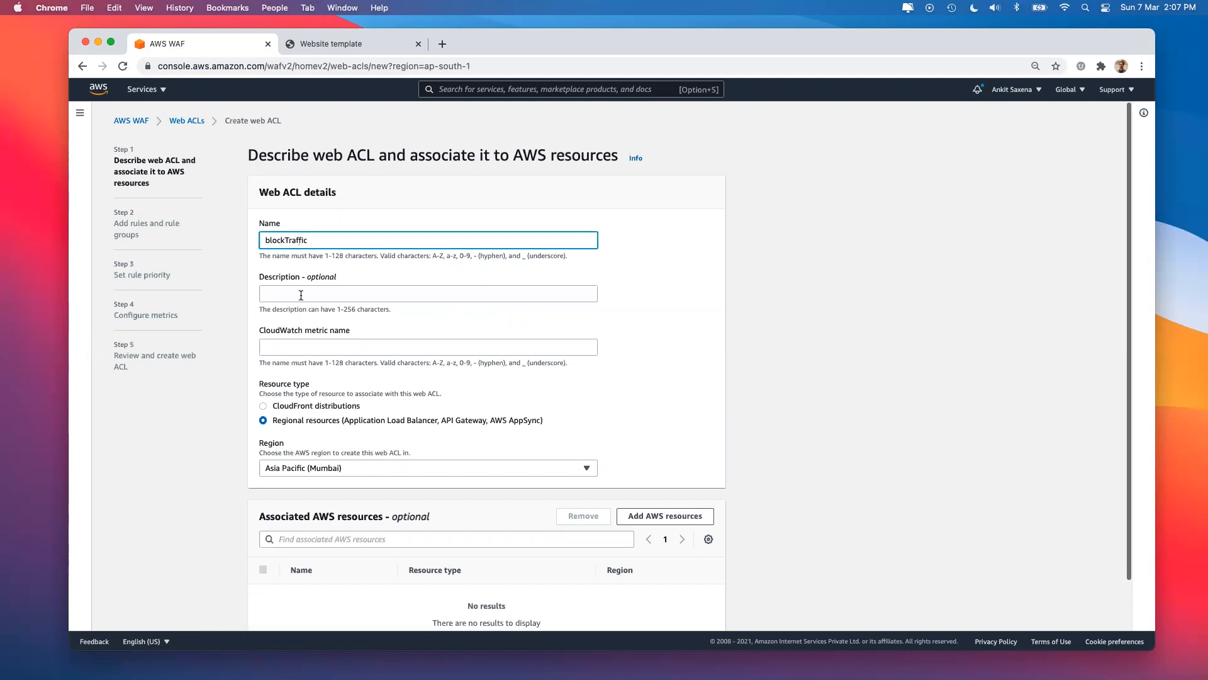
pyautogui.click(301, 295)
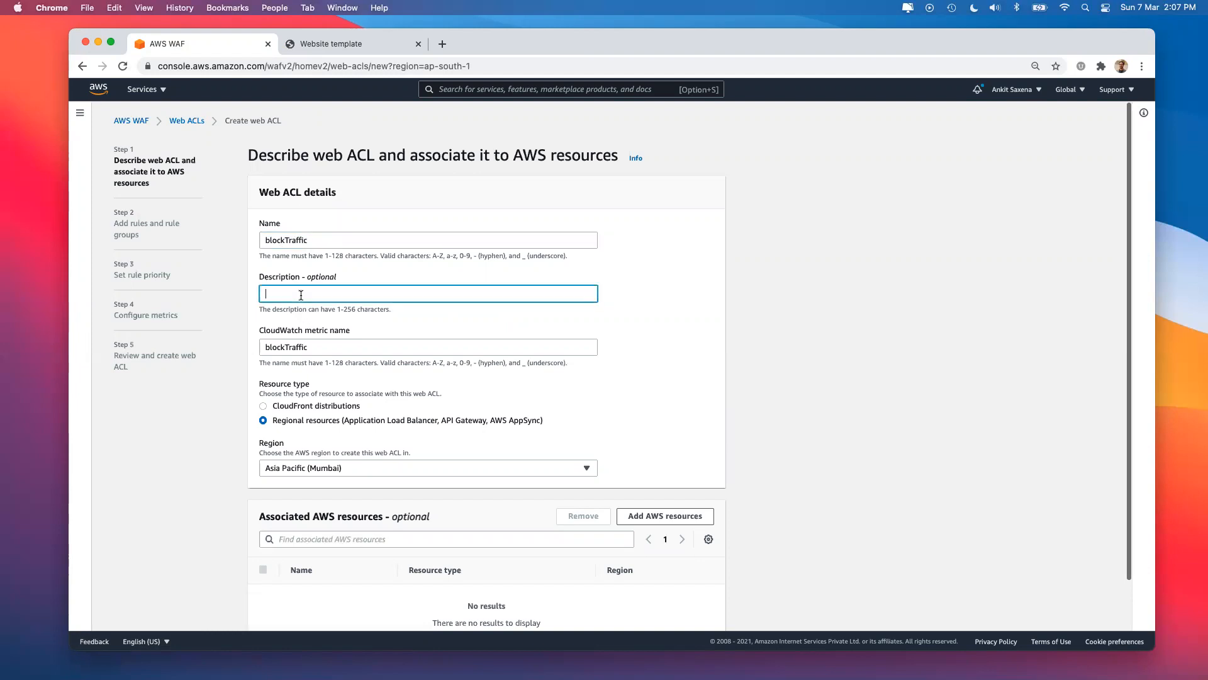
pyautogui.write('Block the traffic for thei Set of IP address')
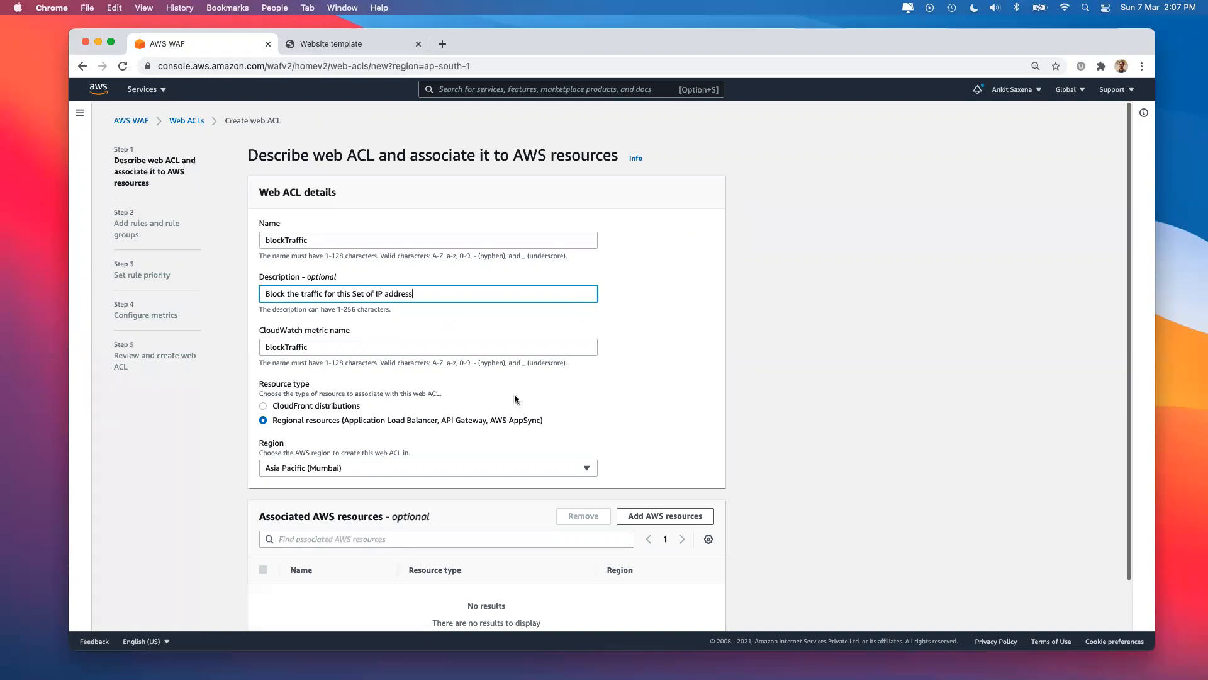
# Associate the Application Load Balancer alb-website with the new web ACL
pyautogui.scroll(-2, 516, 400)
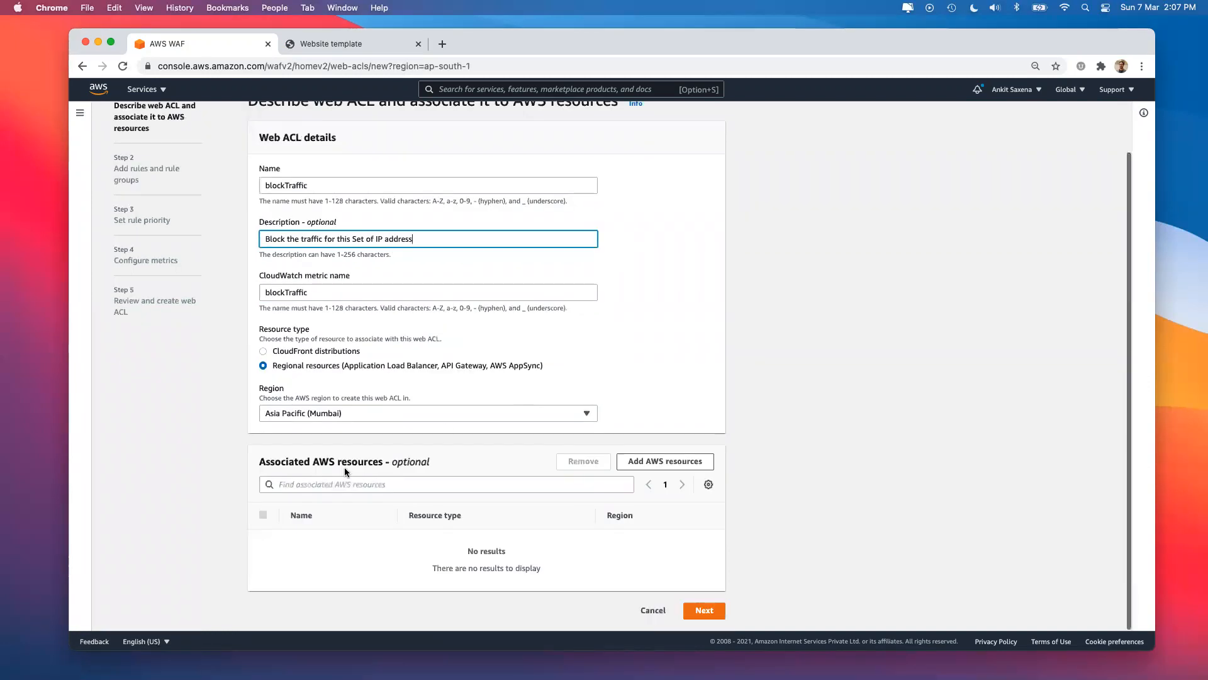
pyautogui.moveTo(259, 461); pyautogui.dragTo(382, 461)
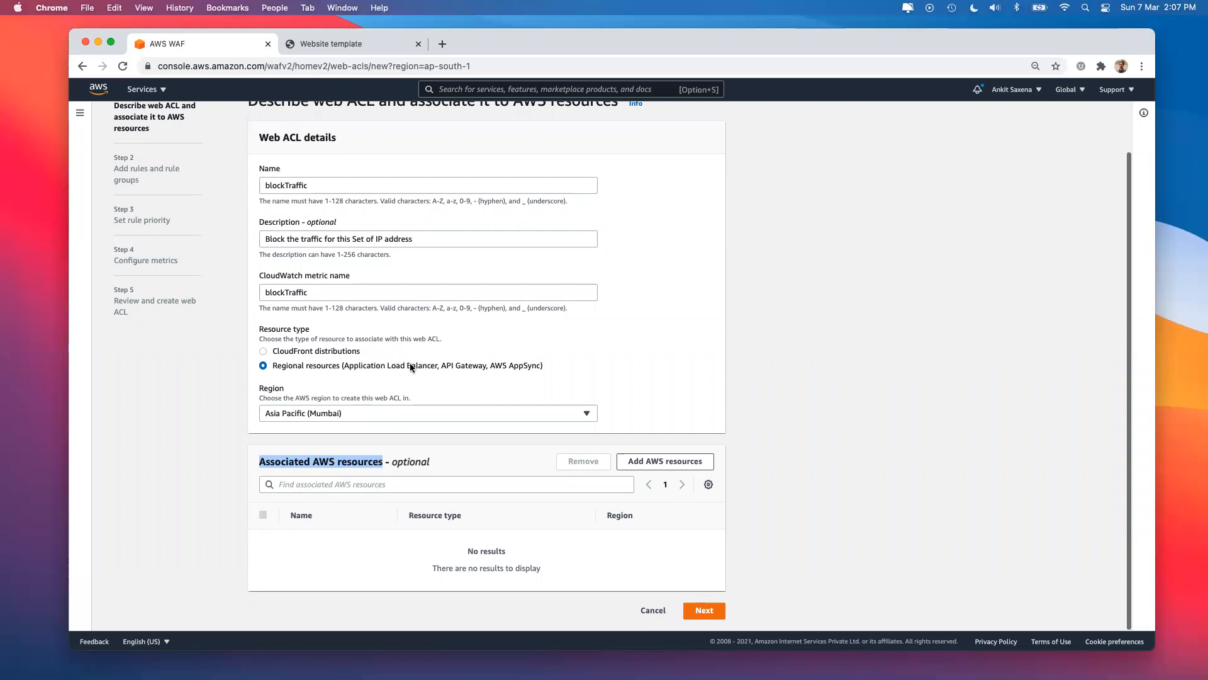
pyautogui.click(645, 461)
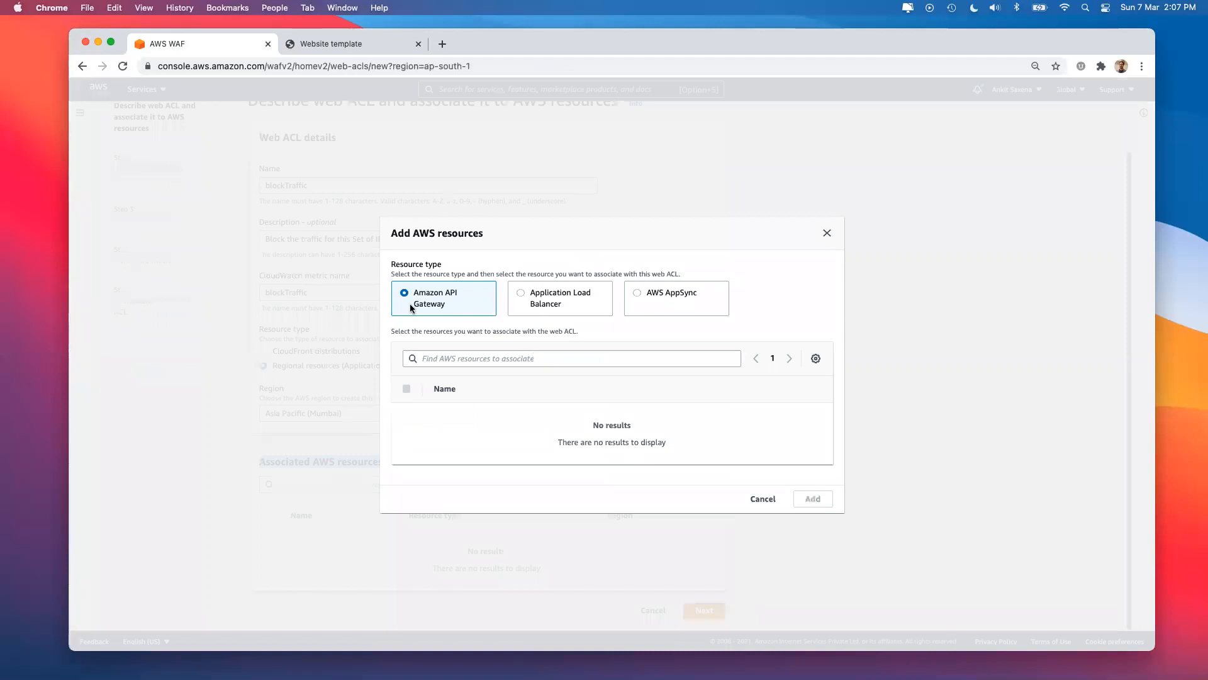
pyautogui.click(671, 287)
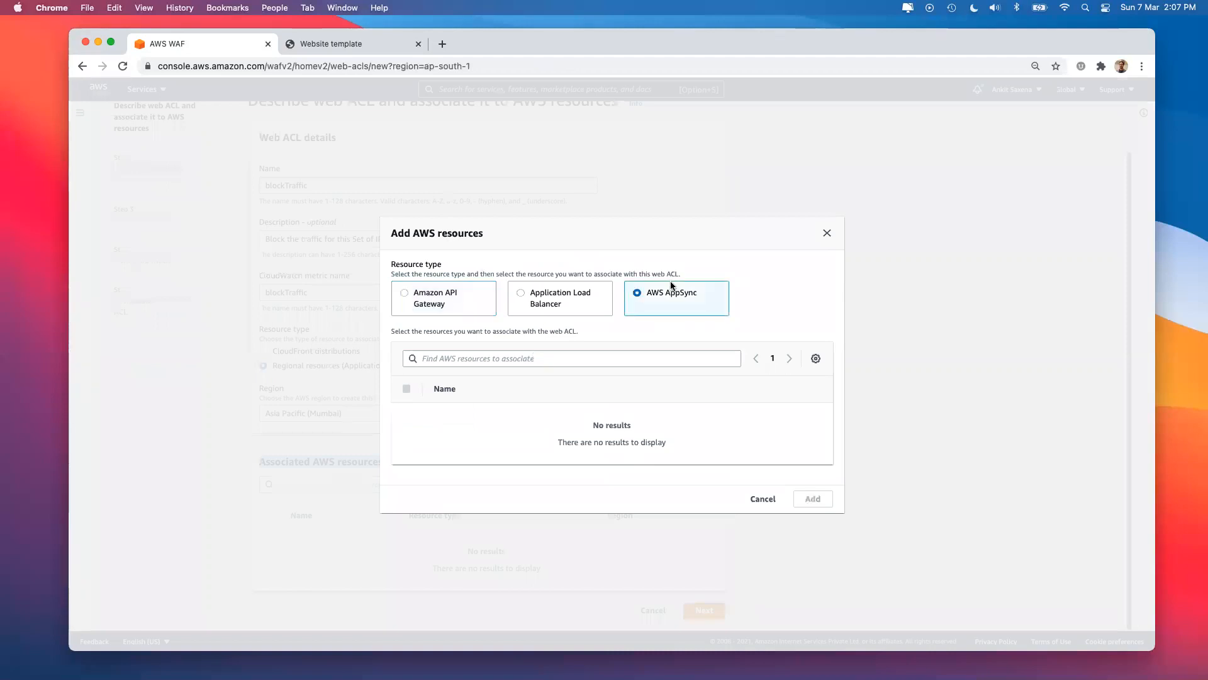
pyautogui.click(532, 292)
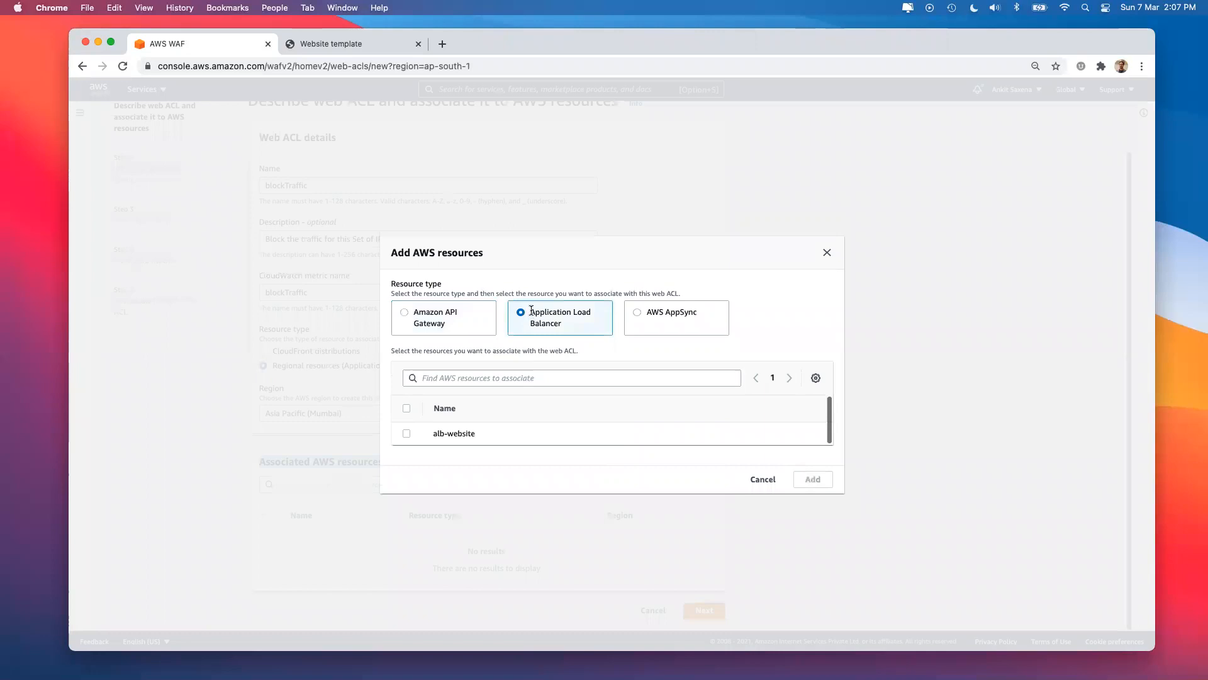
pyautogui.moveTo(532, 311); pyautogui.dragTo(564, 323)
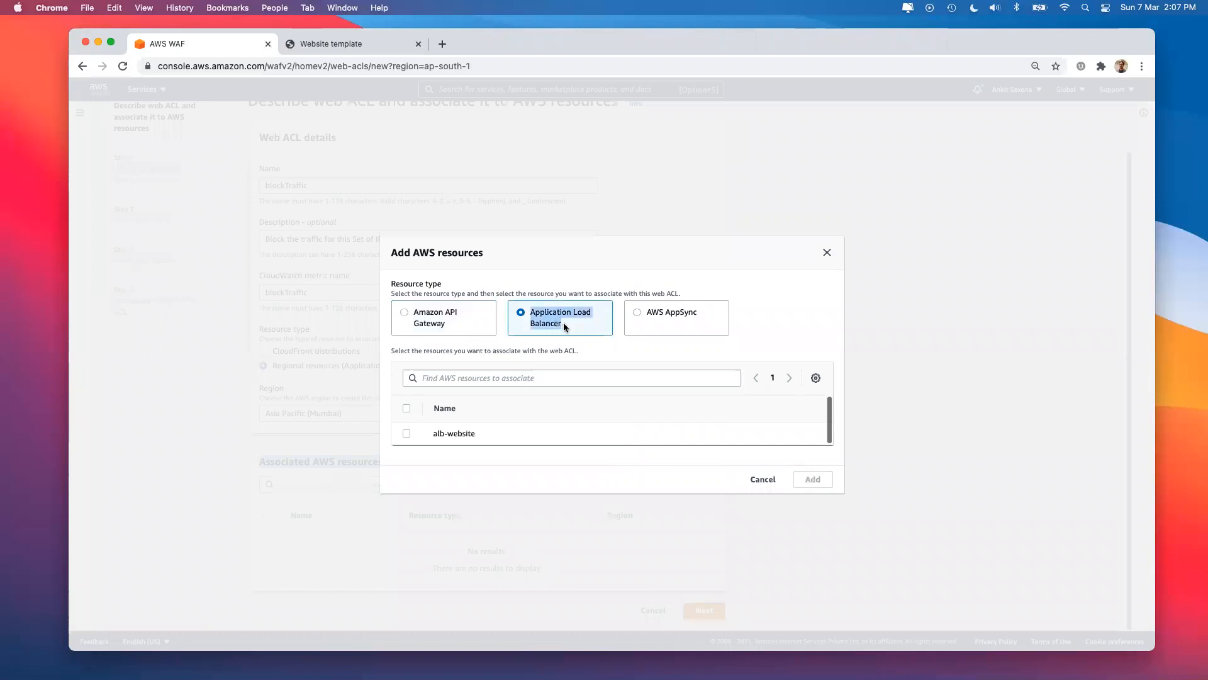
pyautogui.click(406, 432)
pyautogui.click(813, 479)
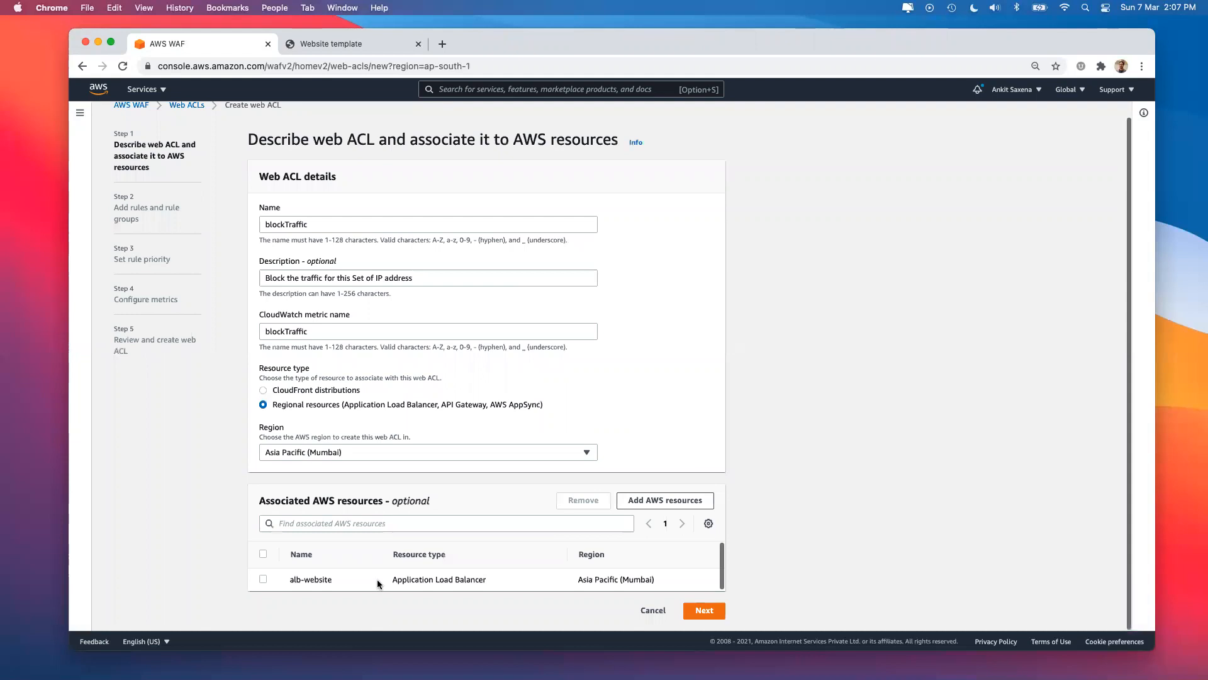
# Open the EC2 console in a separate tab and view its load balancers
pyautogui.moveTo(287, 580); pyautogui.dragTo(351, 580)
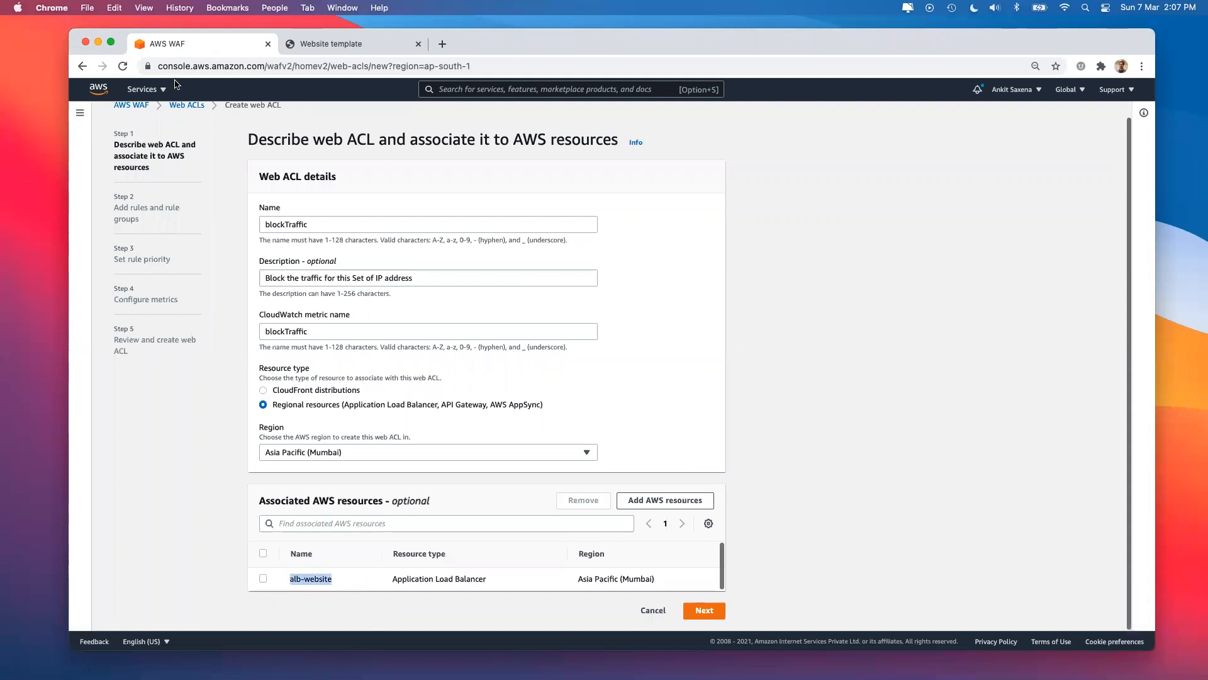
pyautogui.click(466, 92)
pyautogui.write('ec2')
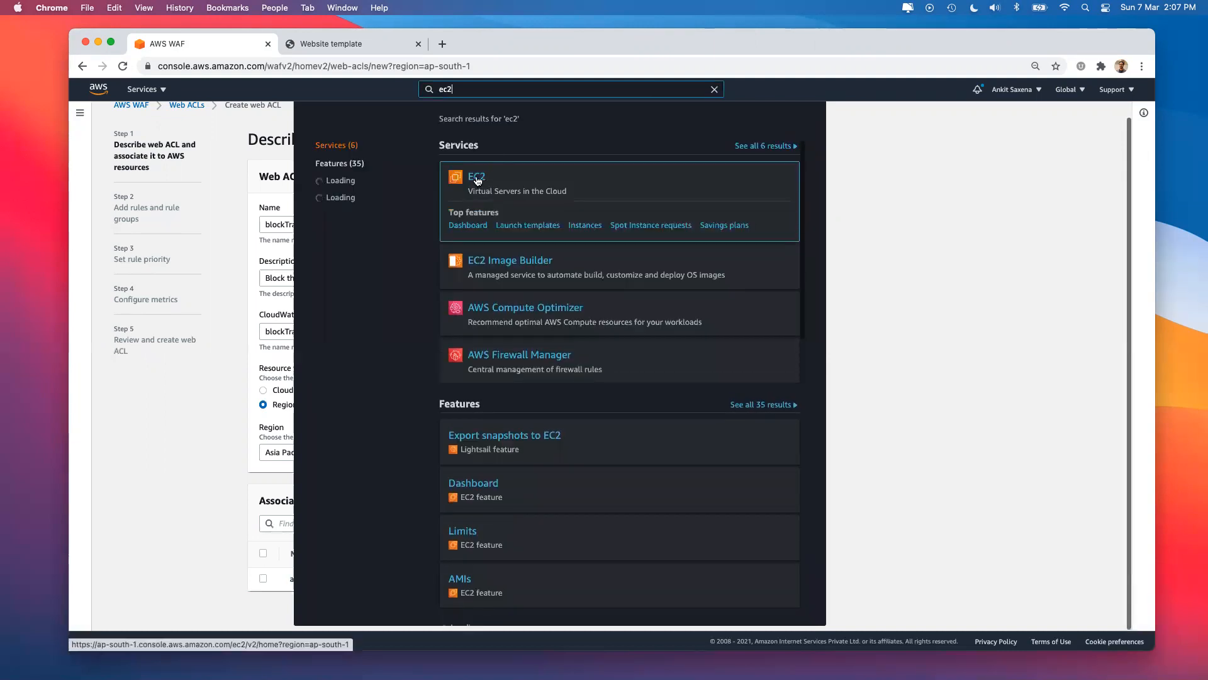
pyautogui.rightClick(478, 177)
pyautogui.click(497, 182)
pyautogui.click(714, 89)
pyautogui.click(372, 44)
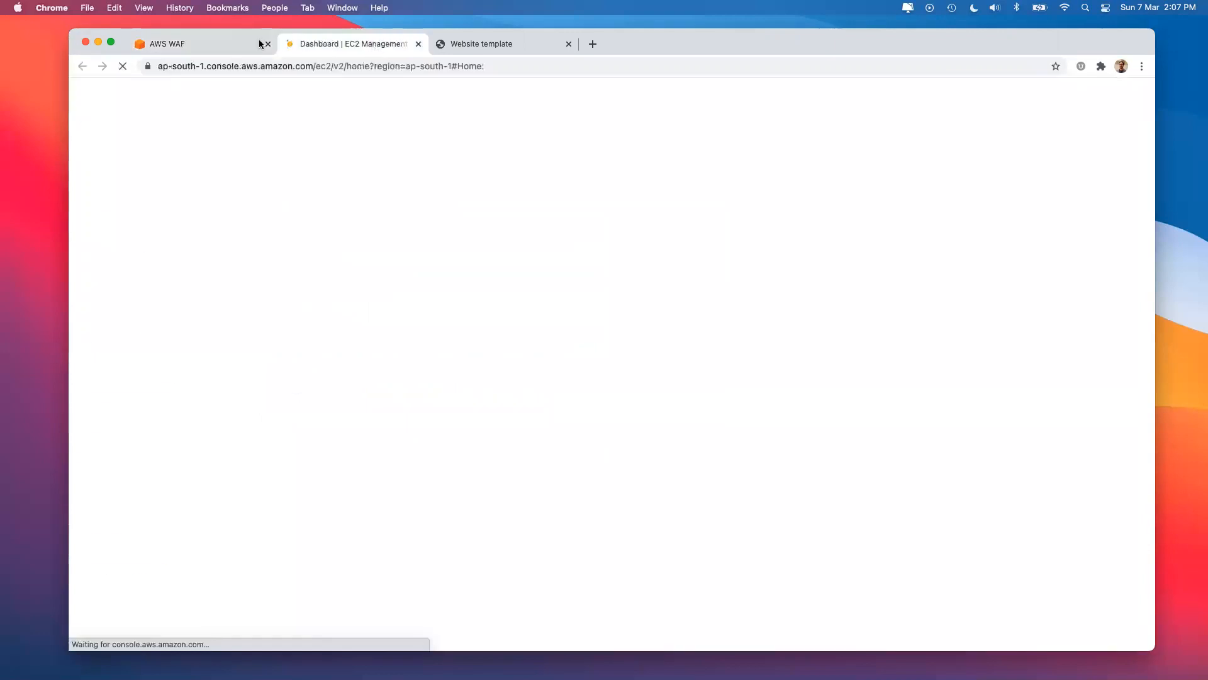
pyautogui.click(236, 43)
pyautogui.click(296, 43)
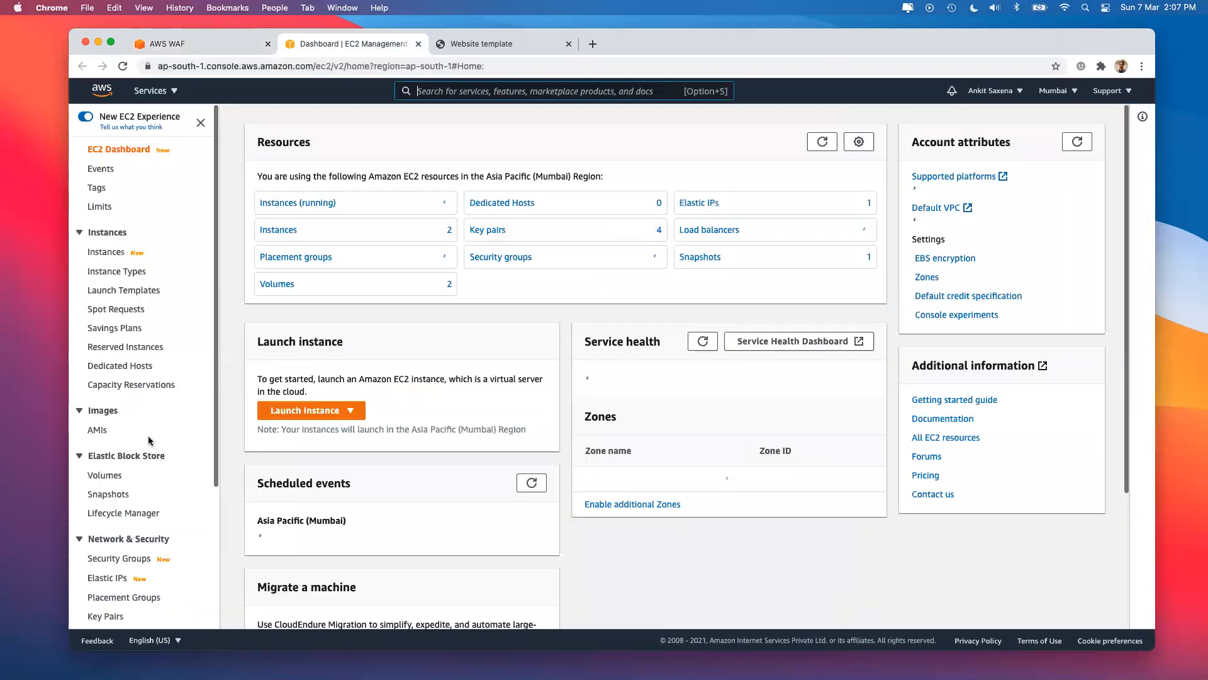
pyautogui.scroll(-5, 149, 435)
pyautogui.click(125, 489)
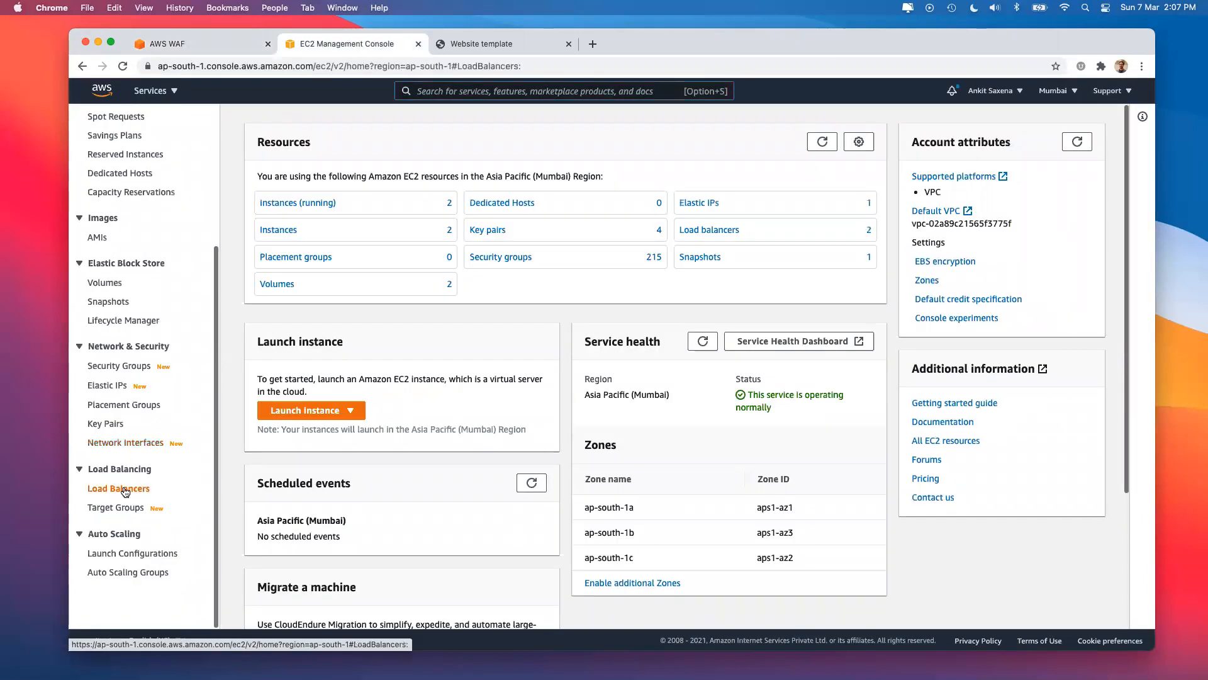
# Compare the web ACL's associated resource with the alb-website load balancer's details in EC2
pyautogui.click(173, 41)
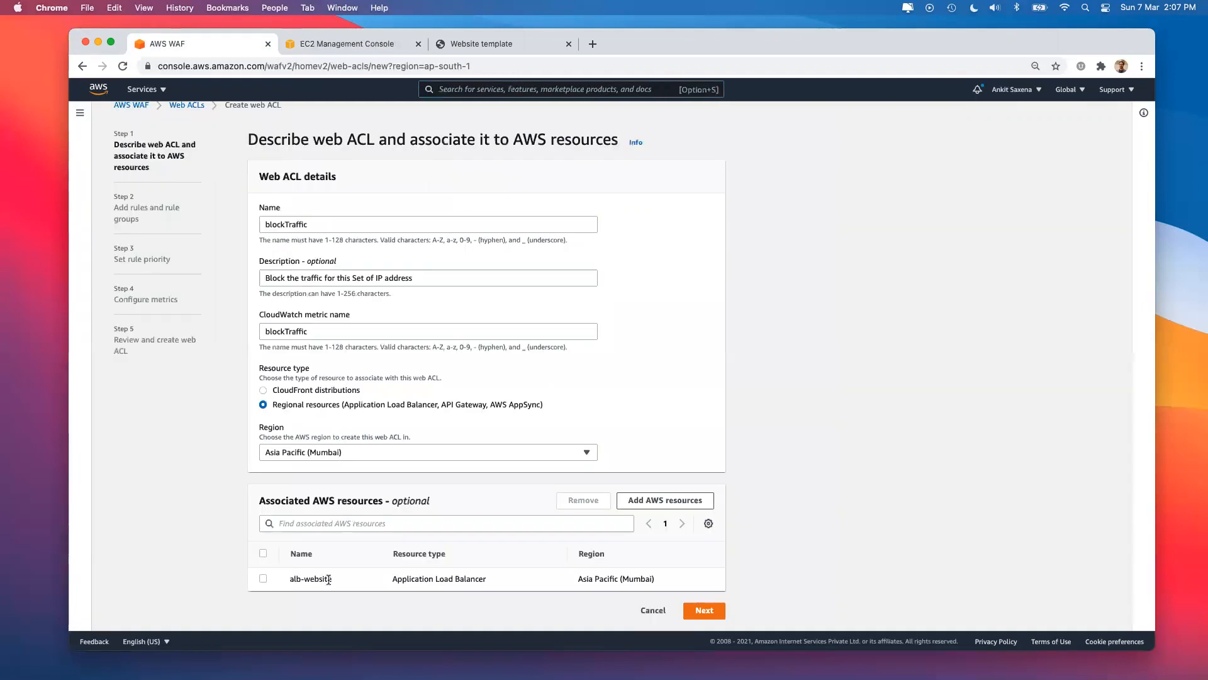
pyautogui.click(375, 45)
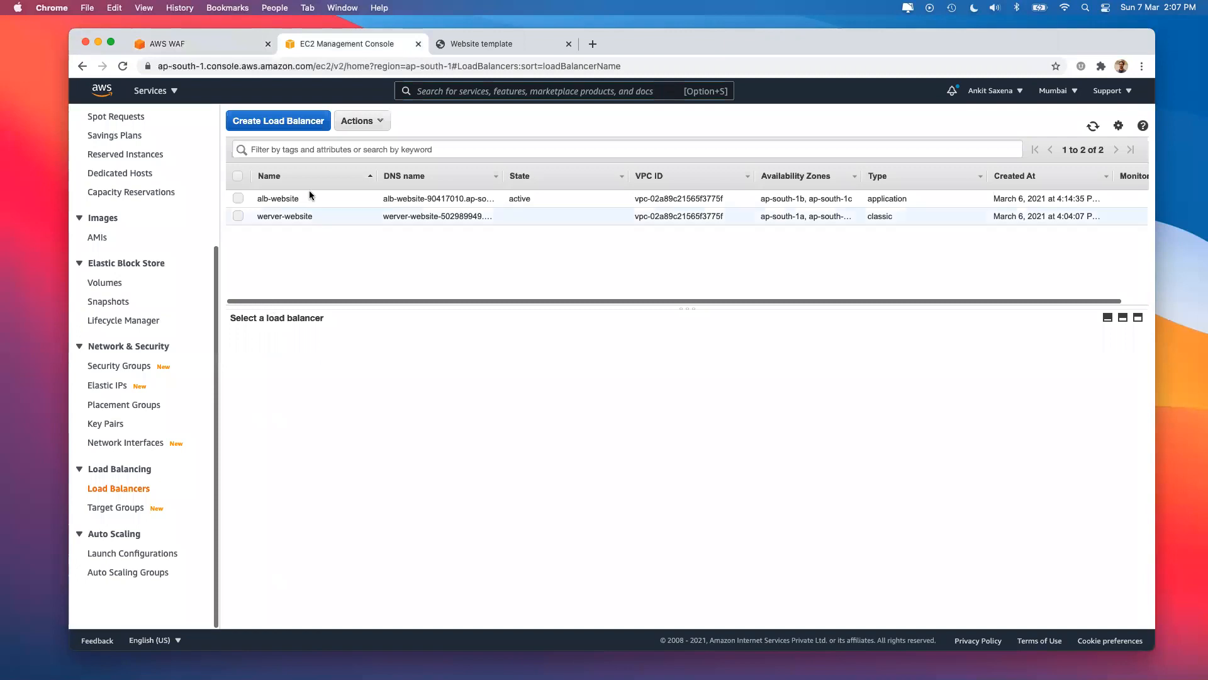
pyautogui.click(278, 199)
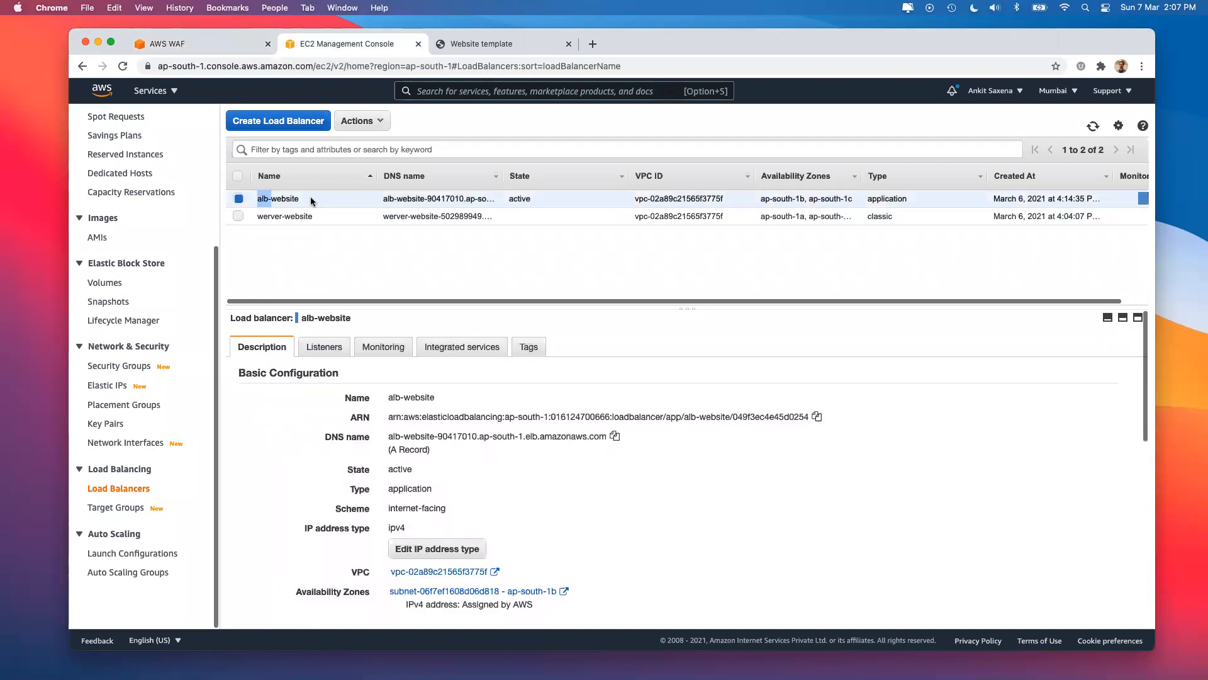
pyautogui.click(164, 47)
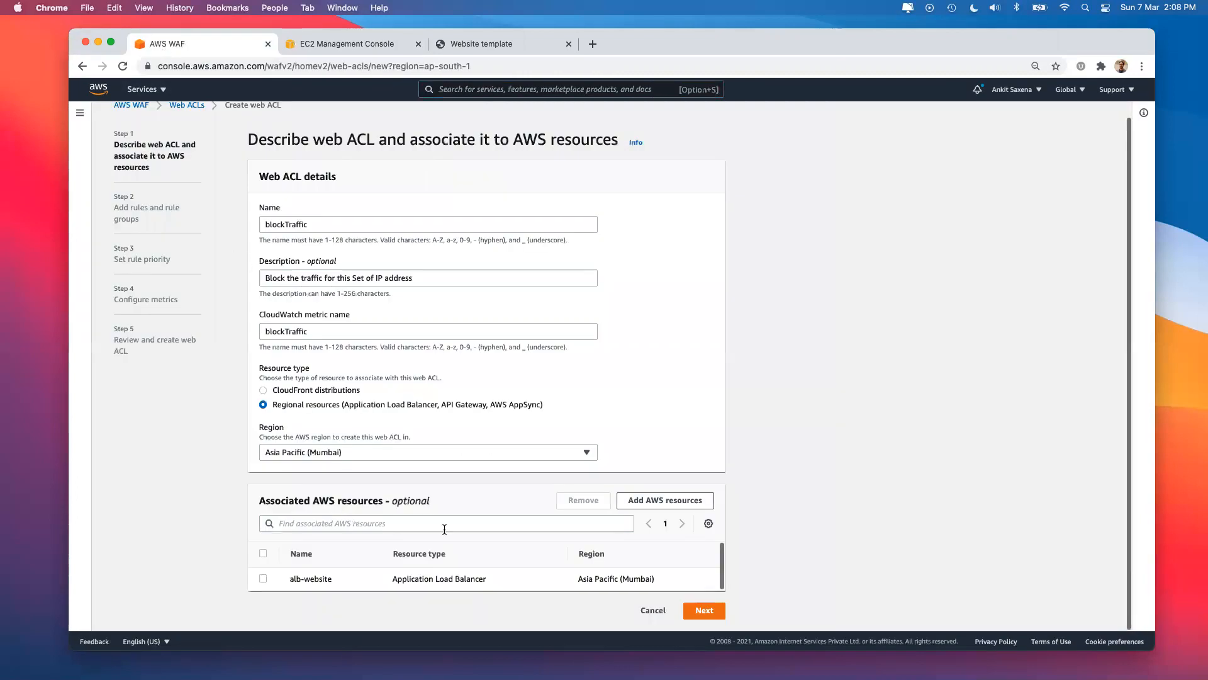
# Reload the website and check the load balancer name in its web address
pyautogui.click(452, 46)
pyautogui.click(123, 66)
pyautogui.moveTo(258, 65); pyautogui.dragTo(216, 66)
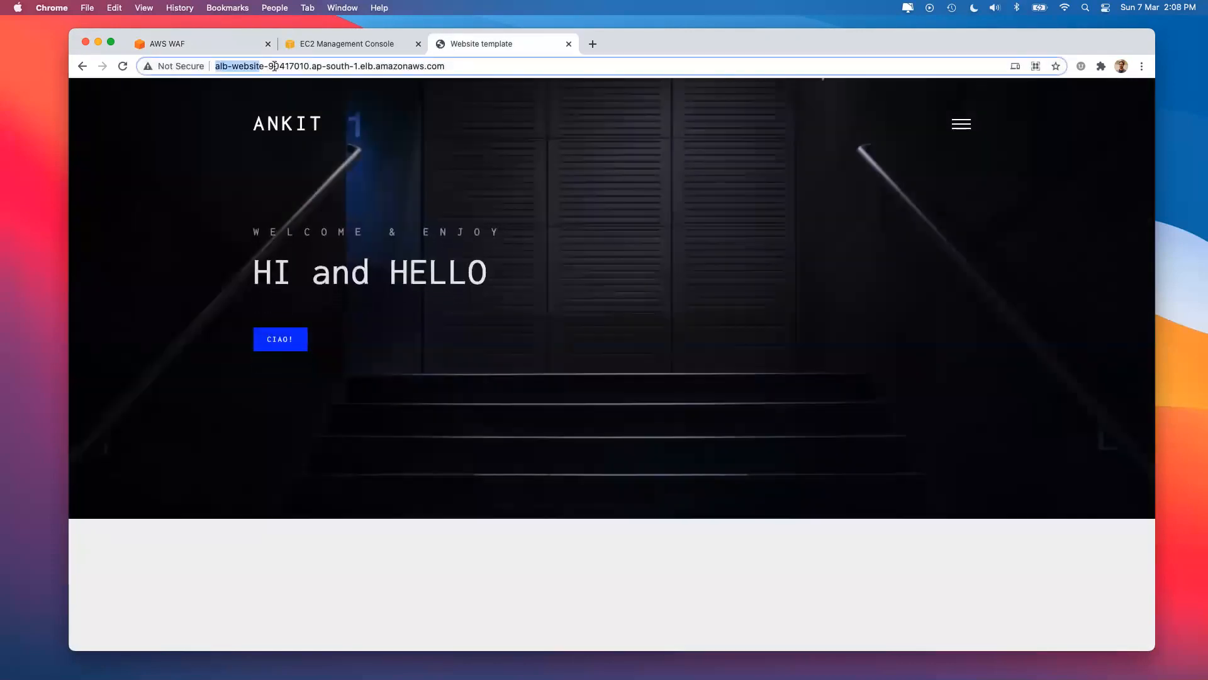
# Return to the blockTraffic web ACL setup, continue to its rules, and set the default action for unmatched requests to Block
pyautogui.click(230, 51)
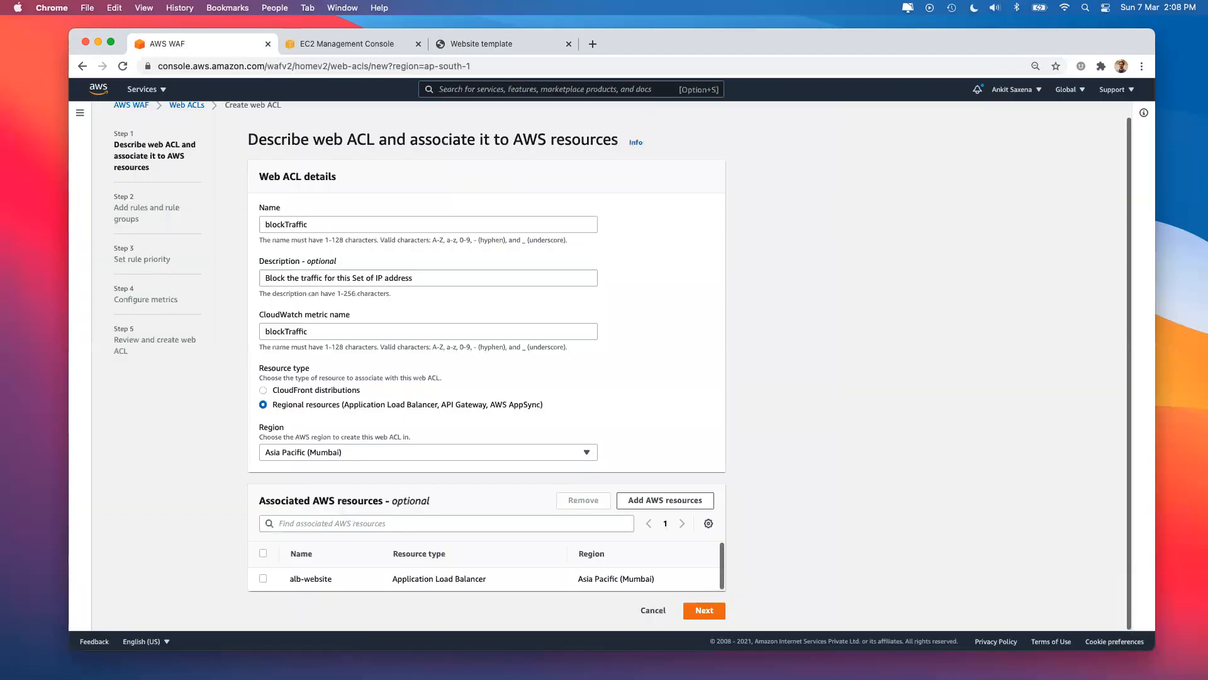
pyautogui.click(703, 606)
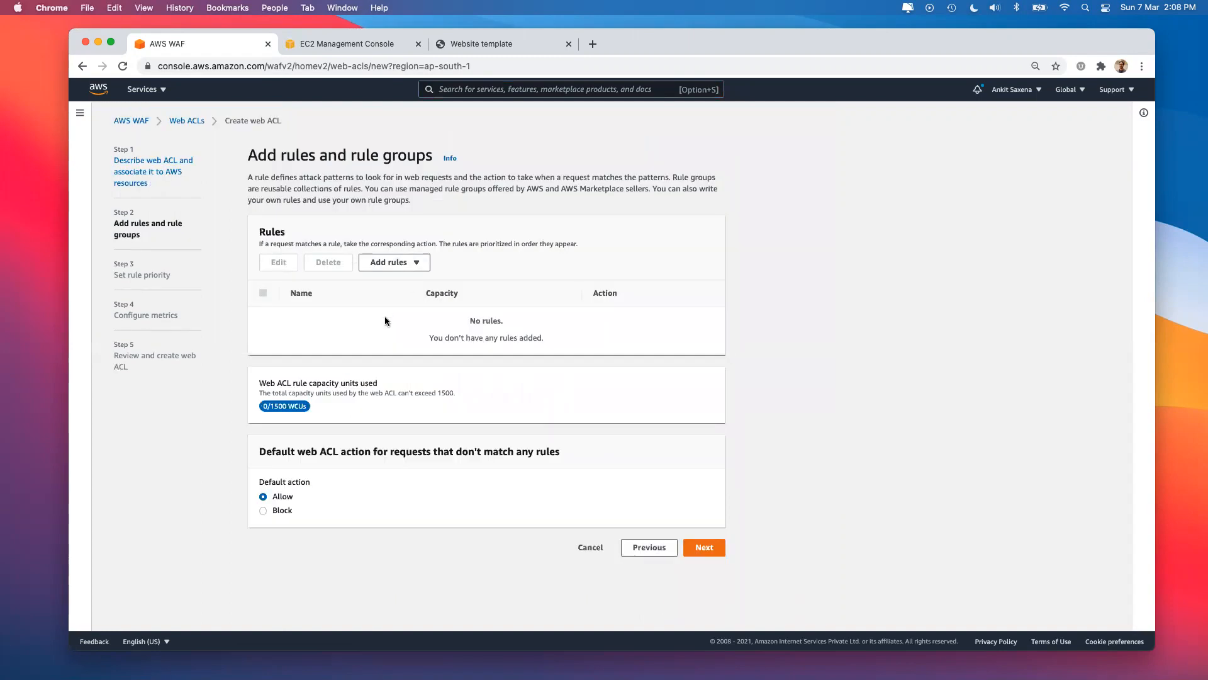
pyautogui.click(394, 268)
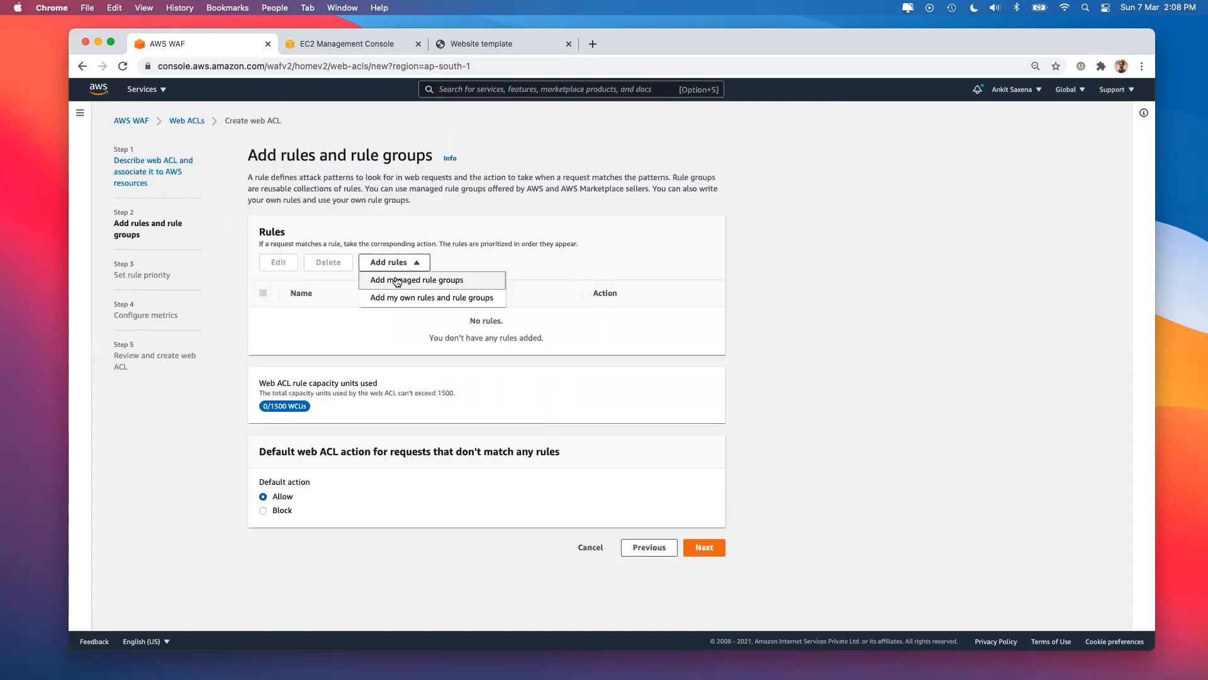
pyautogui.click(853, 420)
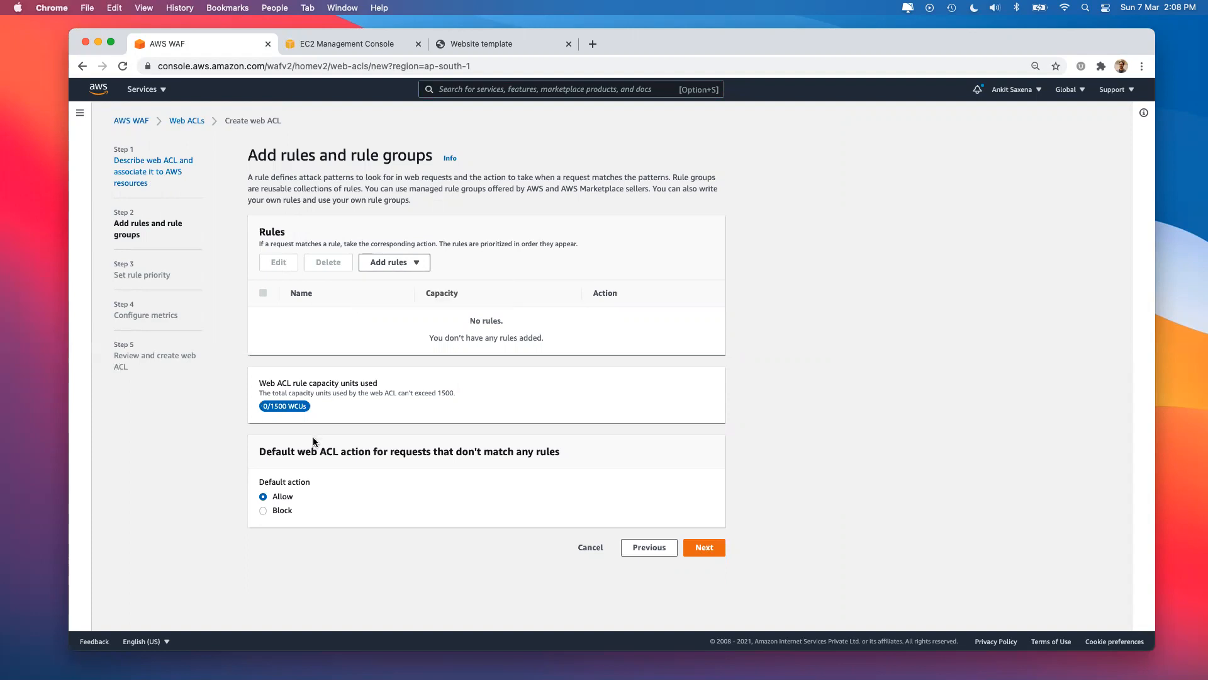
pyautogui.moveTo(261, 451); pyautogui.dragTo(521, 450)
pyautogui.click(518, 450)
pyautogui.click(259, 508)
pyautogui.click(712, 550)
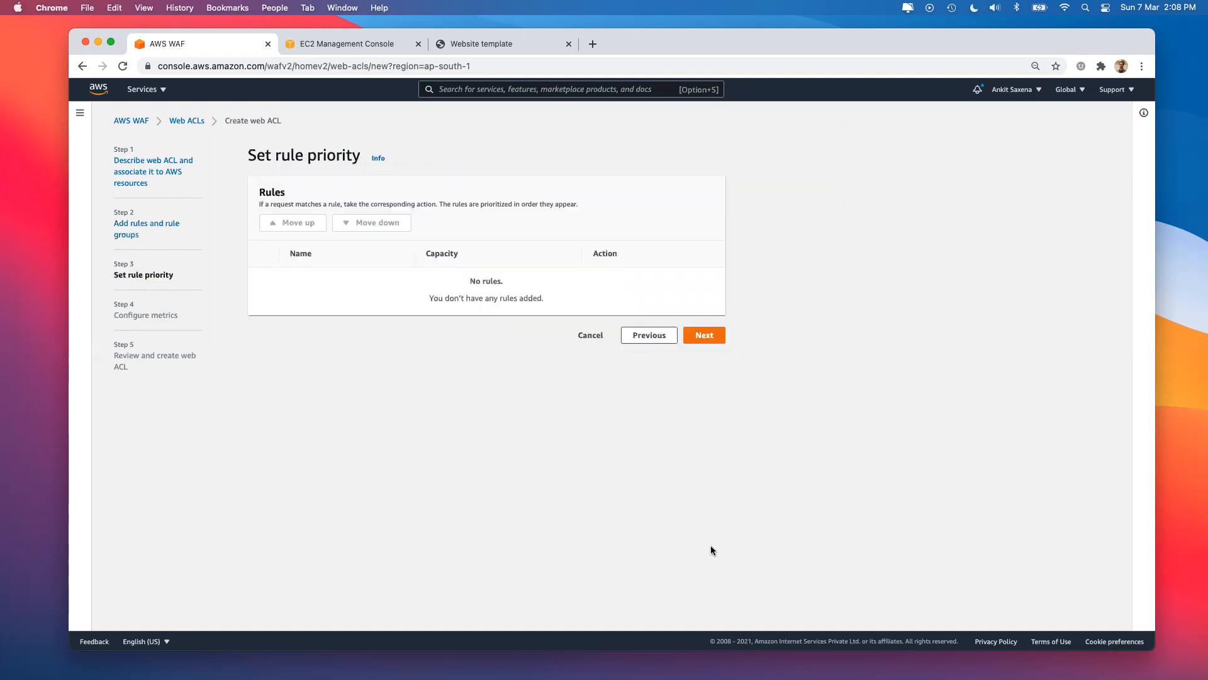
pyautogui.click(699, 343)
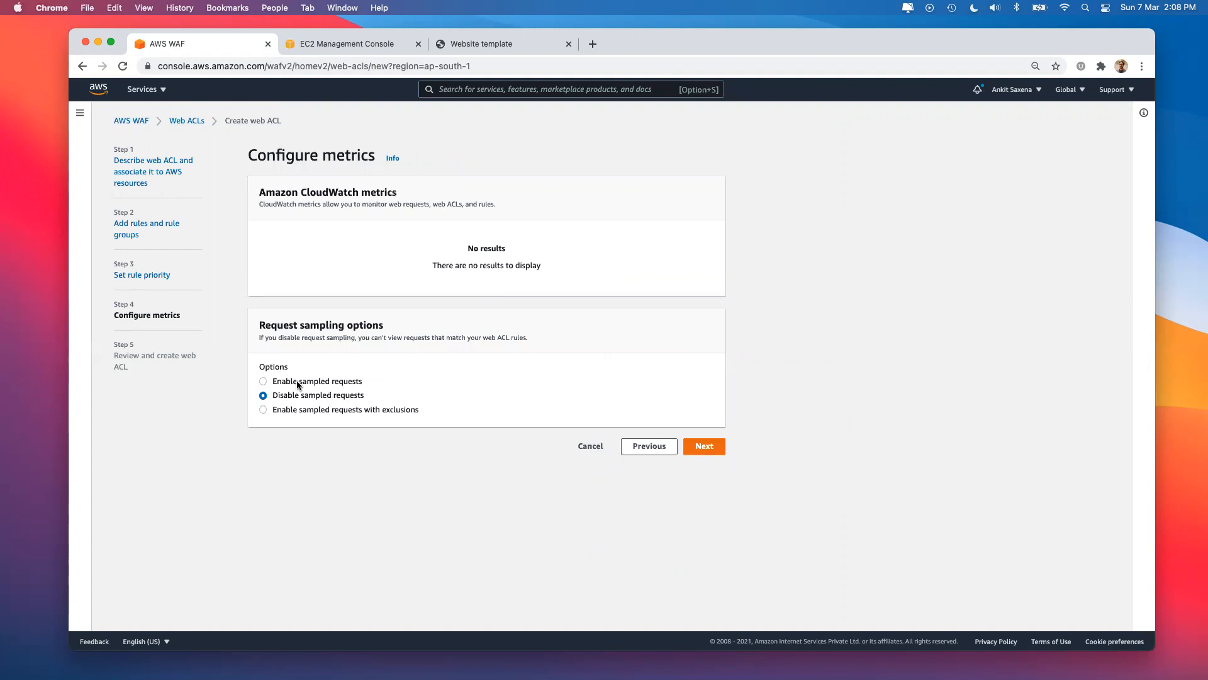
pyautogui.click(297, 392)
pyautogui.click(300, 408)
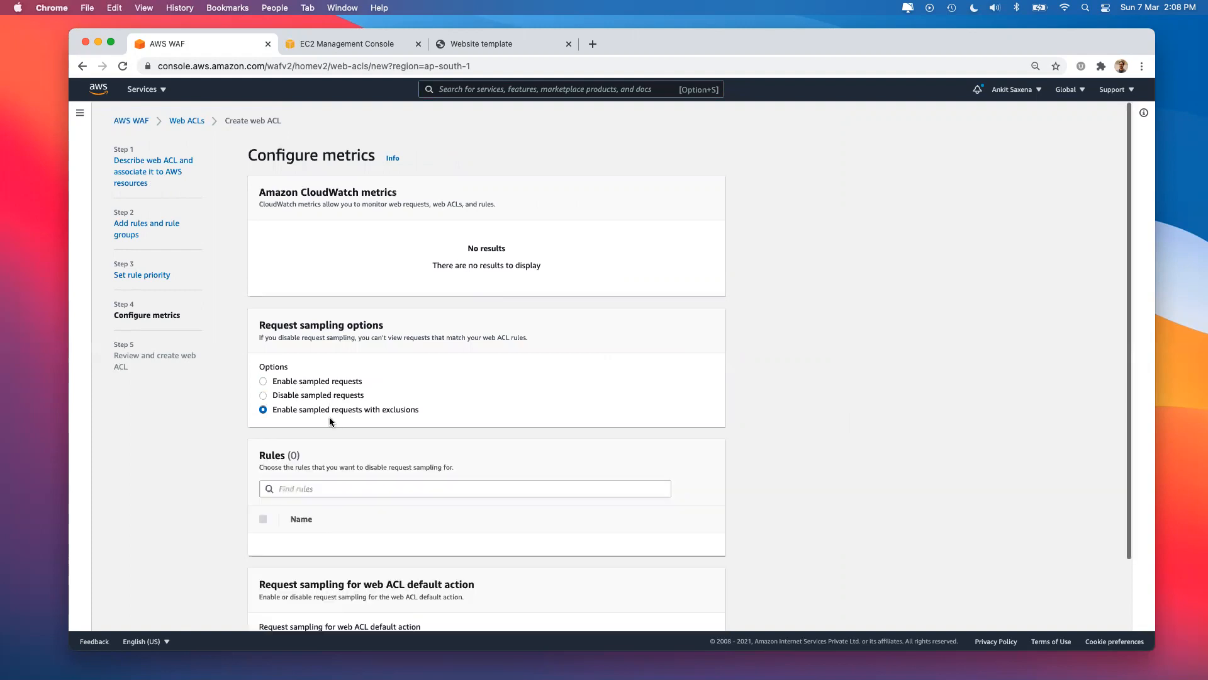
pyautogui.scroll(-2, 333, 419)
pyautogui.click(293, 571)
pyautogui.click(287, 559)
pyautogui.scroll(-1, 465, 411)
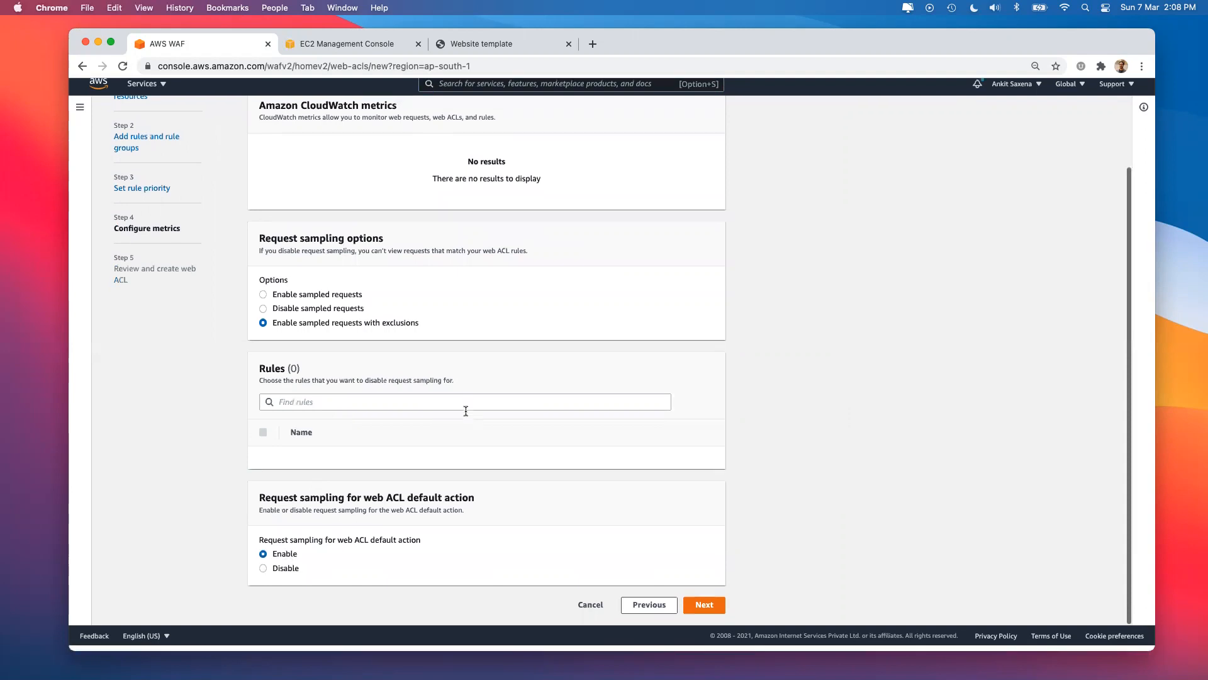
pyautogui.click(650, 606)
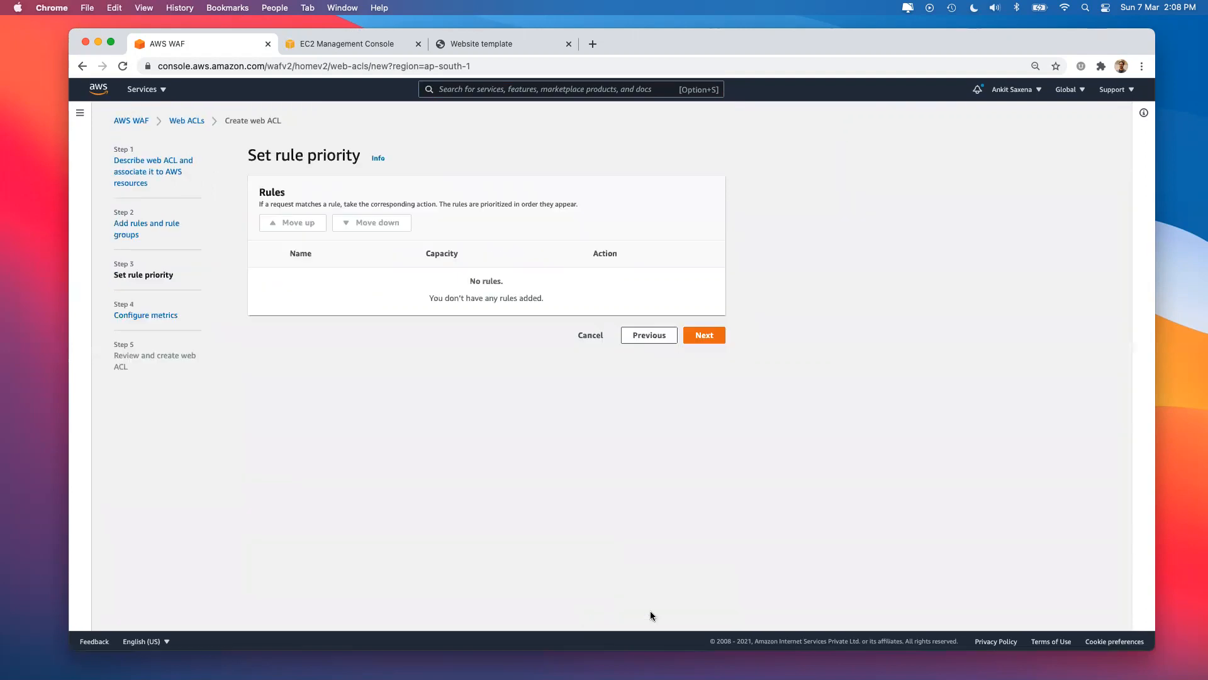
pyautogui.click(645, 336)
# Start a custom rule of type IP set for the web ACL and name it stopIPAddress
pyautogui.click(393, 263)
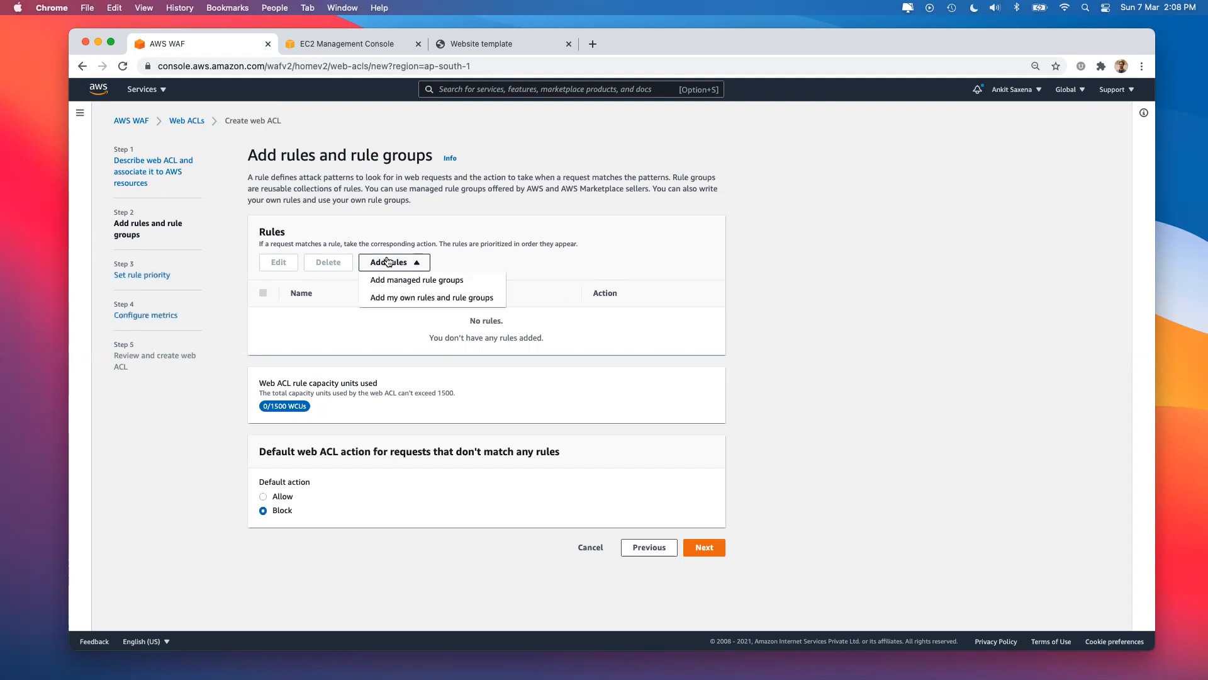
pyautogui.click(404, 298)
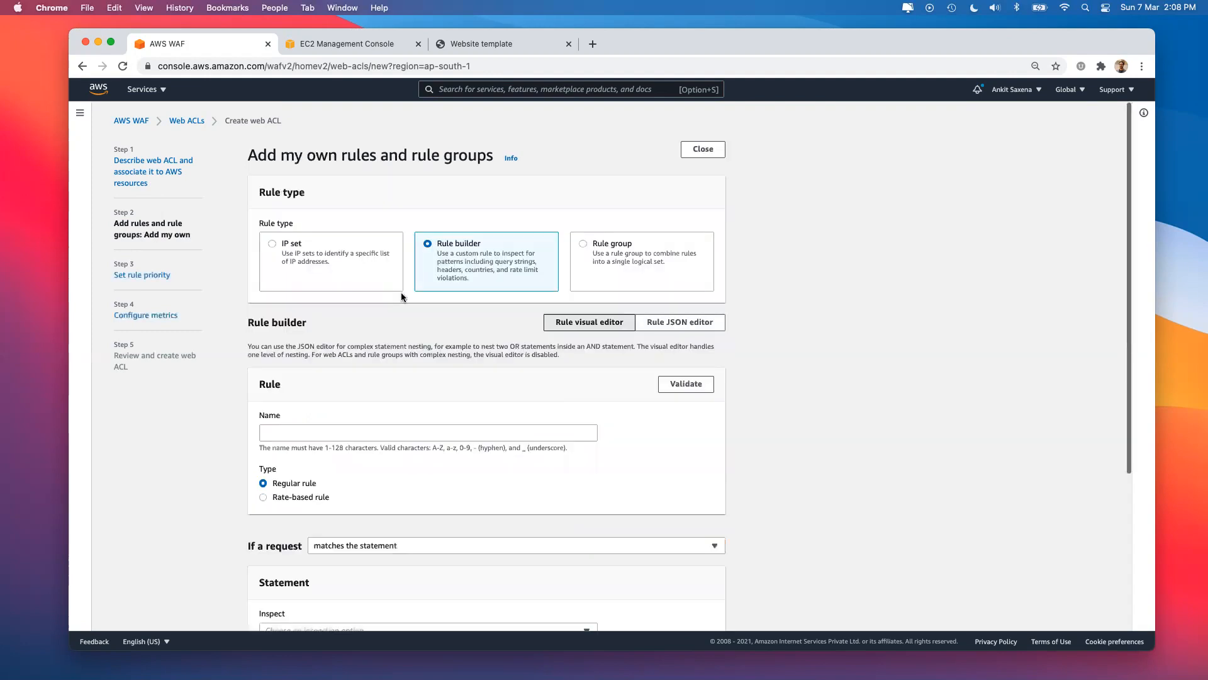
pyautogui.click(330, 261)
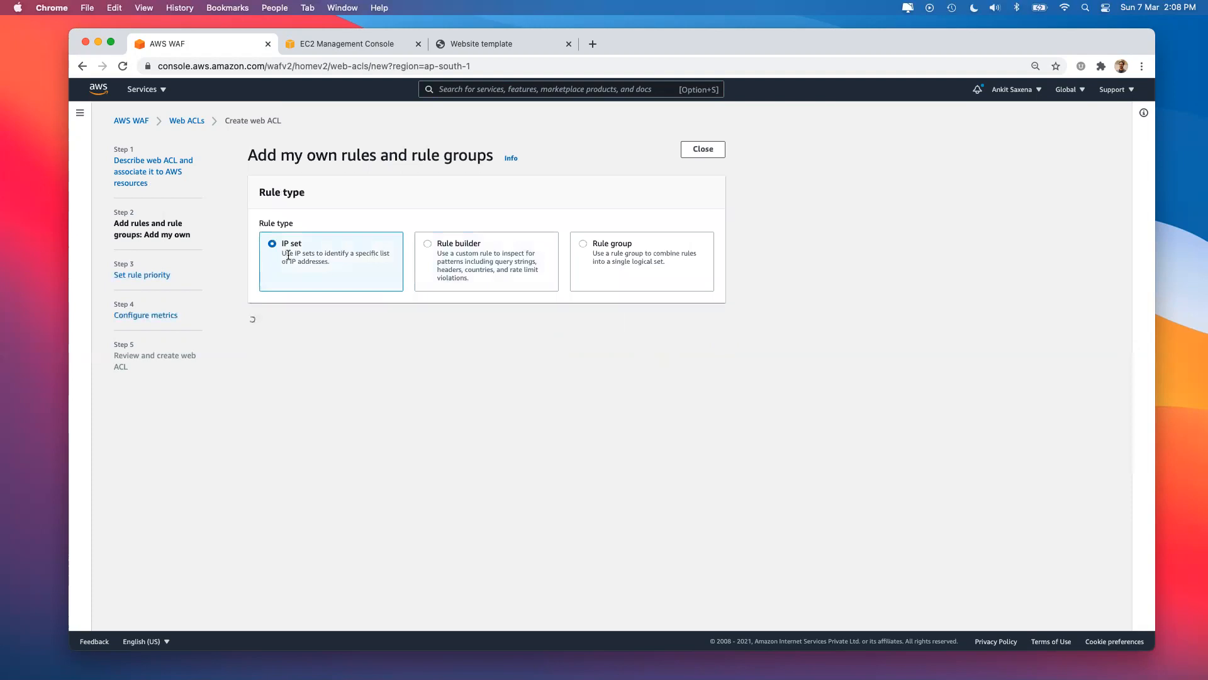
pyautogui.click(323, 375)
pyautogui.write('blocke')
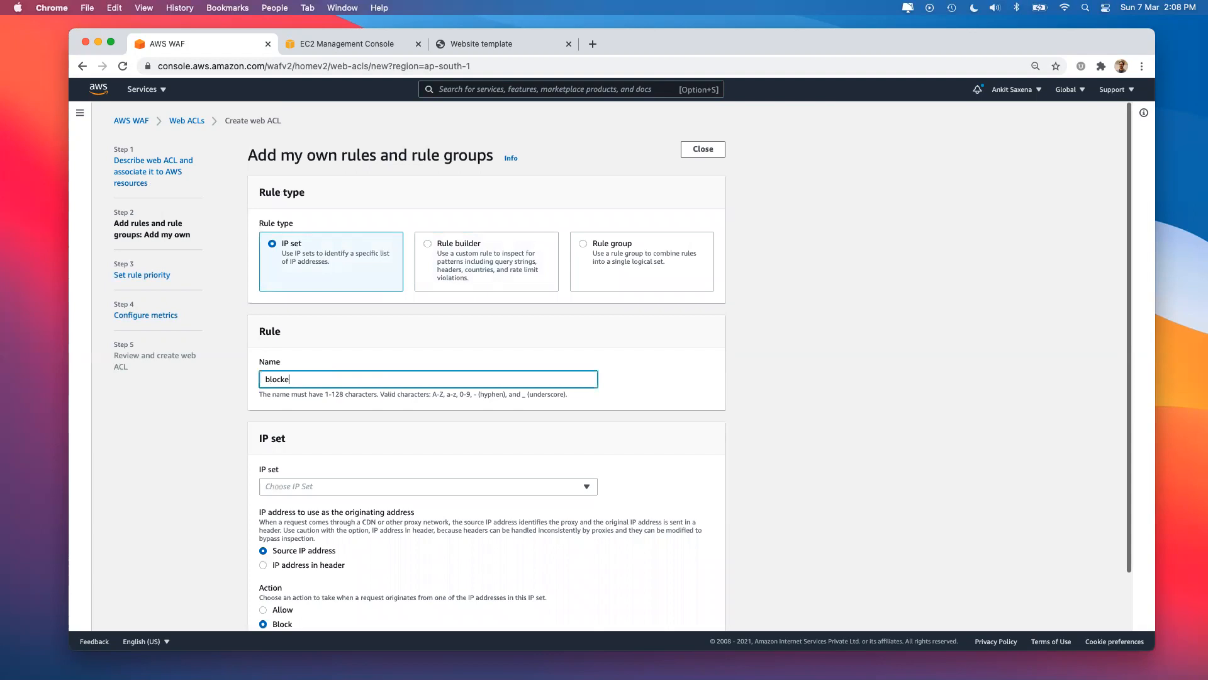
pyautogui.write('dIPA')
pyautogui.press('super+a')
pyautogui.write('blocka')
pyautogui.press('super+a')
pyautogui.write('stopIPAddress')
# Use the blockIPAddress IP set with the Block action in the stopIPAddress rule, and add the rule
pyautogui.scroll(-2, 440, 377)
pyautogui.click(397, 420)
pyautogui.click(367, 448)
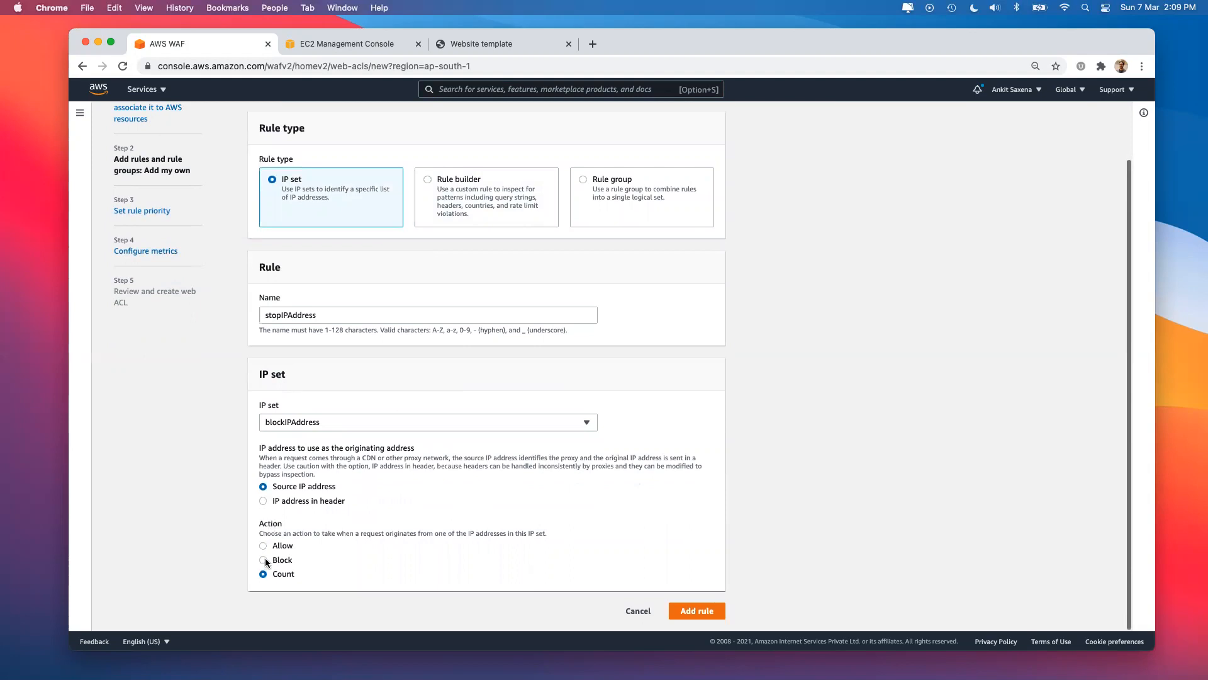
pyautogui.moveTo(255, 532); pyautogui.dragTo(643, 536)
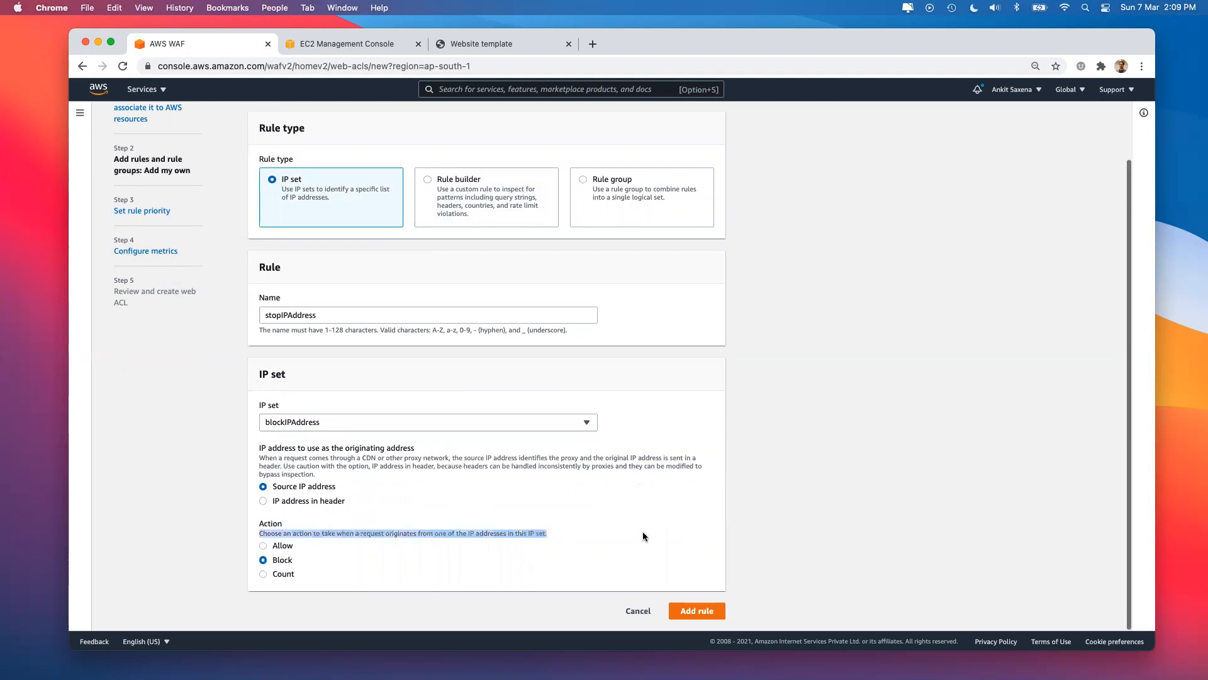
pyautogui.click(701, 614)
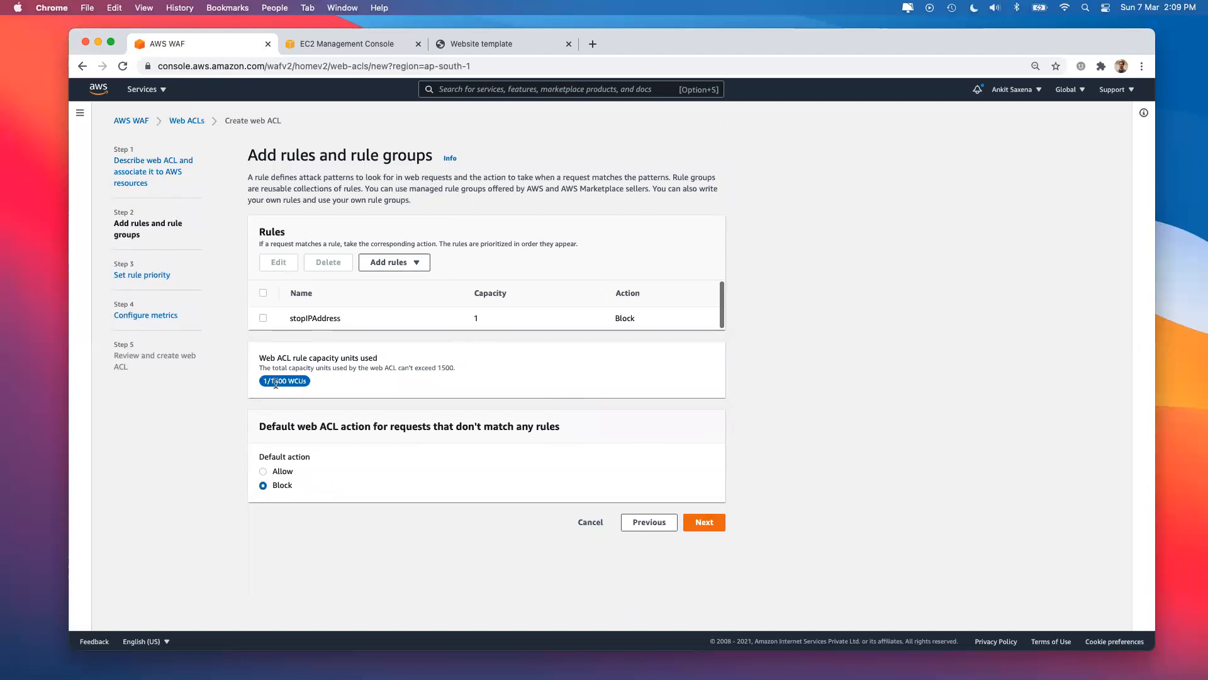
# Accept the rule priority and the default metrics with sampled requests enabled, and create the web ACL
pyautogui.click(704, 522)
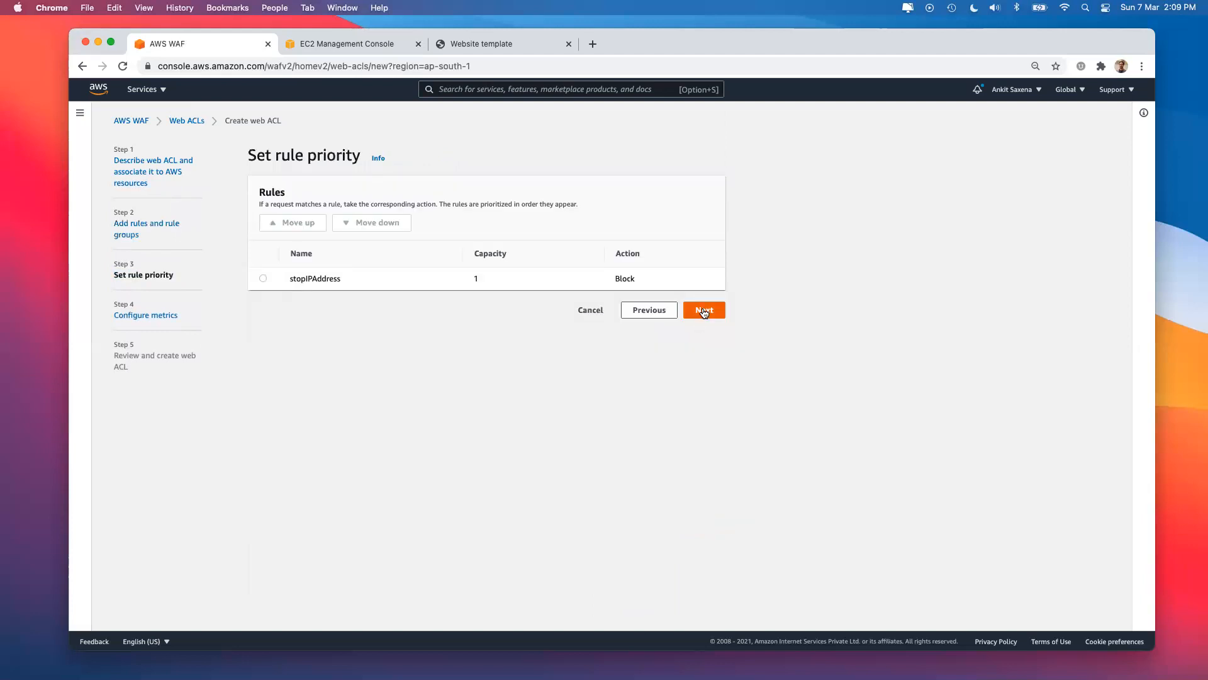
pyautogui.click(704, 310)
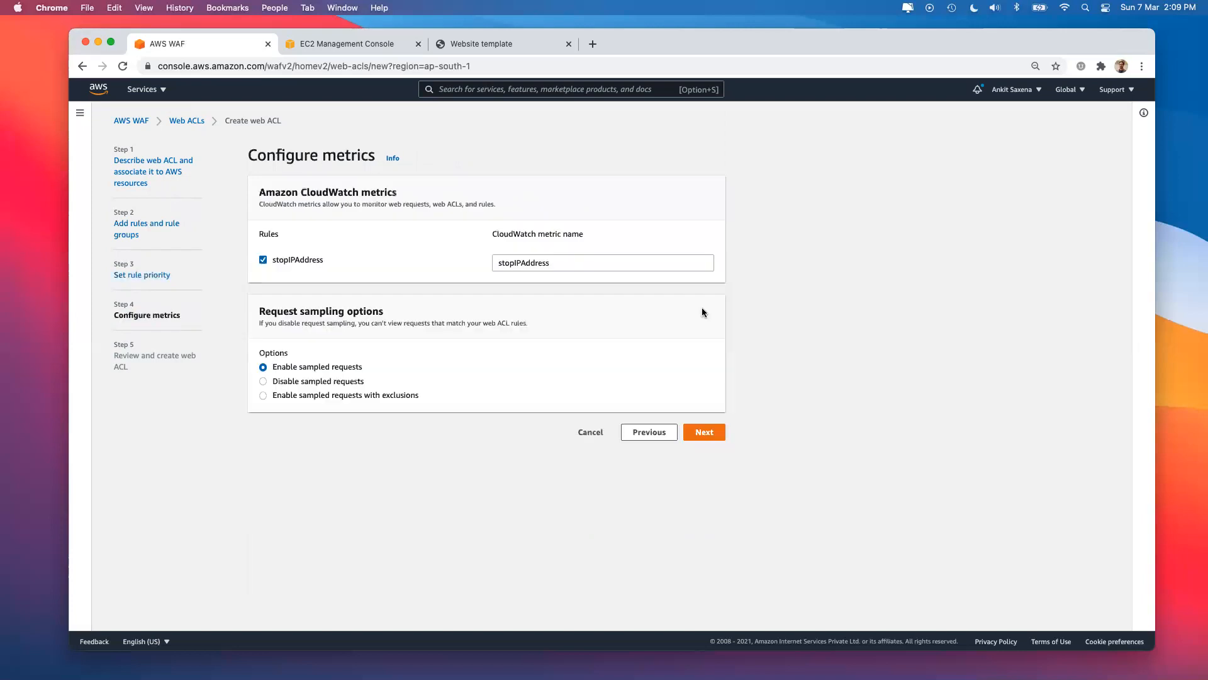
pyautogui.click(704, 433)
pyautogui.scroll(-10, 704, 431)
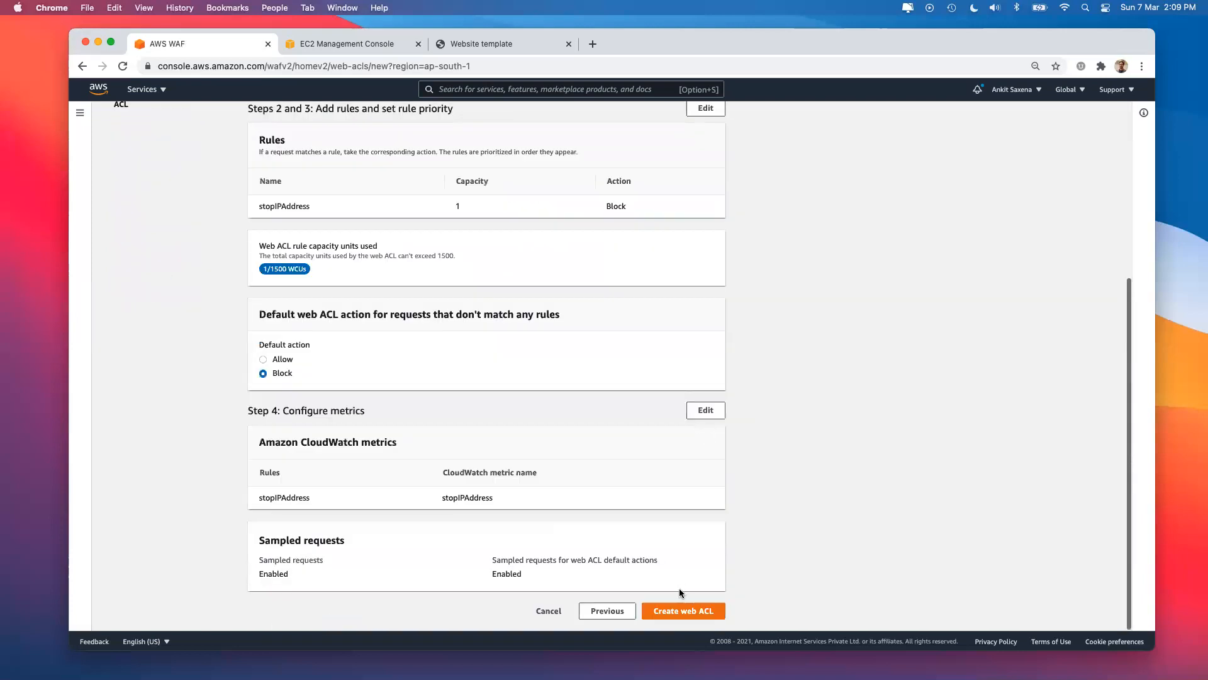
pyautogui.click(684, 611)
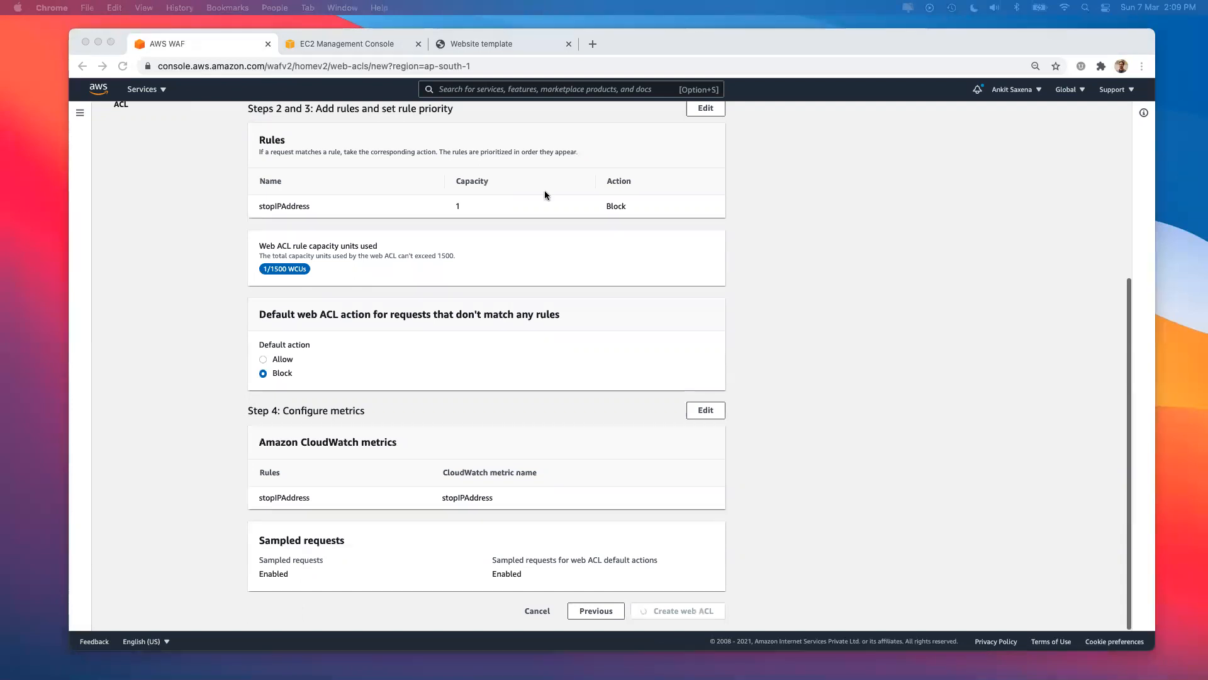
# Check the website's address, and view the blockTraffic entry and its description in the web ACL list
pyautogui.click(463, 44)
pyautogui.click(478, 65)
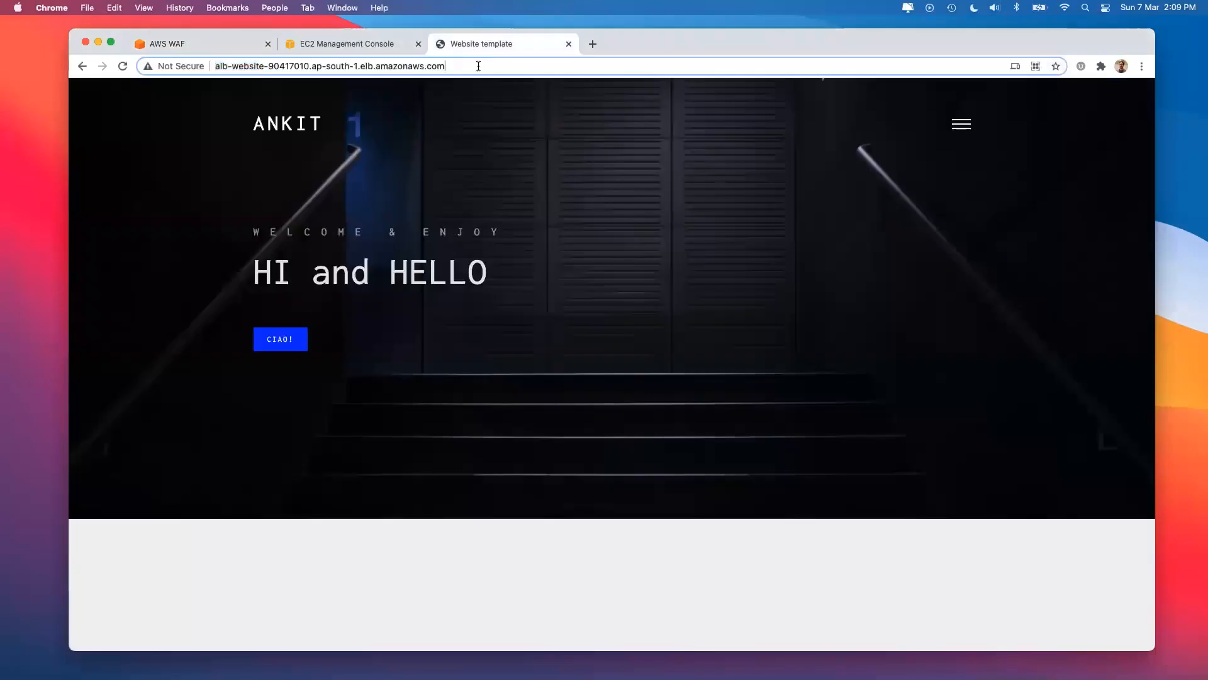
pyautogui.tripleClick(289, 70)
pyautogui.click(212, 45)
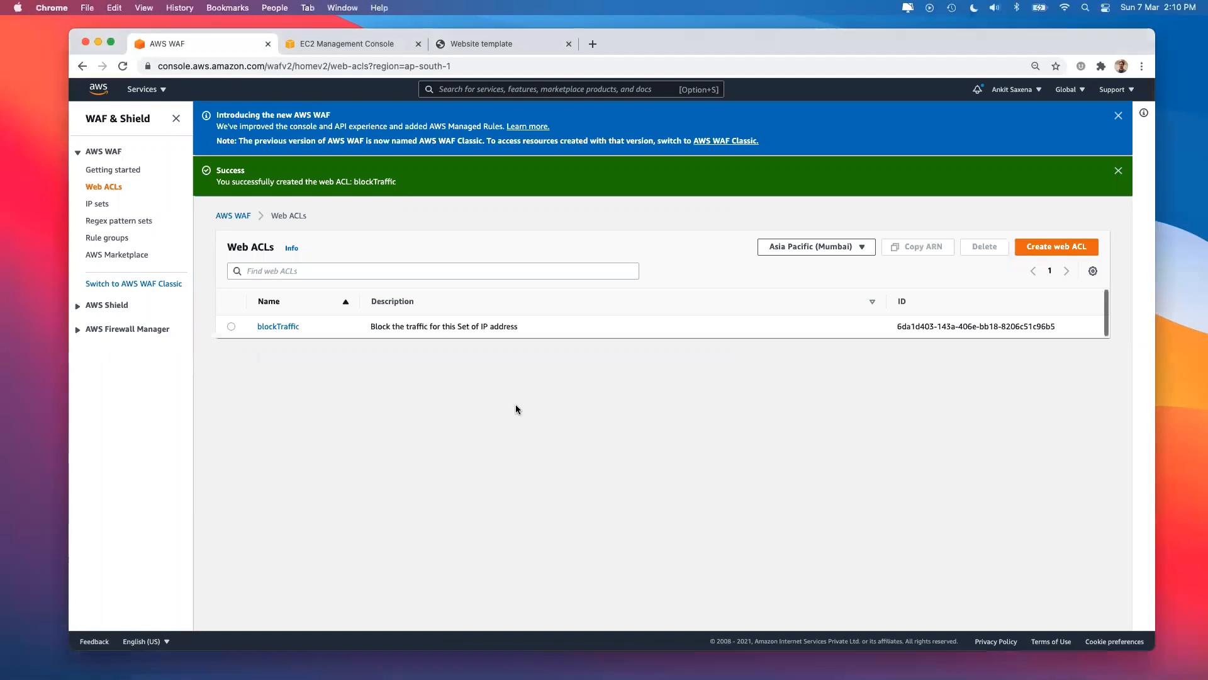
pyautogui.tripleClick(373, 331)
pyautogui.click(405, 321)
# Reload the alb-website page to test whether access to it is blocked
pyautogui.click(483, 43)
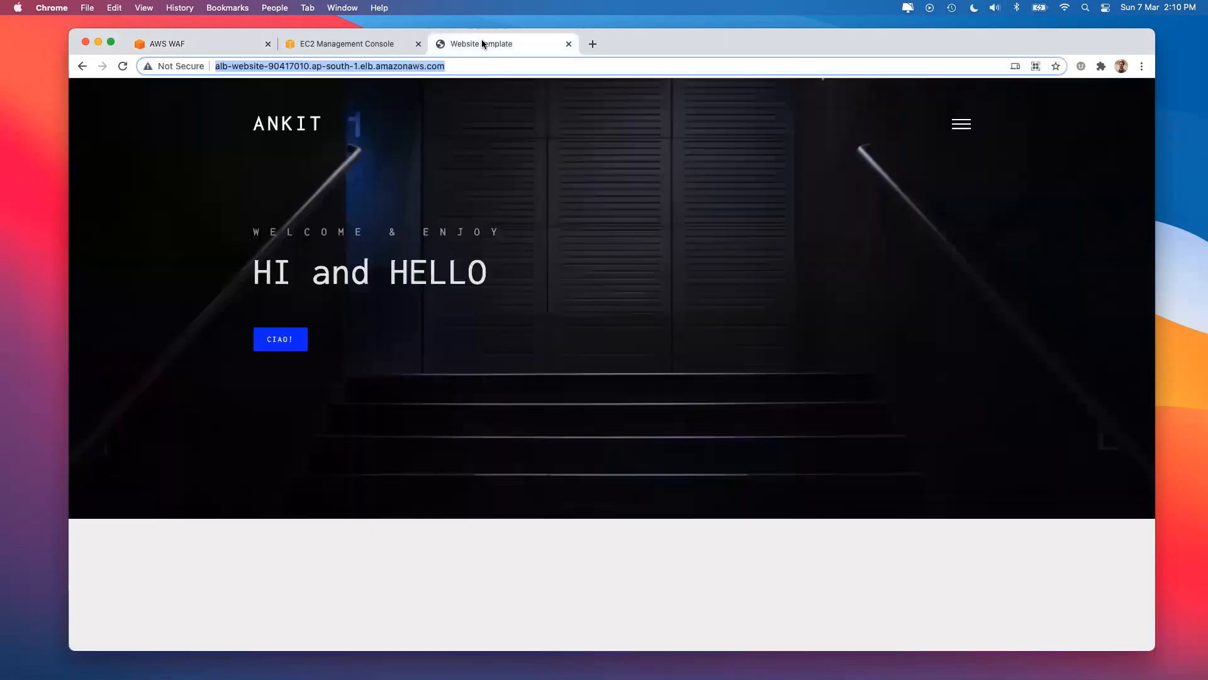
pyautogui.click(309, 214)
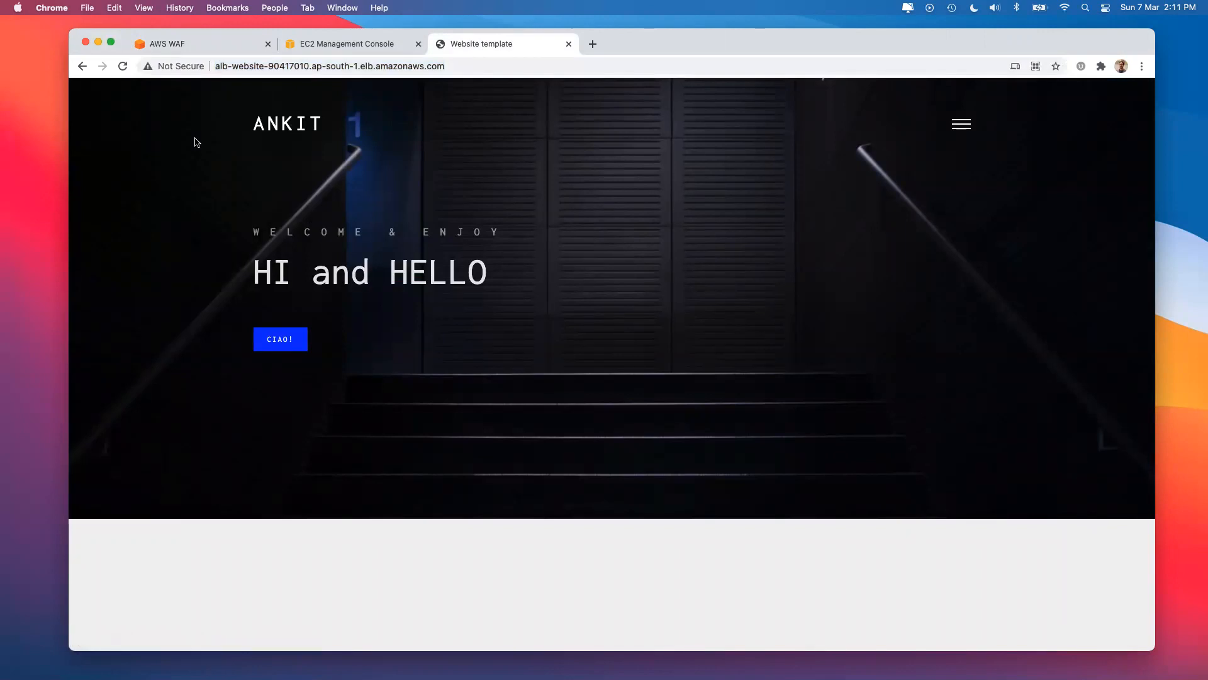
pyautogui.click(122, 67)
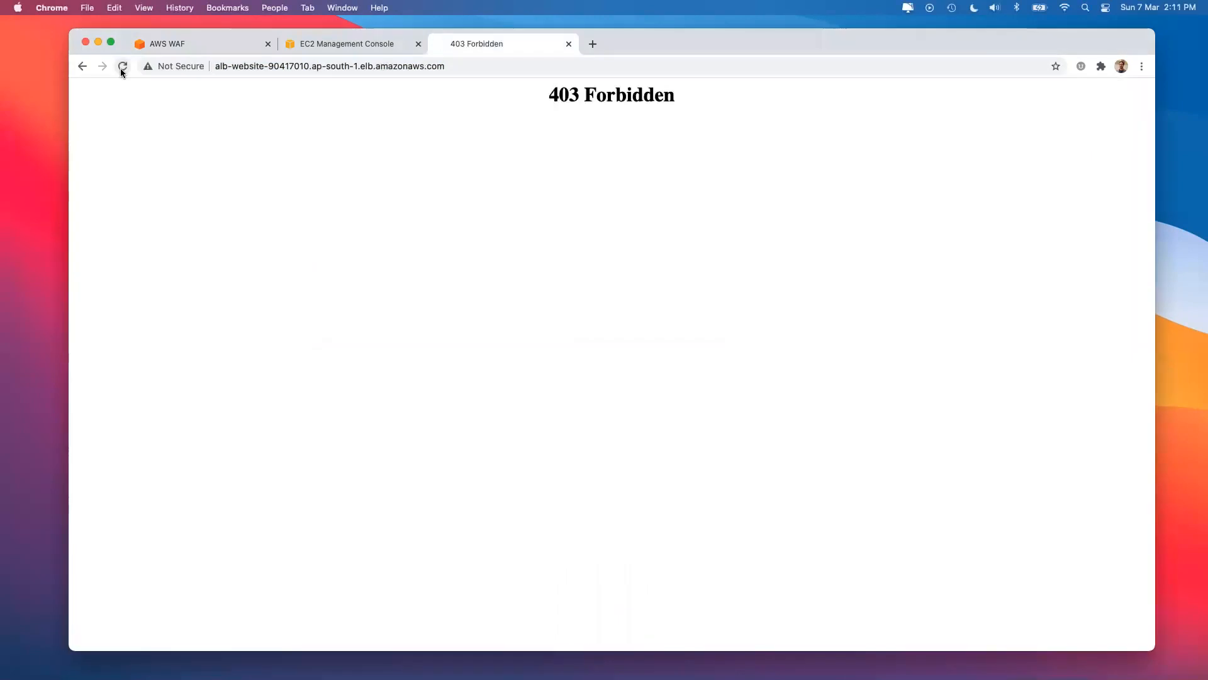
pyautogui.moveTo(541, 99); pyautogui.dragTo(720, 100)
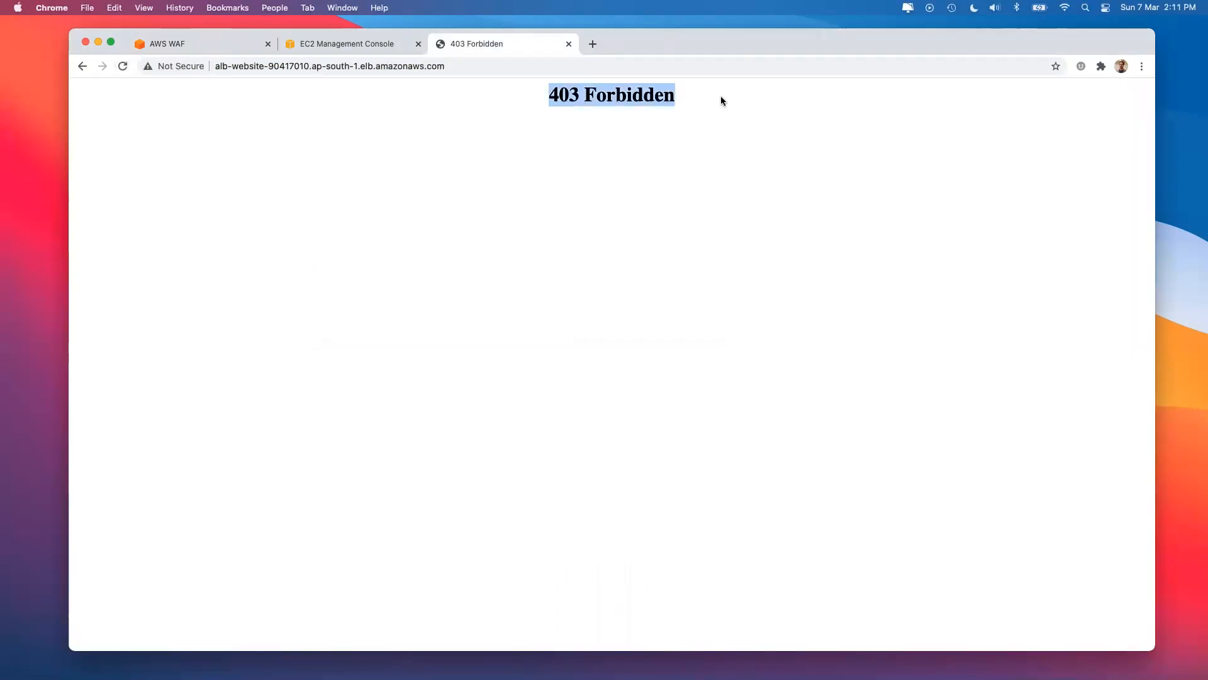
pyautogui.click(721, 100)
# Inspect the page's error message in the browser's developer console, and close the developer tools
pyautogui.press('super+alt+i')
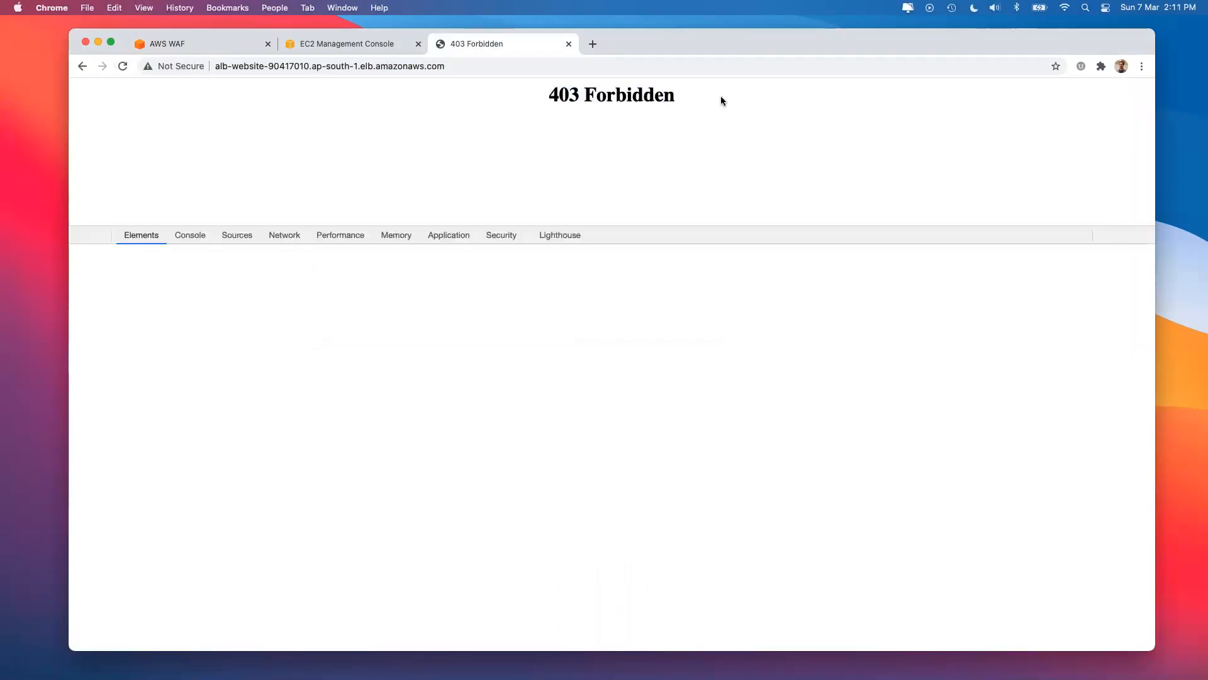
pyautogui.click(189, 236)
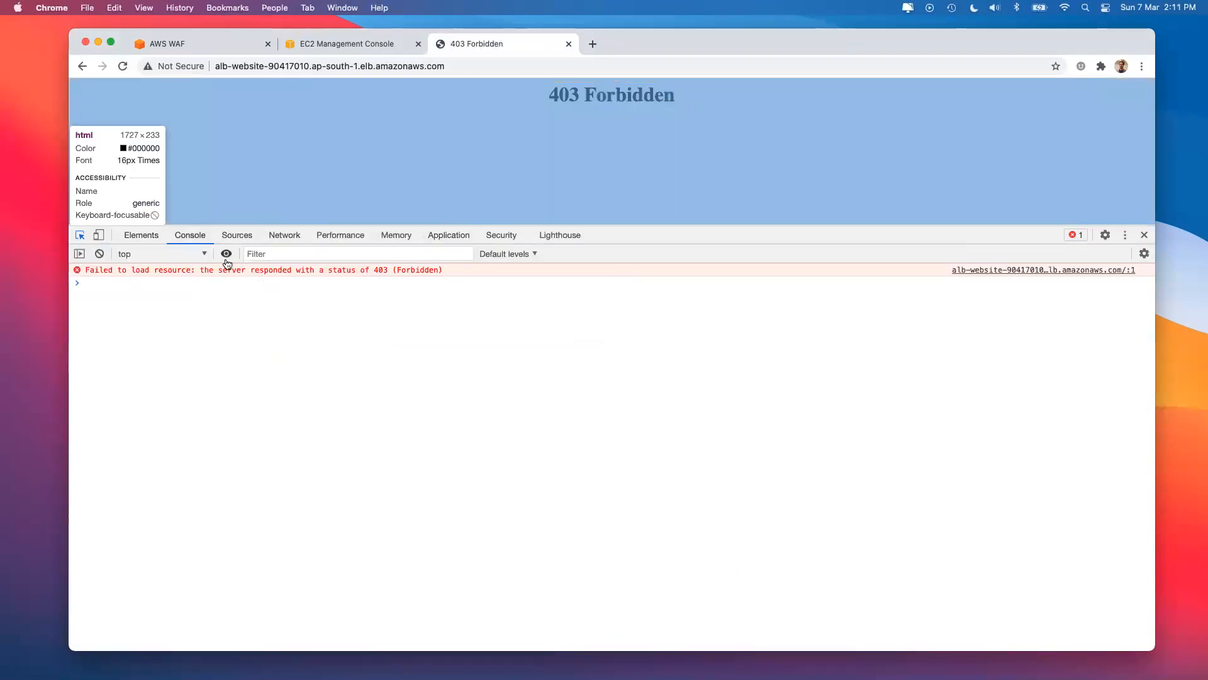
pyautogui.moveTo(203, 270); pyautogui.dragTo(388, 270)
pyautogui.click(1144, 236)
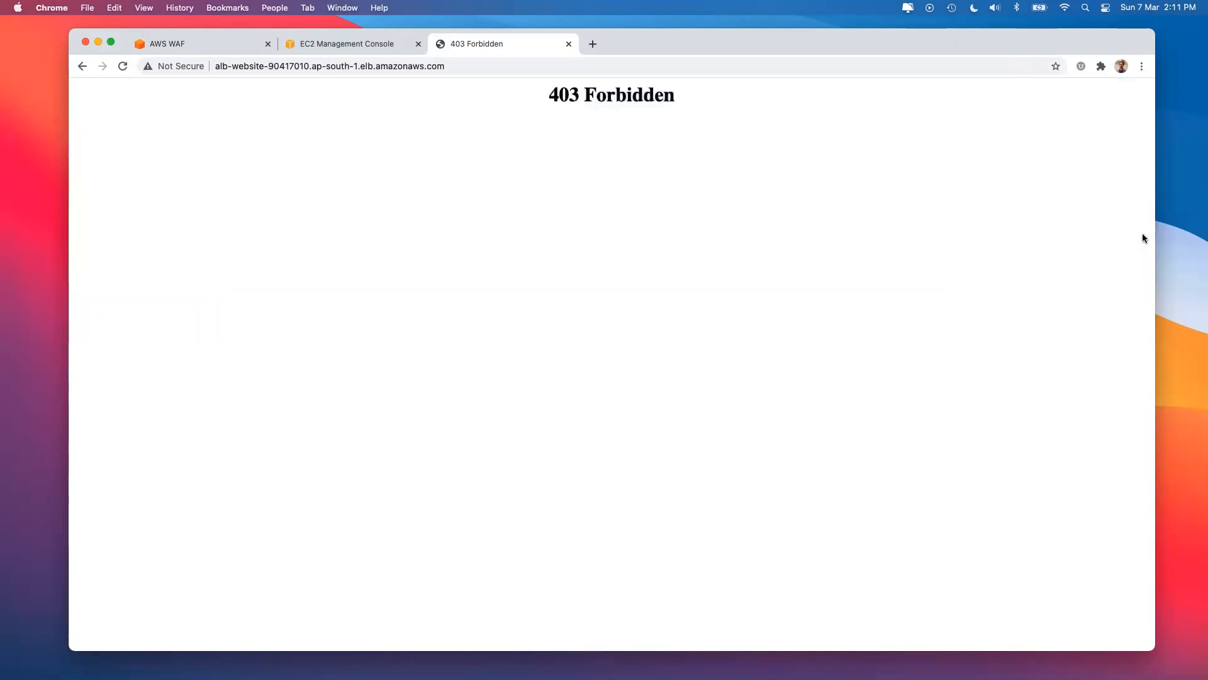
# Request the alb-website address again to recheck access, and close the website tab
pyautogui.click(460, 65)
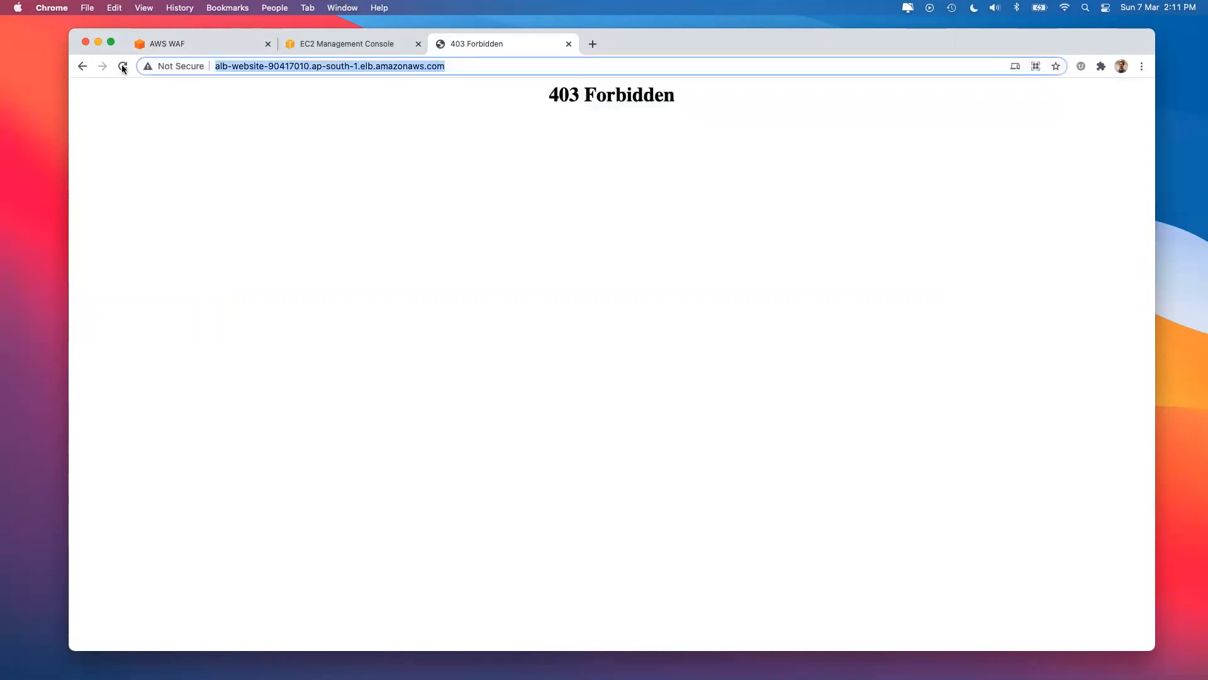
pyautogui.click(122, 66)
pyautogui.click(361, 63)
pyautogui.press('Return')
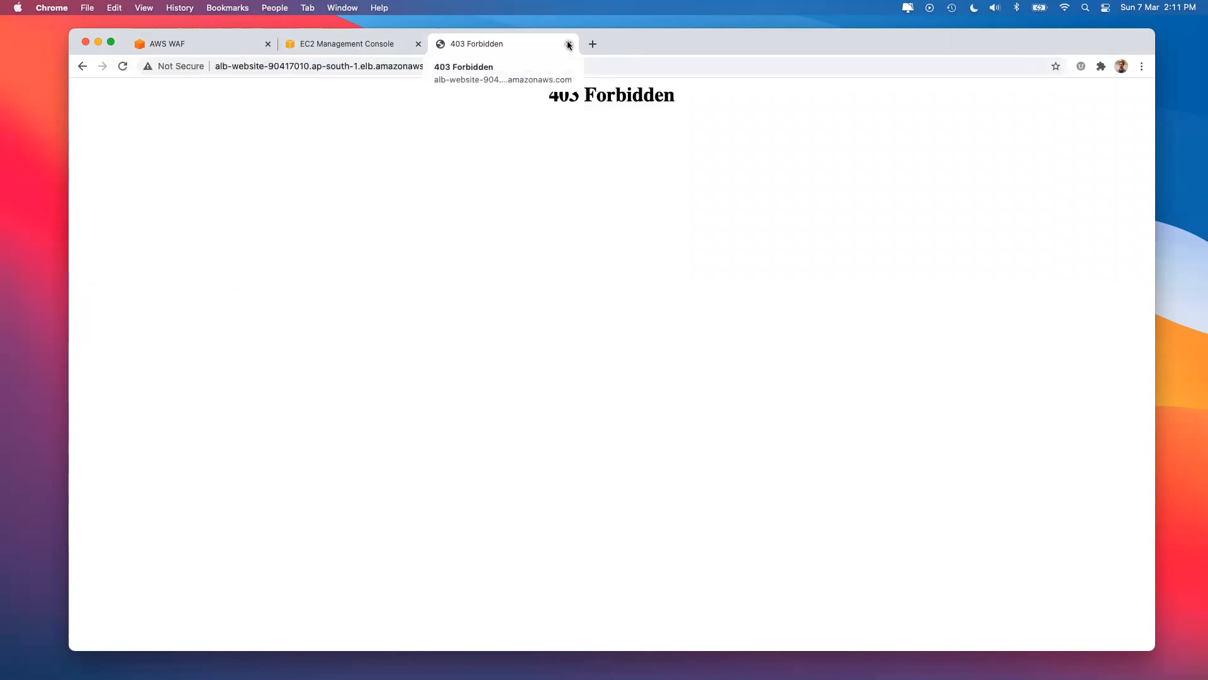
pyautogui.click(568, 45)
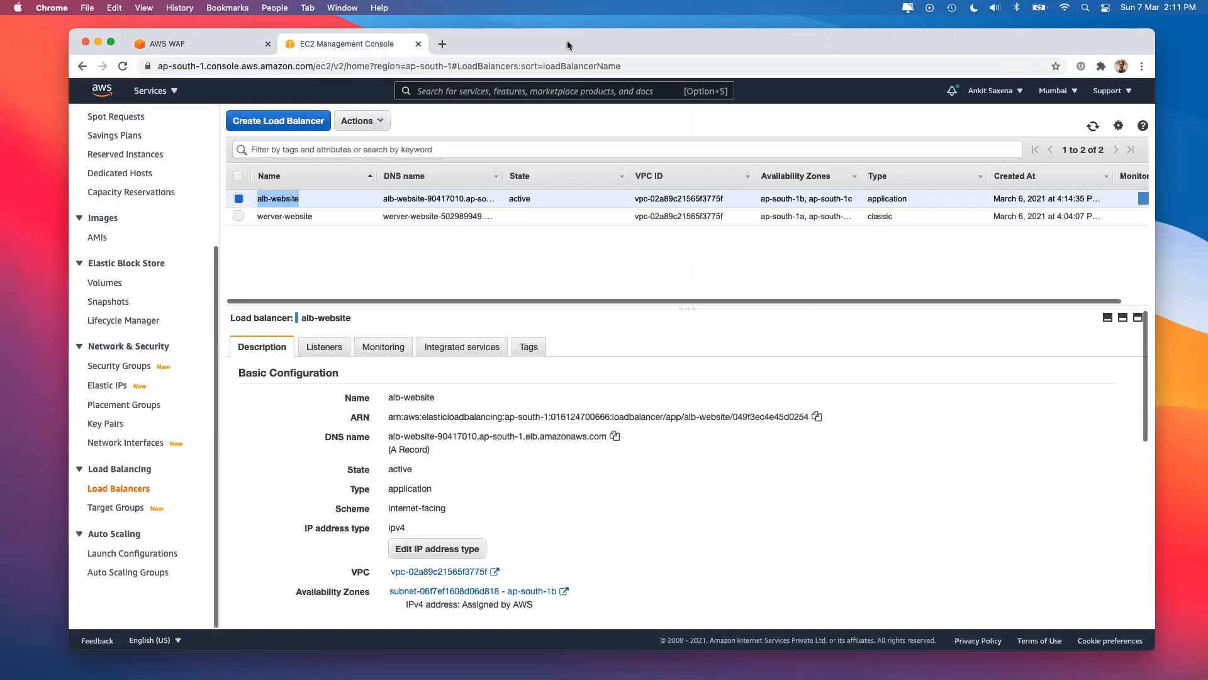
# Test the website through the DNS name of the classic load balancer werver-website in a new tab, and close that tab
pyautogui.click(311, 217)
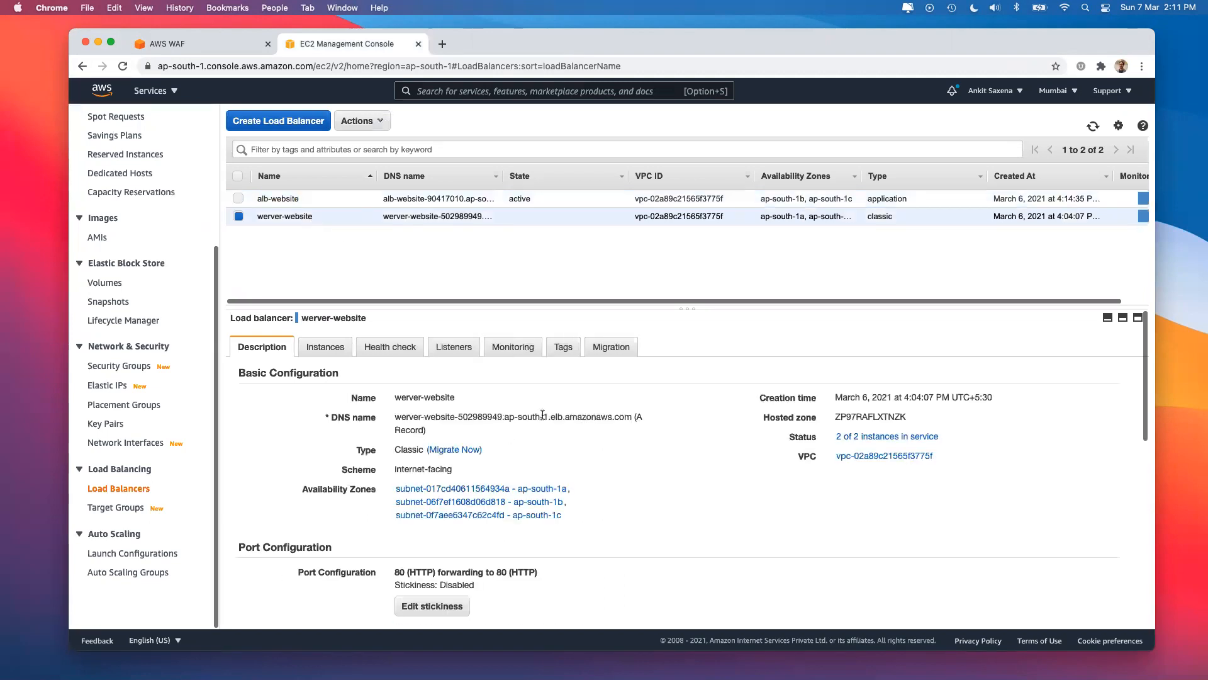
pyautogui.moveTo(393, 417); pyautogui.dragTo(633, 421)
pyautogui.press('super+c')
pyautogui.click(442, 44)
pyautogui.press('super+v')
pyautogui.press('Return')
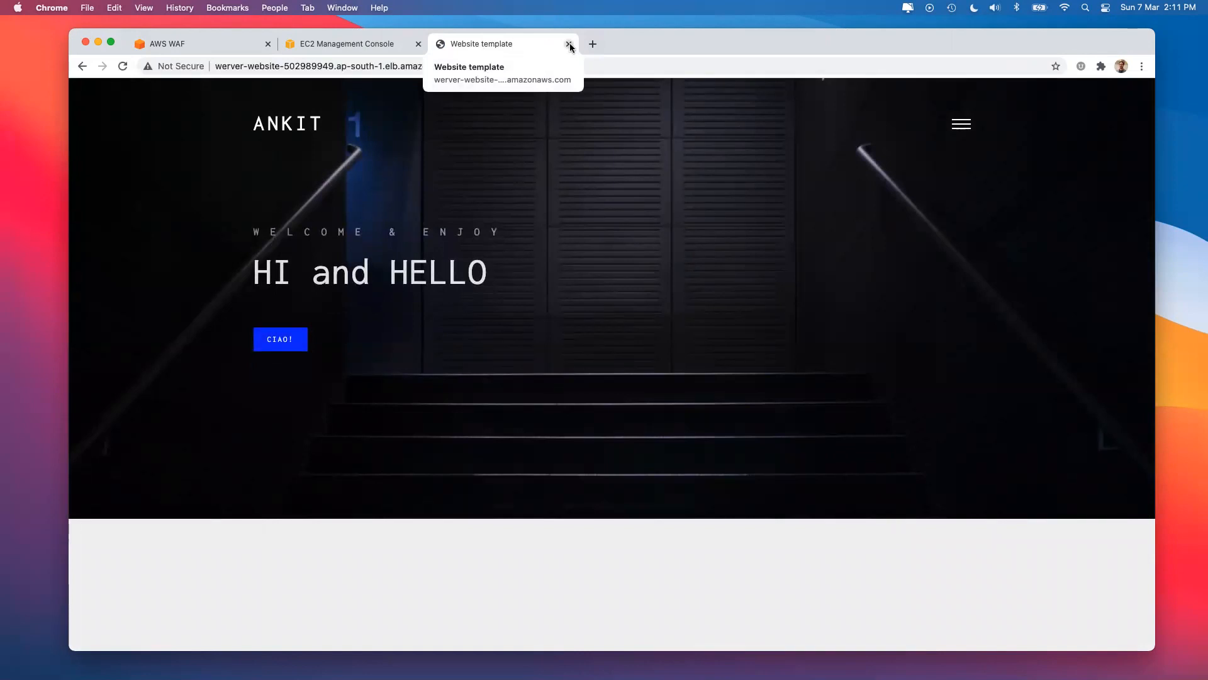
pyautogui.click(568, 43)
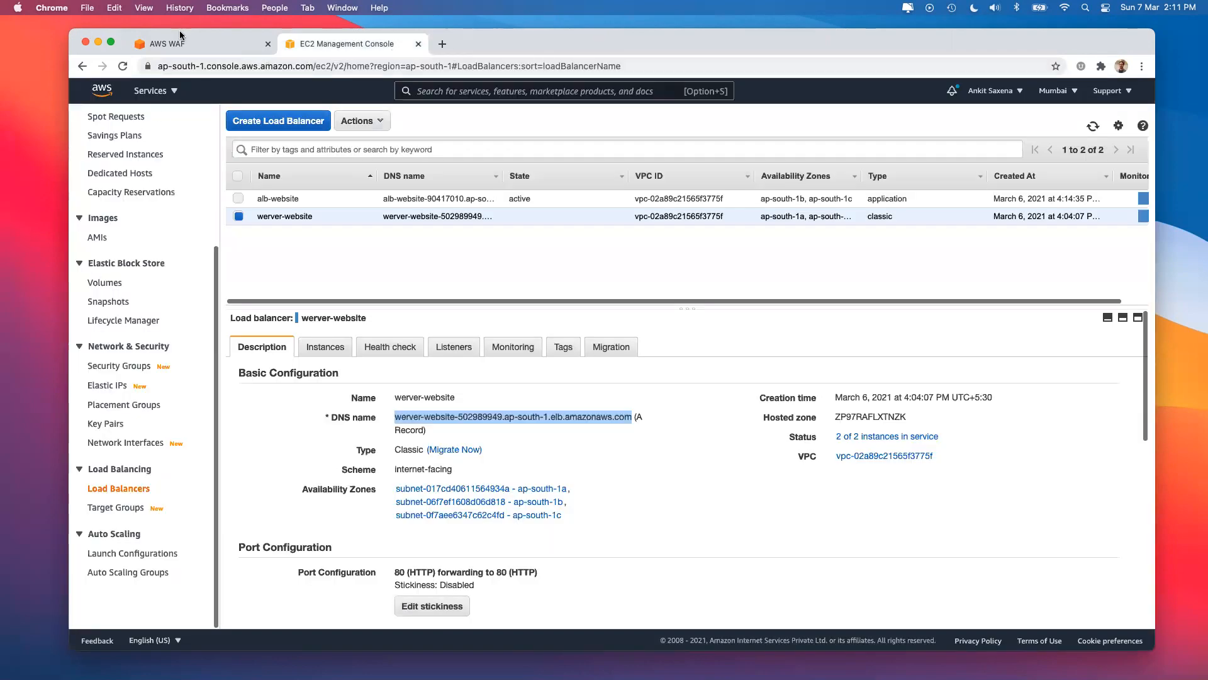
# Open the alb-website load balancer's DNS name in a new tab and reload the page to test access
pyautogui.click(283, 199)
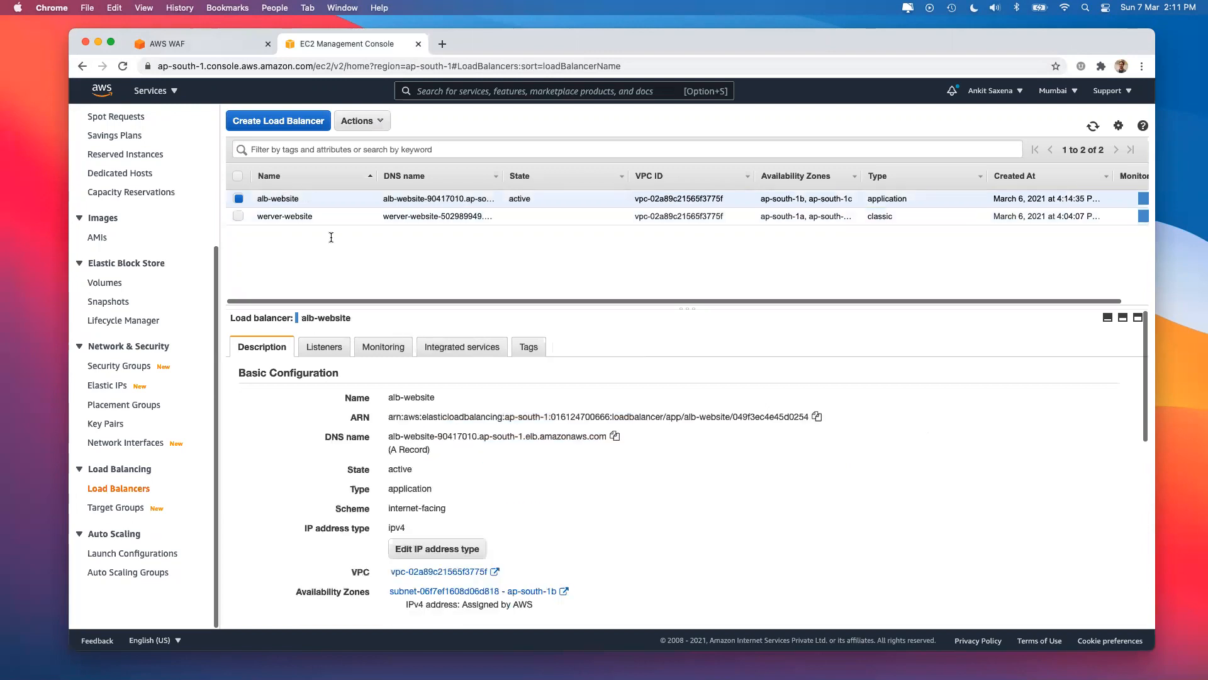
pyautogui.click(614, 436)
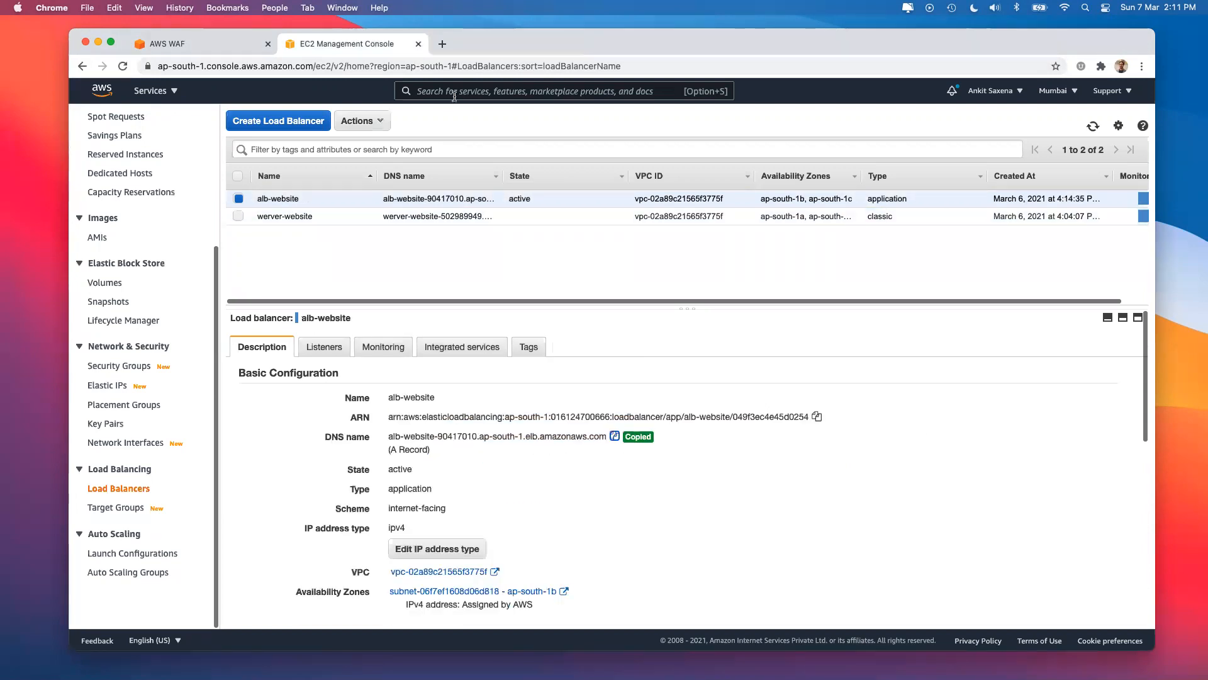
pyautogui.click(442, 43)
pyautogui.press('super+v')
pyautogui.press('Return')
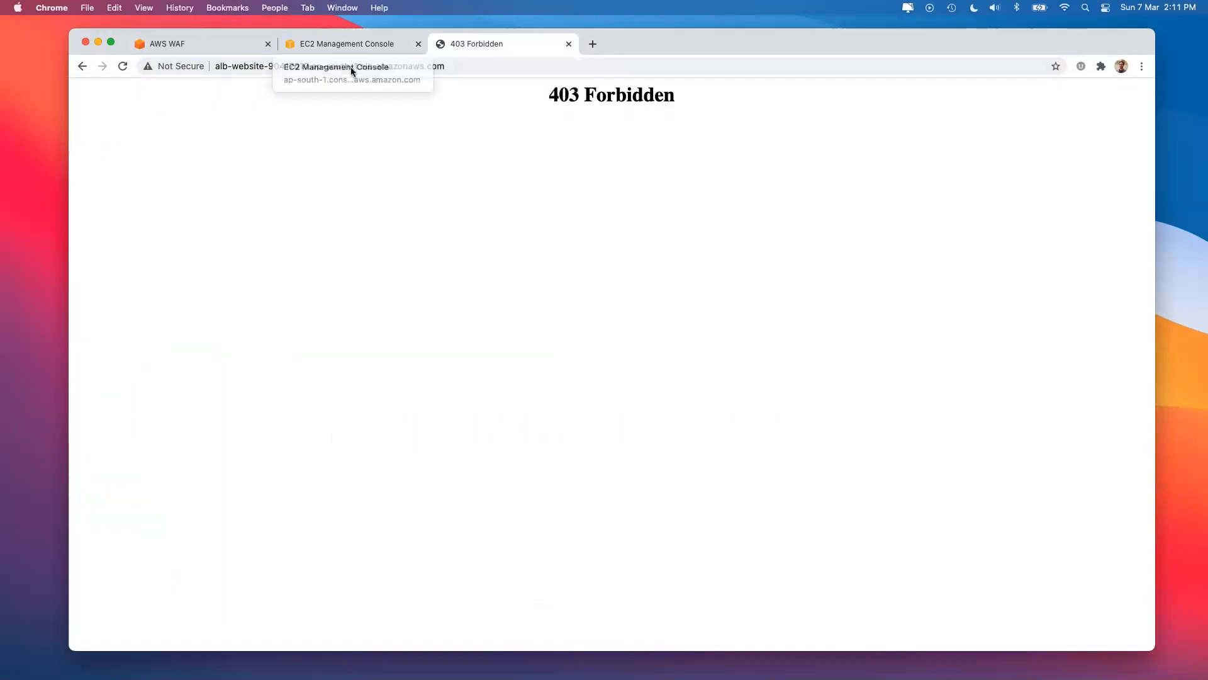
pyautogui.click(183, 43)
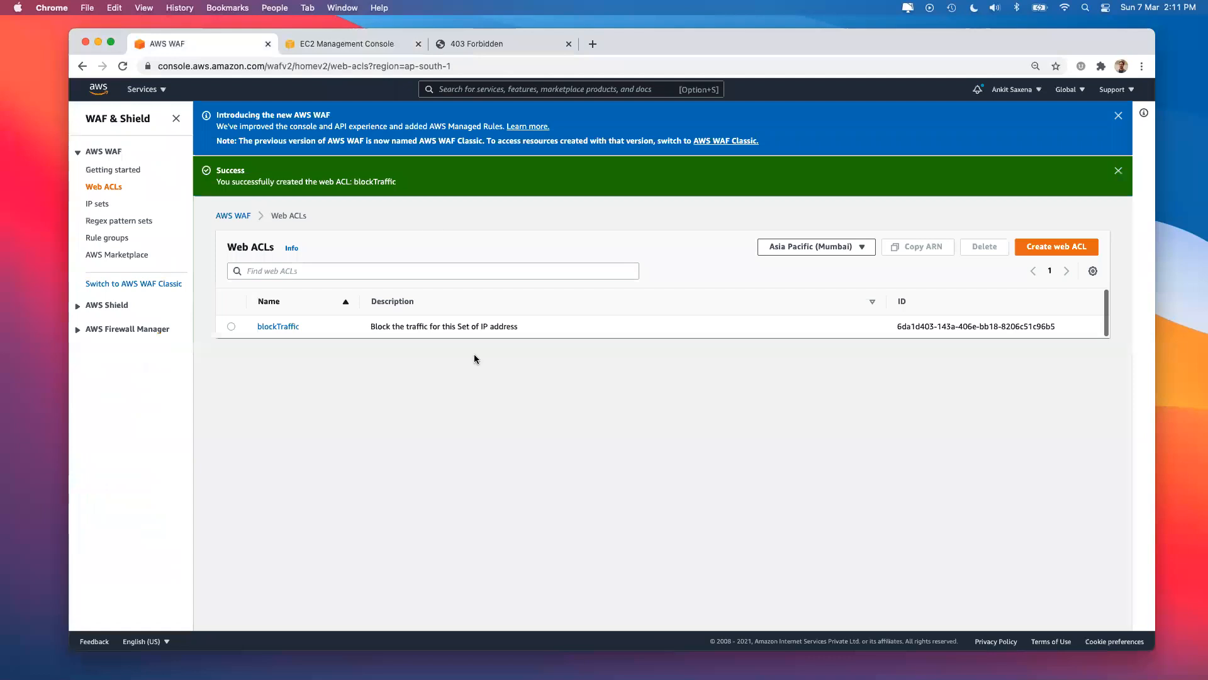
pyautogui.click(478, 45)
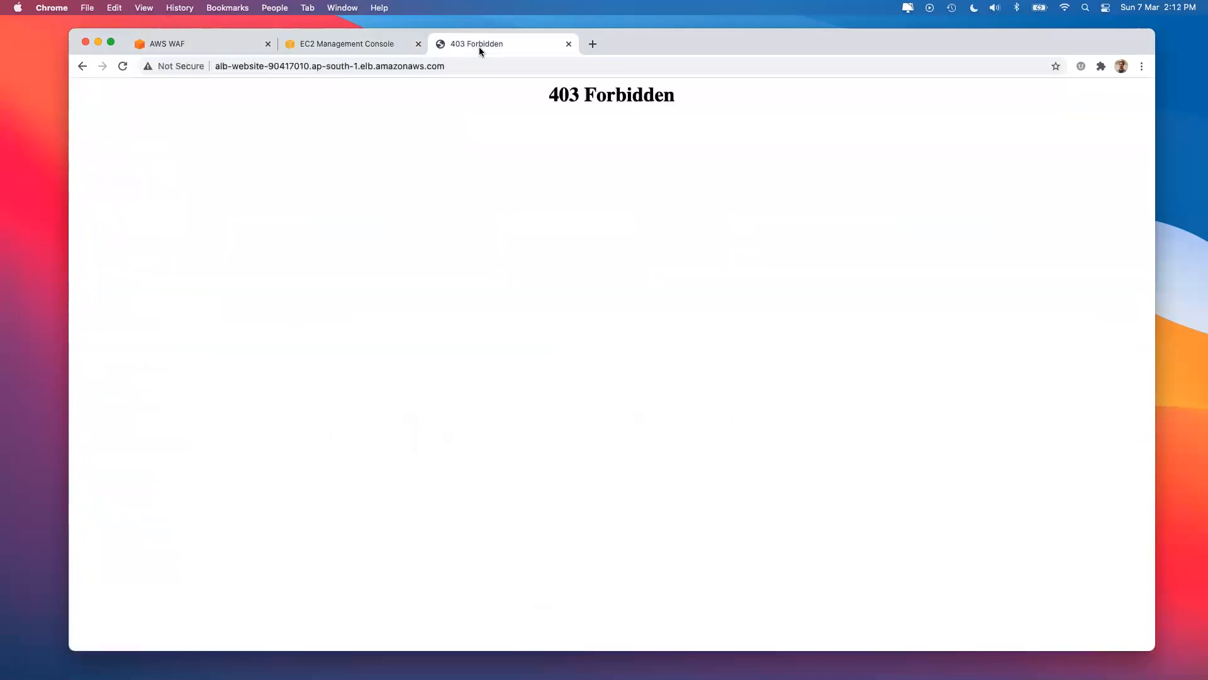
pyautogui.click(121, 66)
# Try to delete the blockIPAddress IP set in AWS WAF, confirming with "delete", and read the resulting message
pyautogui.click(176, 44)
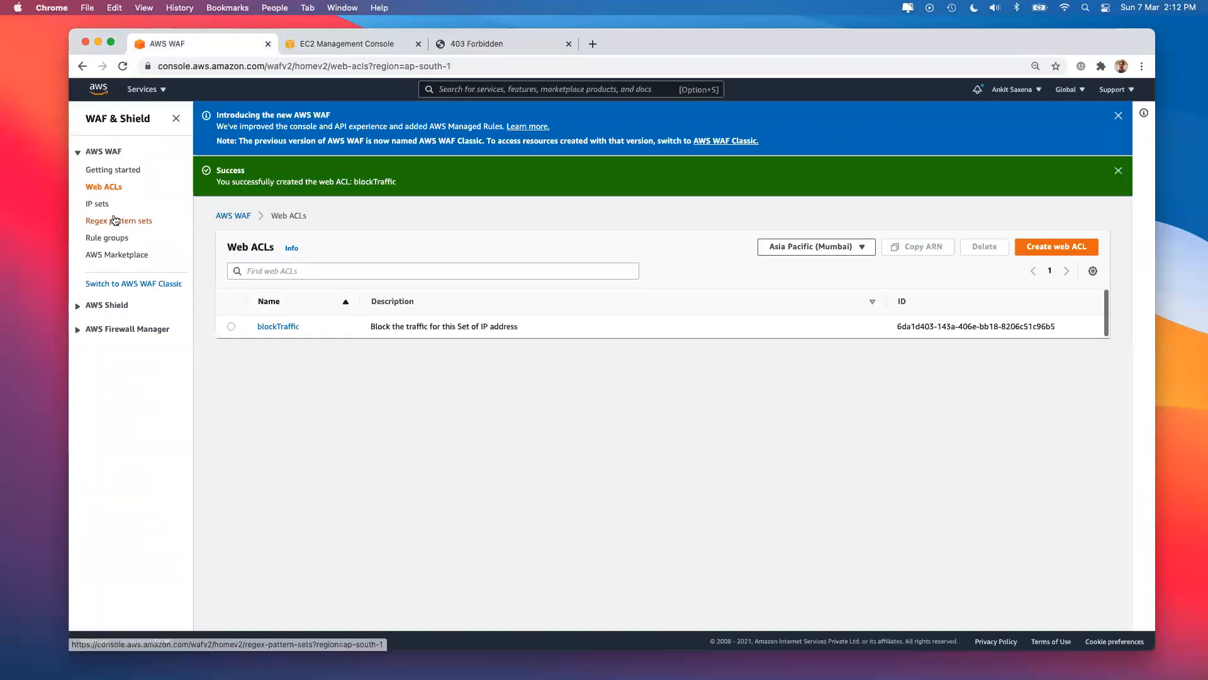
pyautogui.click(136, 204)
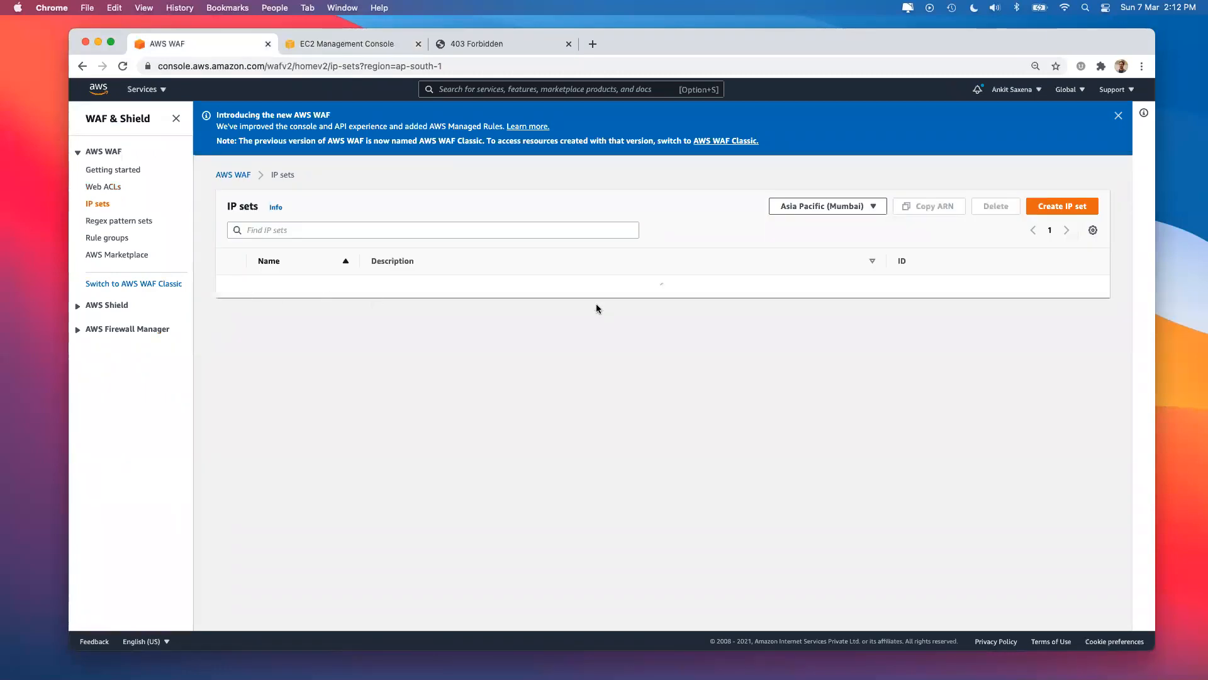
pyautogui.click(231, 286)
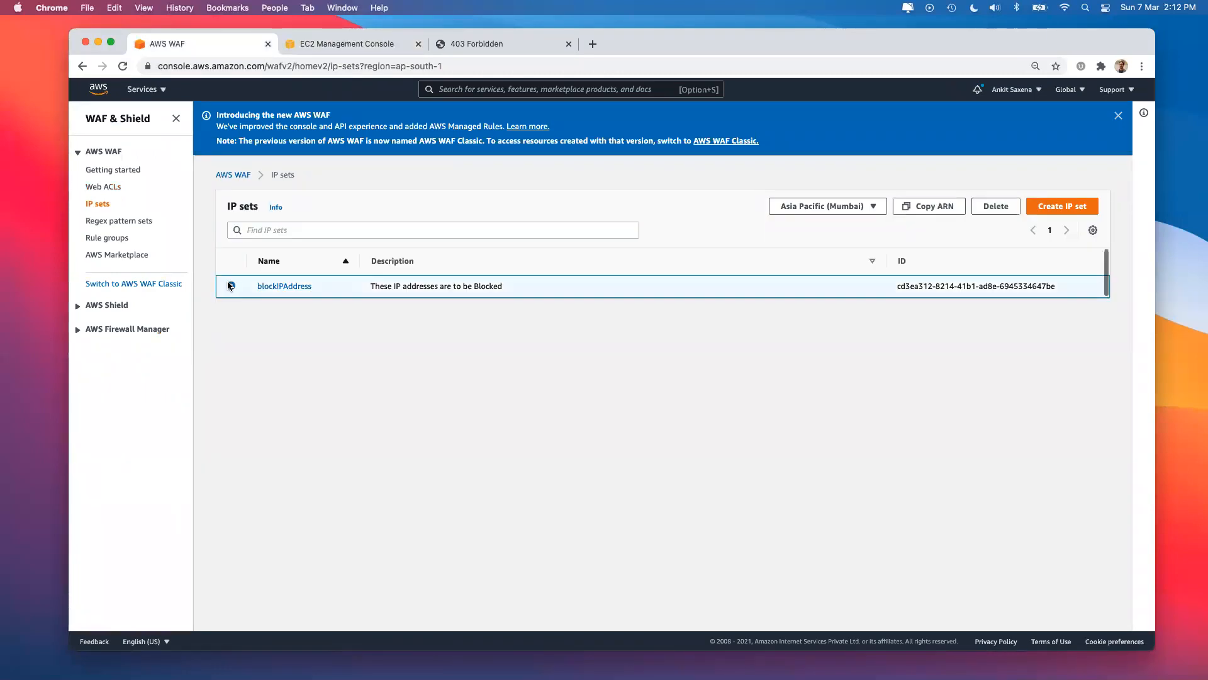
pyautogui.click(996, 206)
pyautogui.click(521, 397)
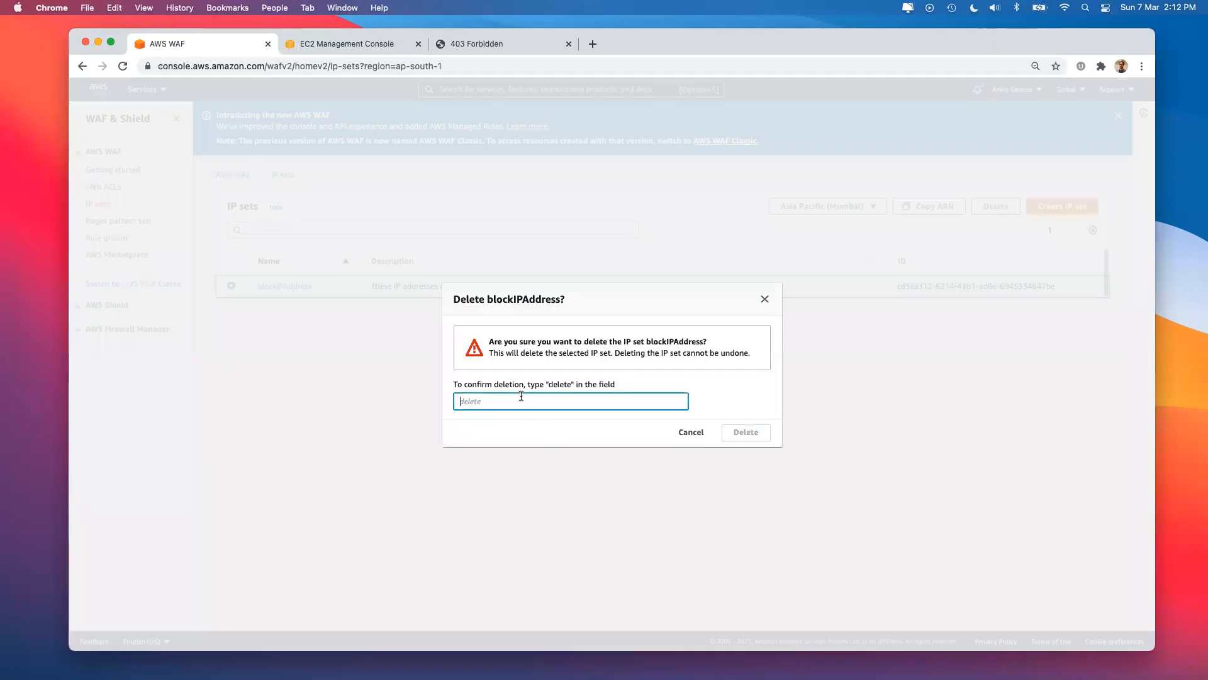
pyautogui.write('delete')
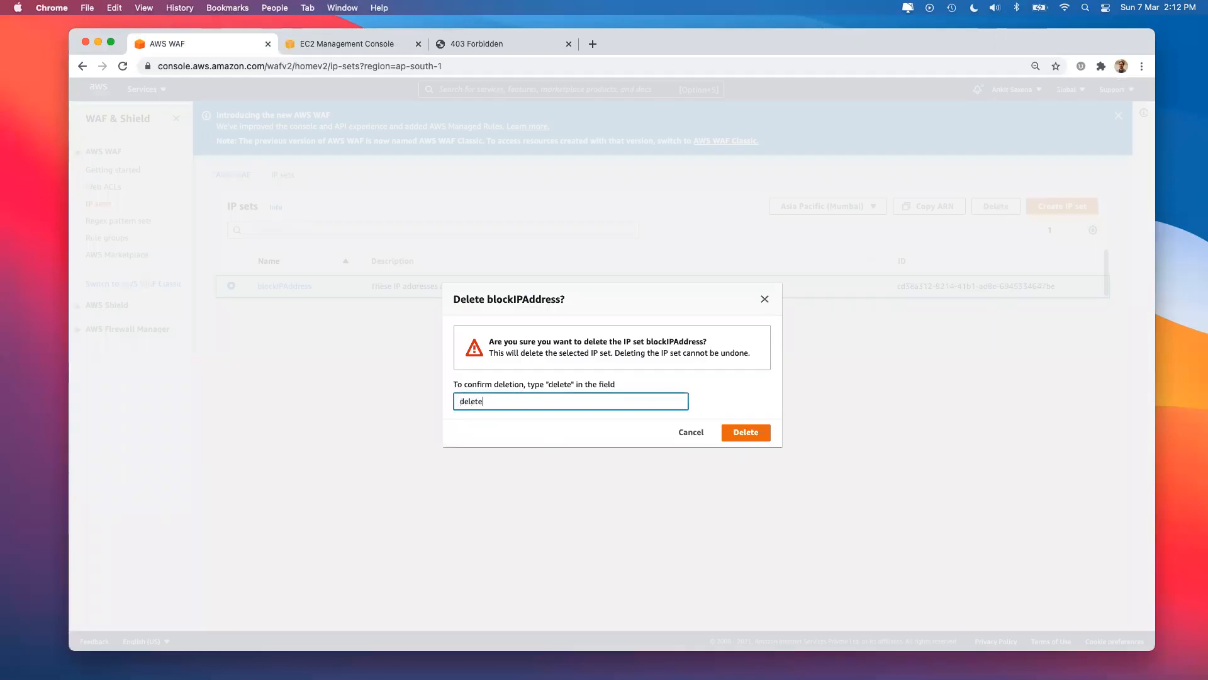
pyautogui.click(745, 431)
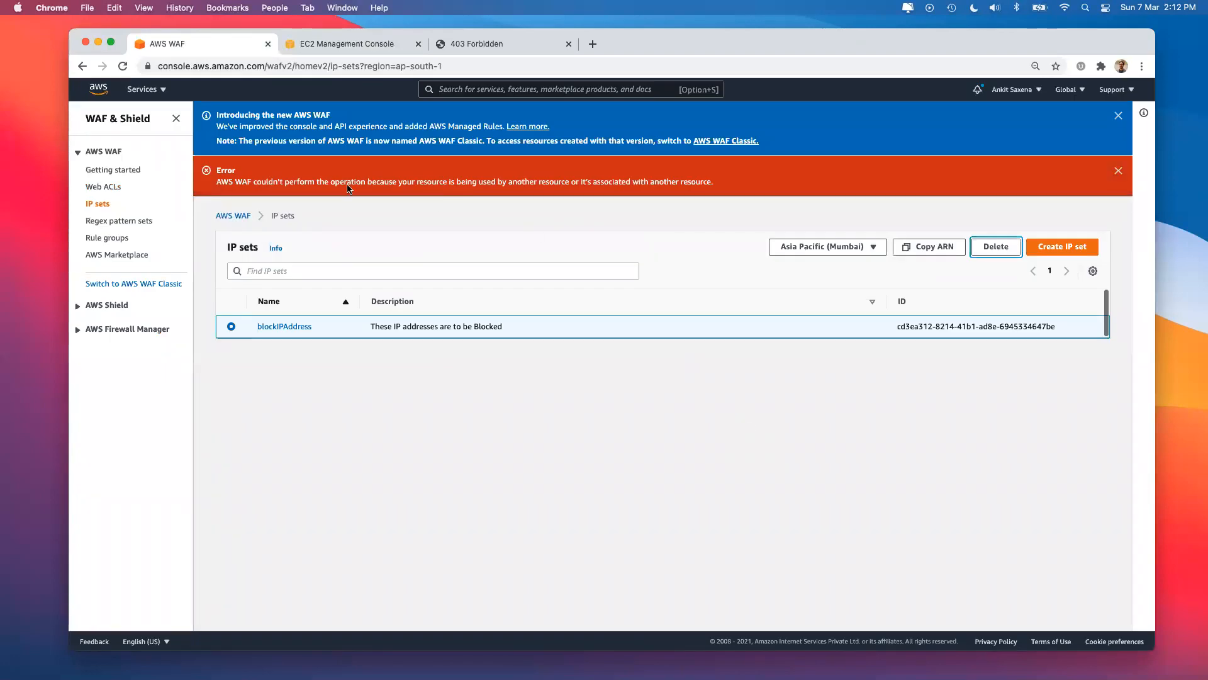
pyautogui.tripleClick(512, 179)
pyautogui.click(512, 178)
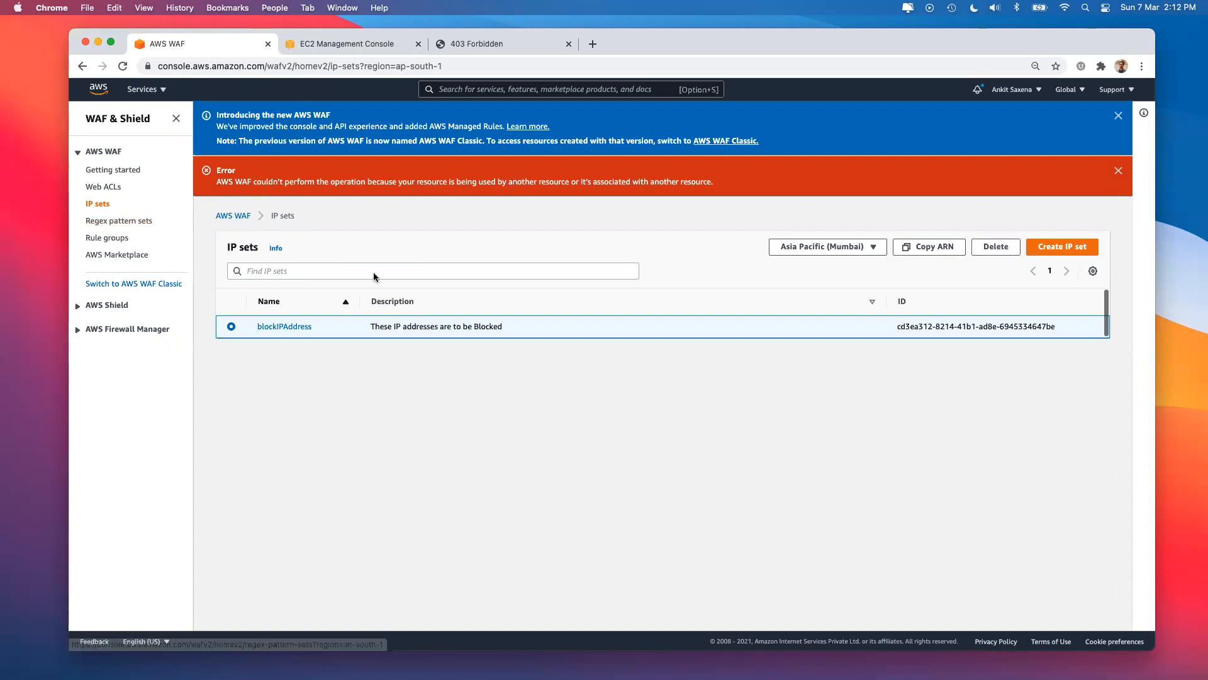
# Try to delete the blockTraffic web ACL, confirming the deletion with "delete"
pyautogui.click(102, 188)
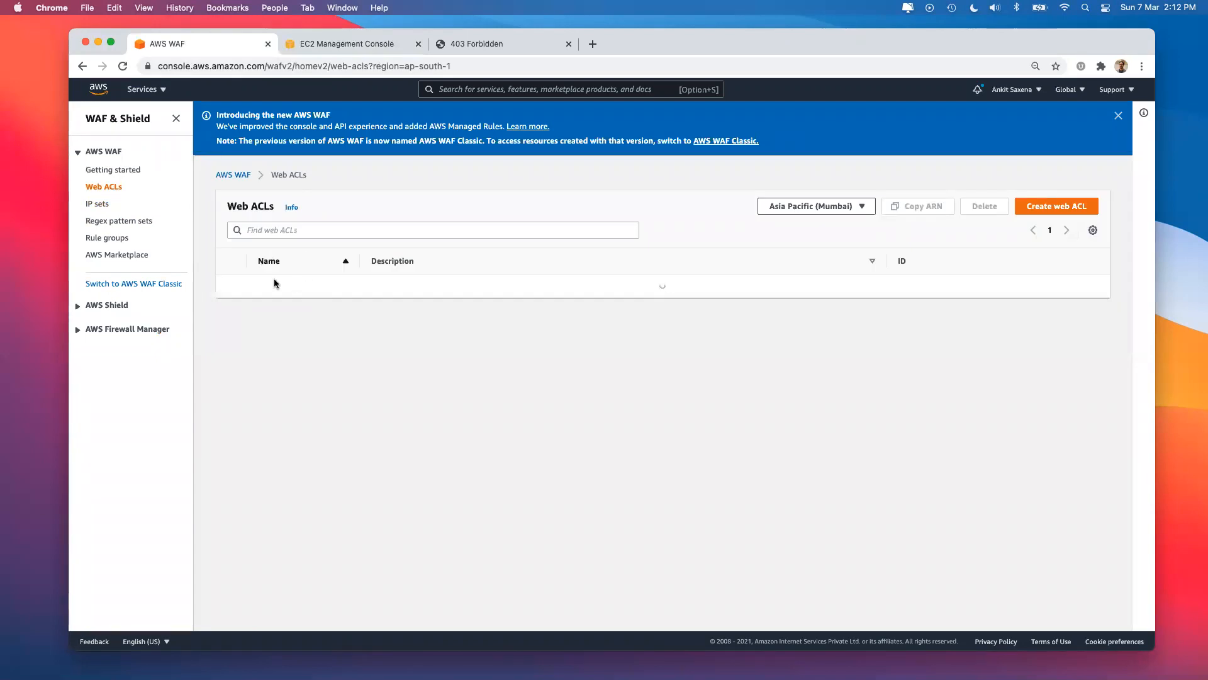
pyautogui.click(232, 284)
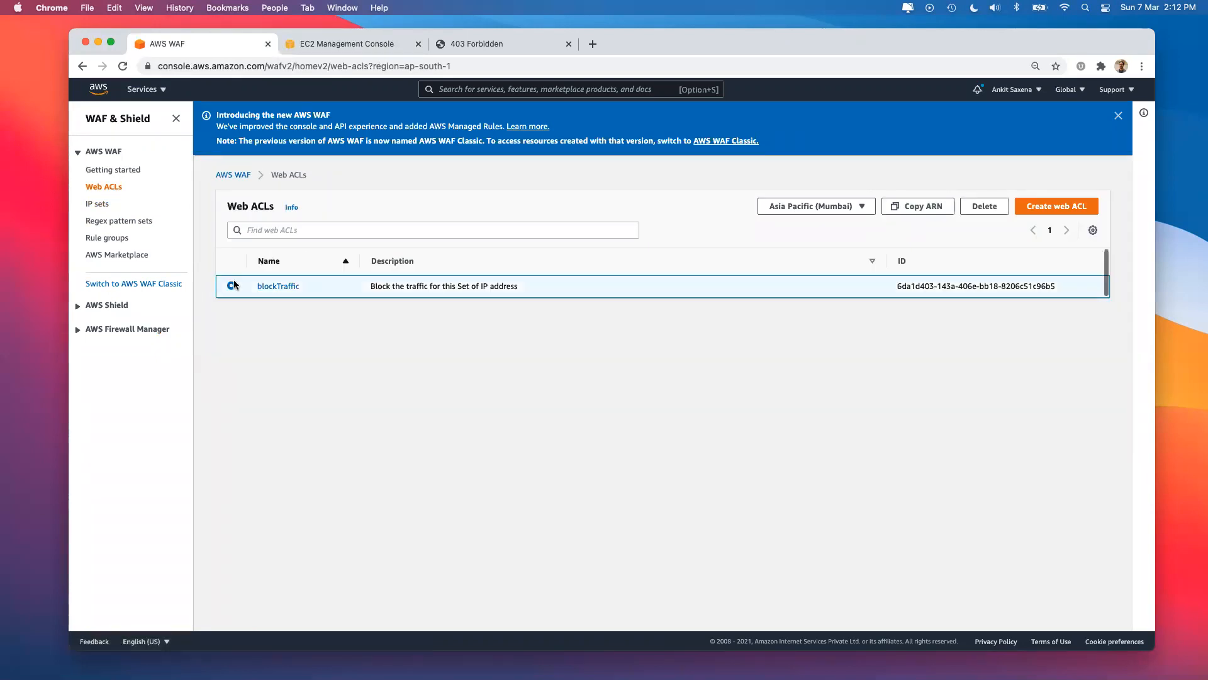
pyautogui.click(985, 206)
pyautogui.click(558, 407)
pyautogui.write('delete')
pyautogui.click(744, 438)
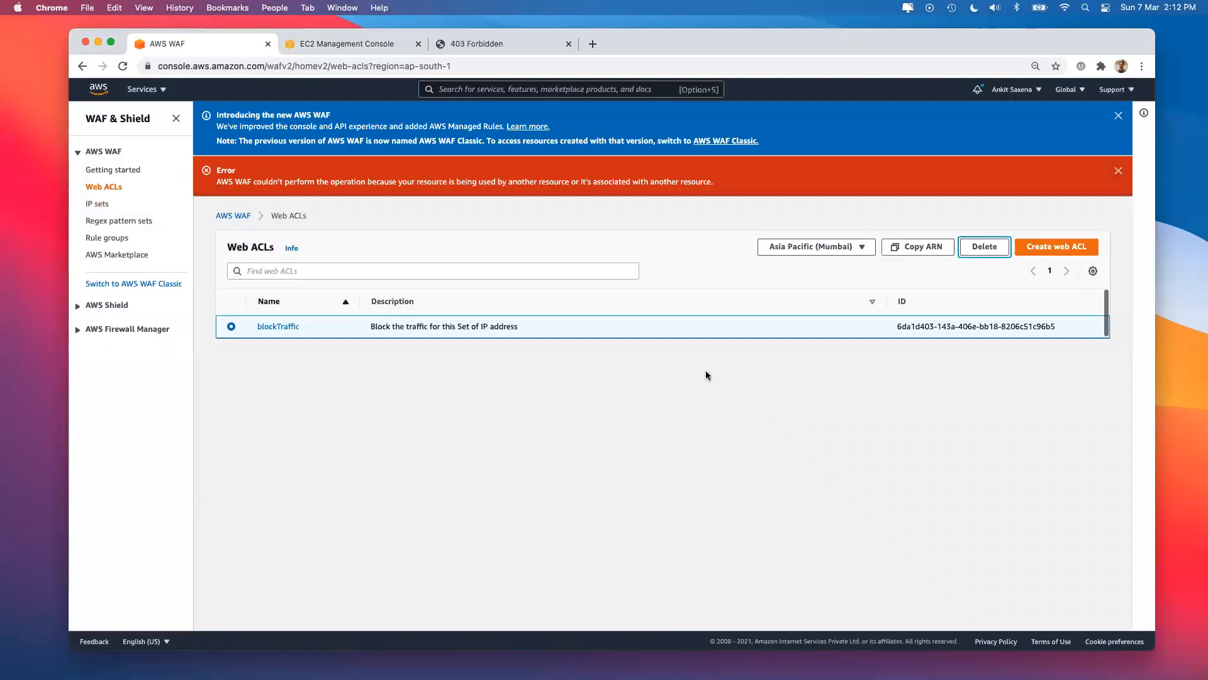
# Open the blockTraffic web ACL and examine the actions and times of its sampled requests
pyautogui.click(281, 327)
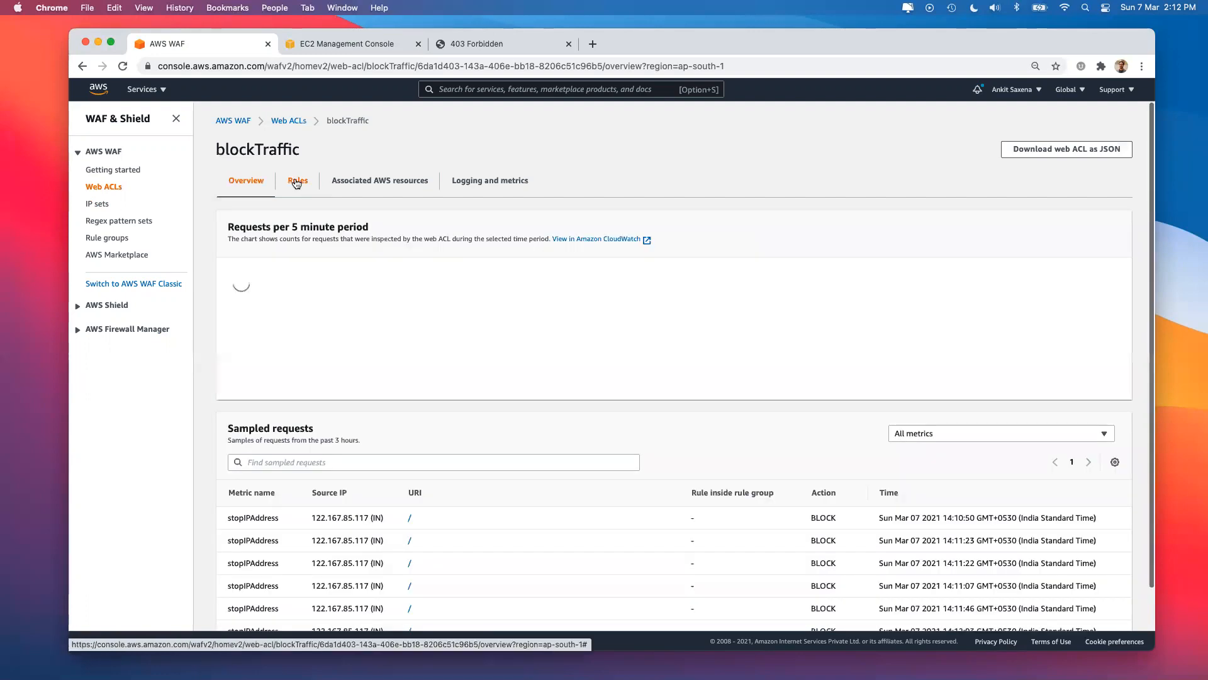
pyautogui.scroll(-2, 386, 435)
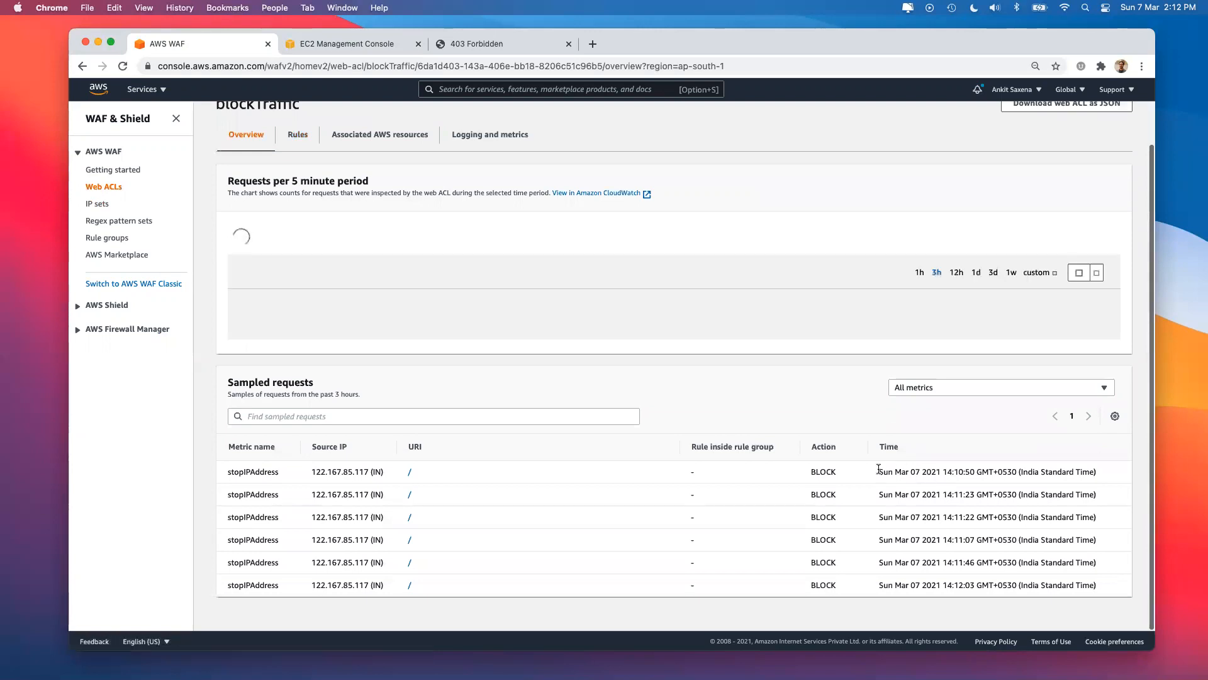
pyautogui.scroll(-5, 824, 556)
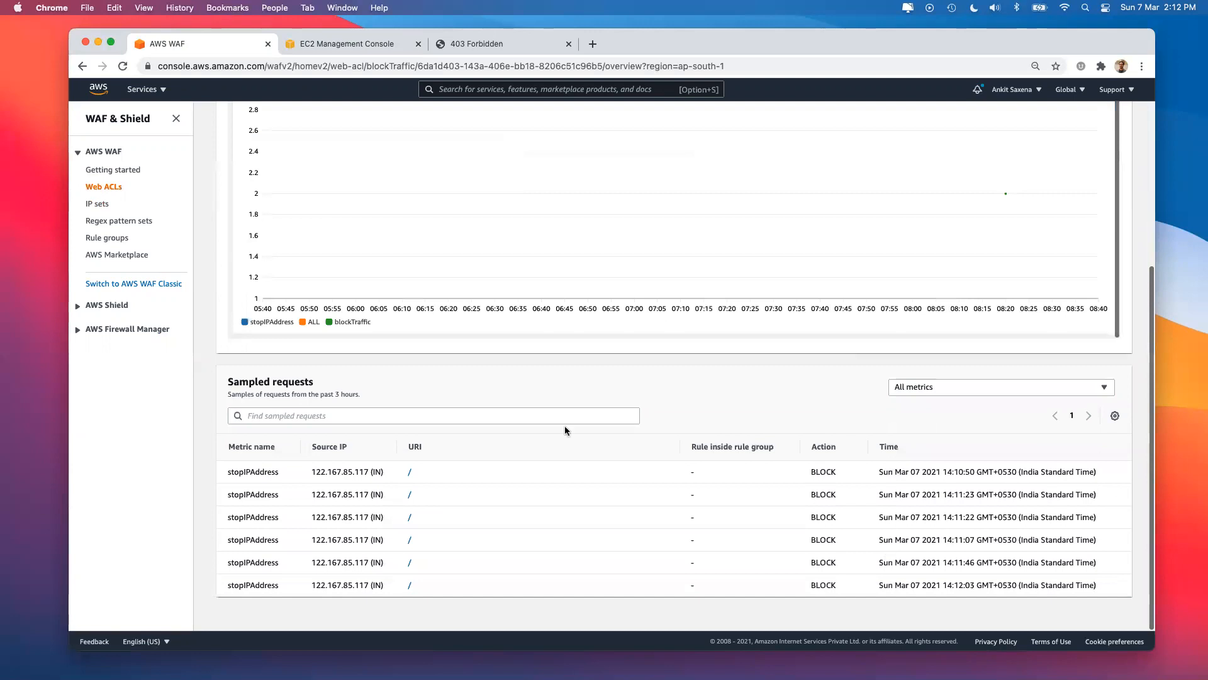
pyautogui.moveTo(943, 471); pyautogui.dragTo(972, 469)
# Reload the alb-website page, then refresh the blockTraffic overview and inspect its sampled requests and request chart
pyautogui.click(526, 49)
pyautogui.click(122, 66)
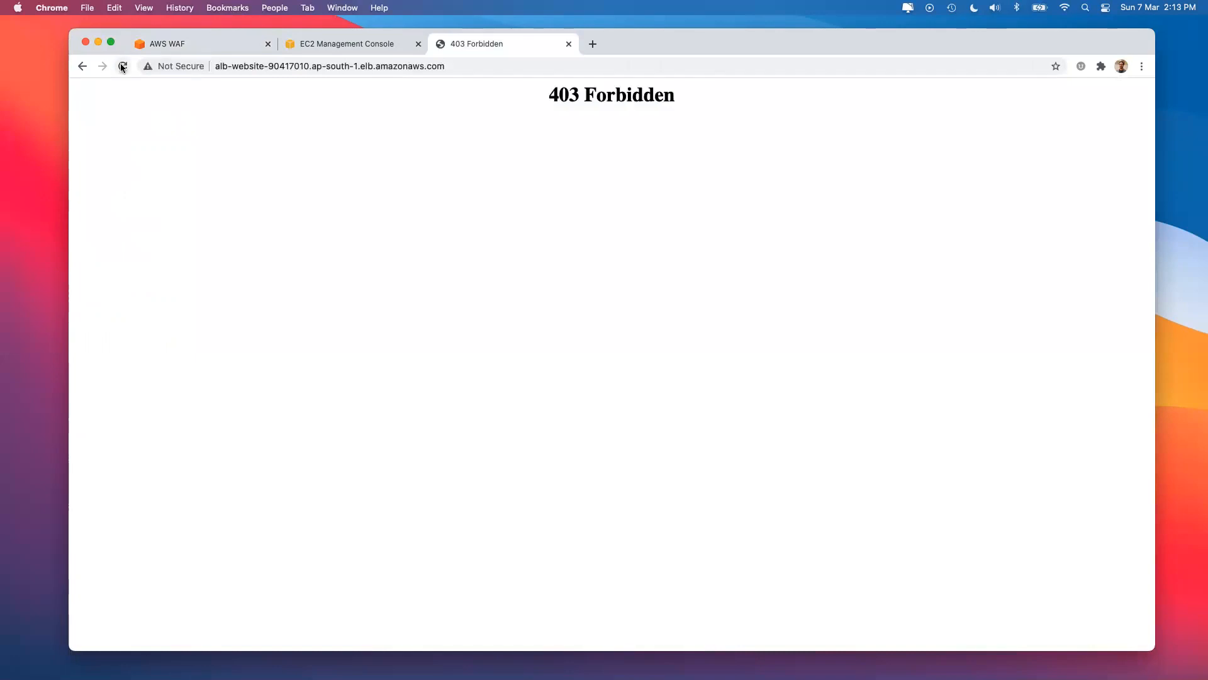
pyautogui.click(196, 43)
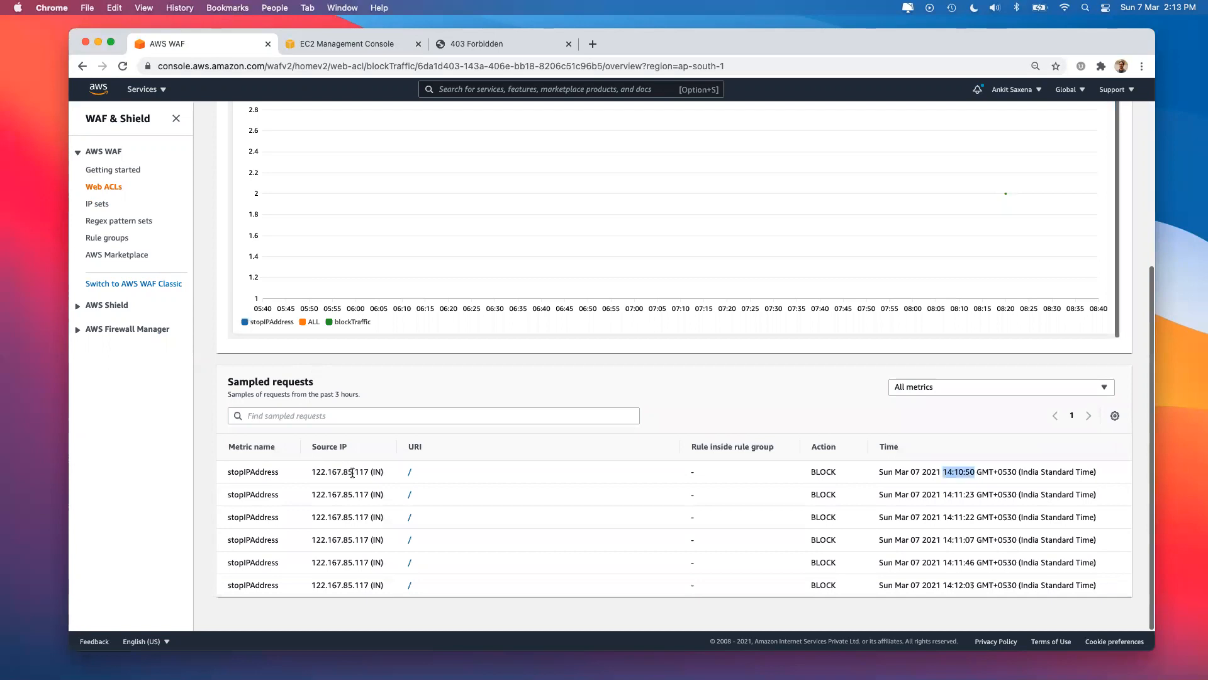
pyautogui.press('super+r')
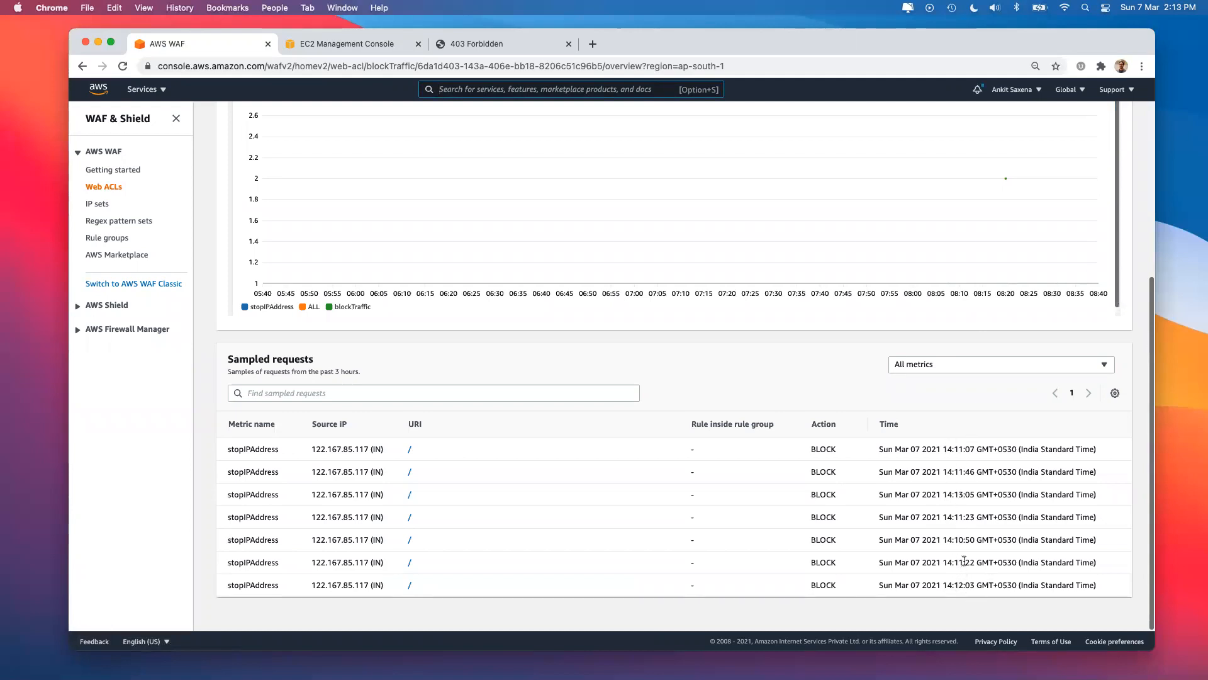
pyautogui.scroll(5, 847, 467)
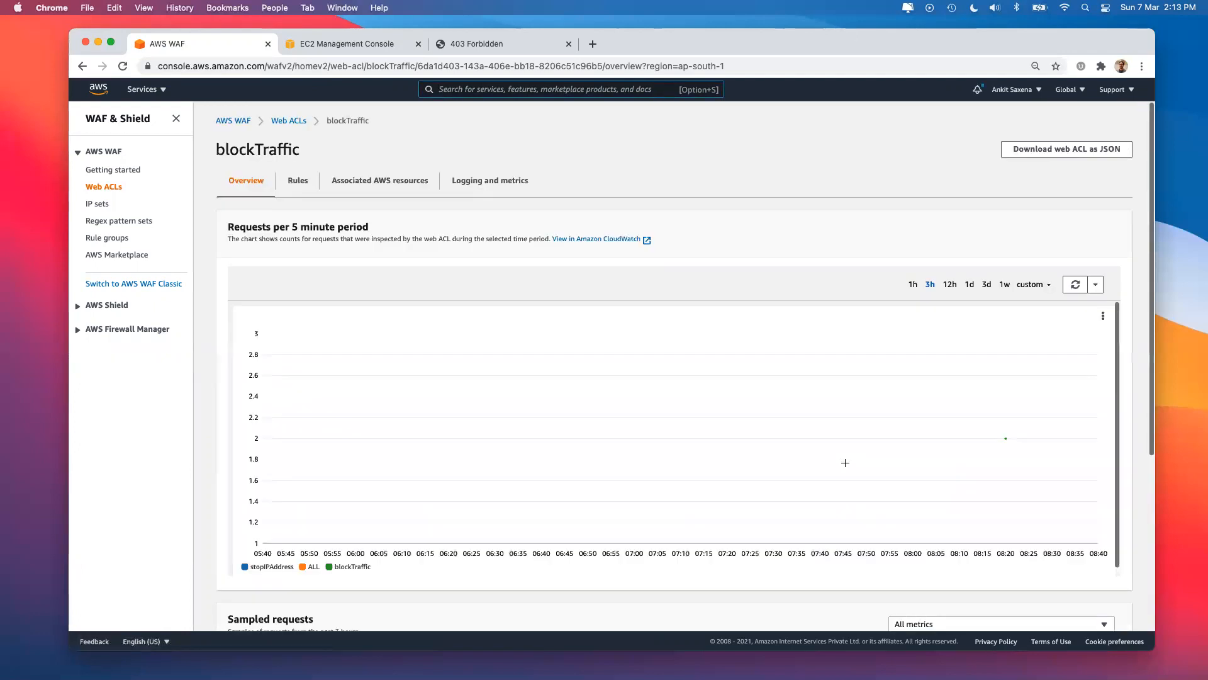
pyautogui.moveTo(1005, 438)
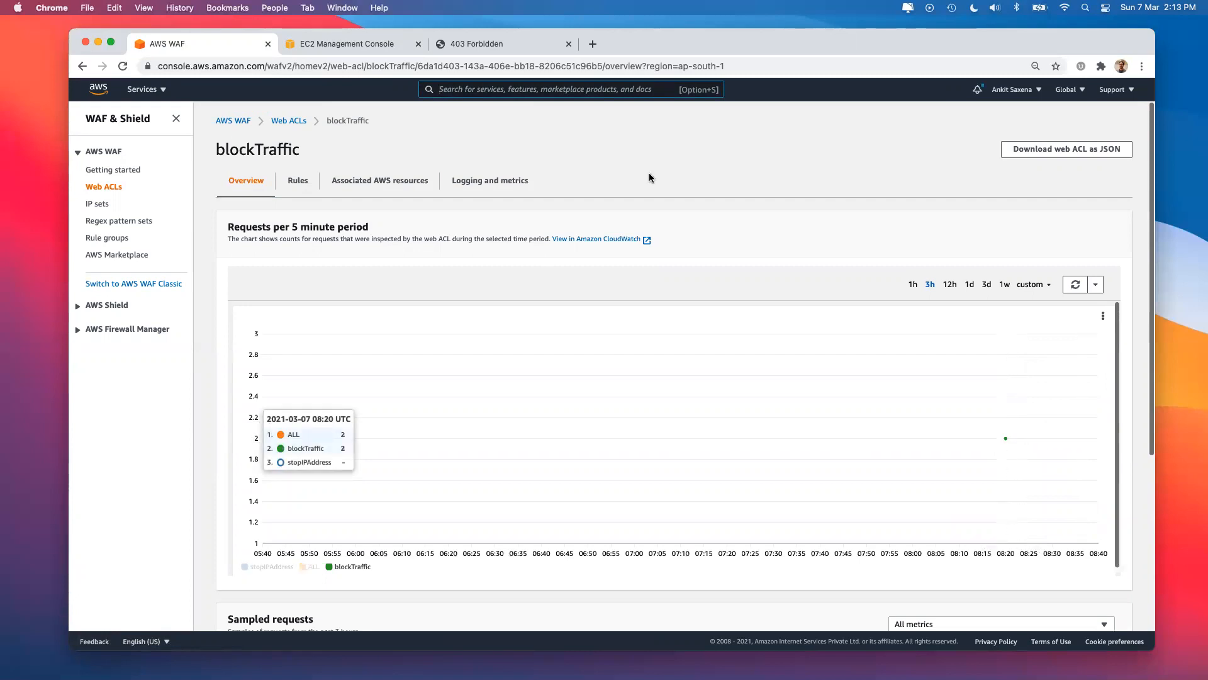
# Delete the stopIPAddress rule from the blockTraffic web ACL, confirming with "delete"
pyautogui.click(309, 180)
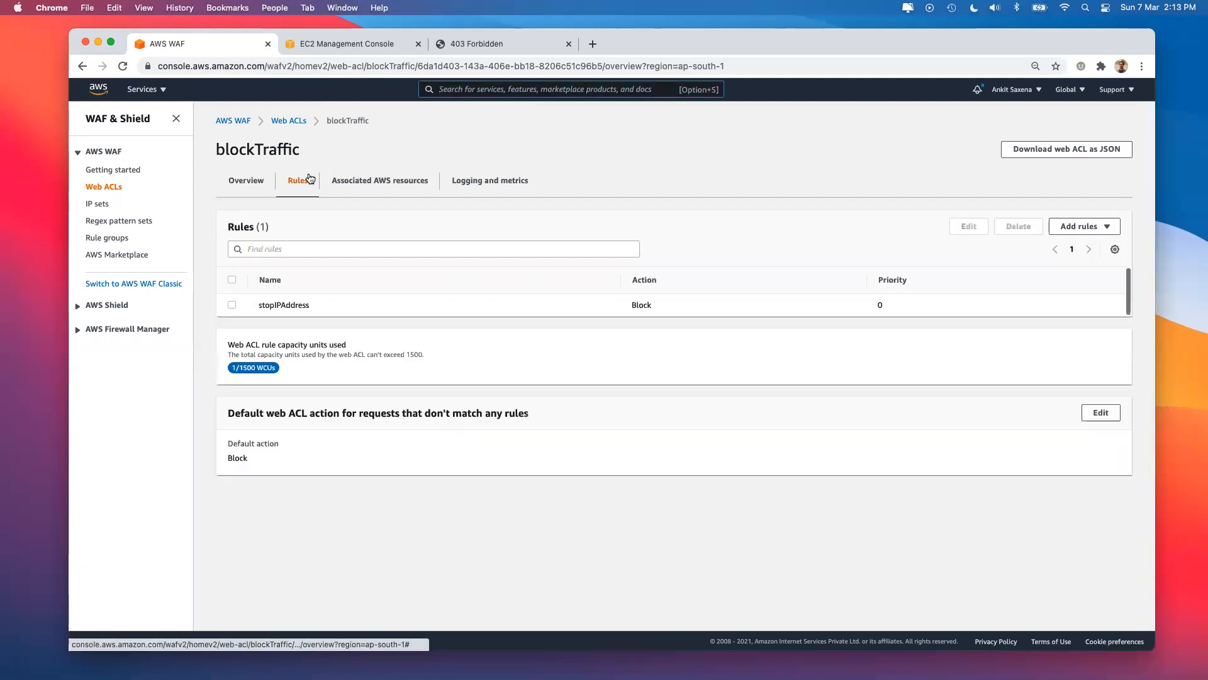
pyautogui.click(231, 304)
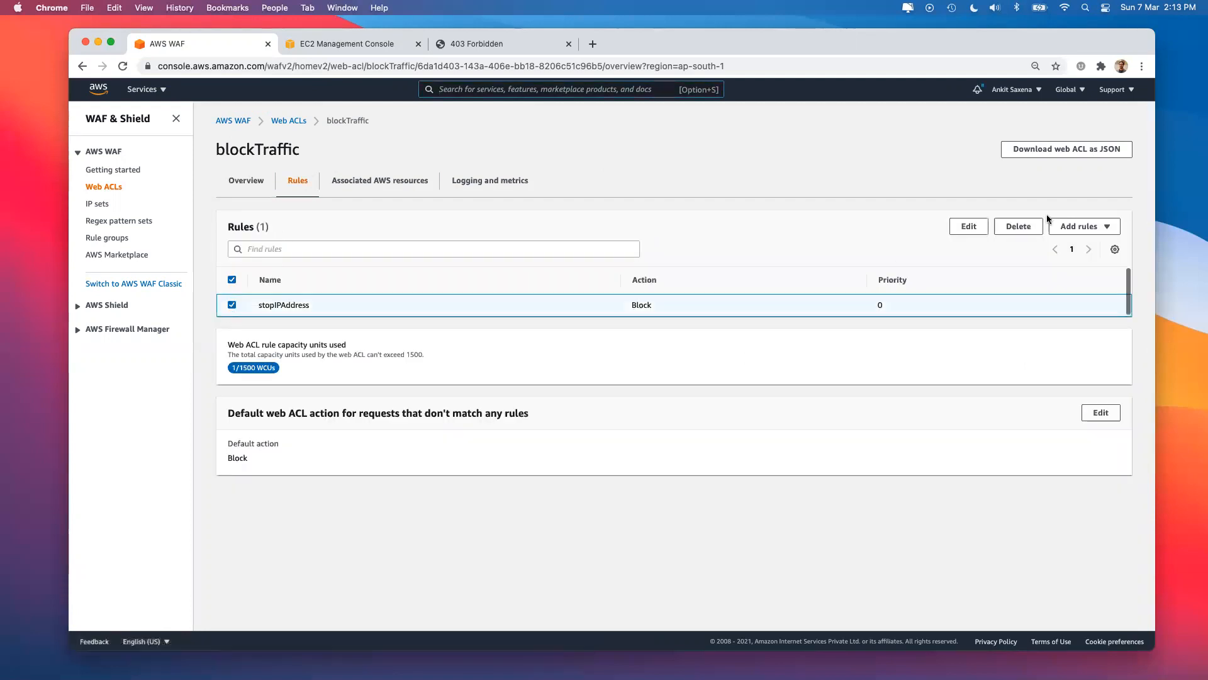
pyautogui.click(1018, 226)
pyautogui.click(562, 397)
pyautogui.write('delete')
pyautogui.click(753, 432)
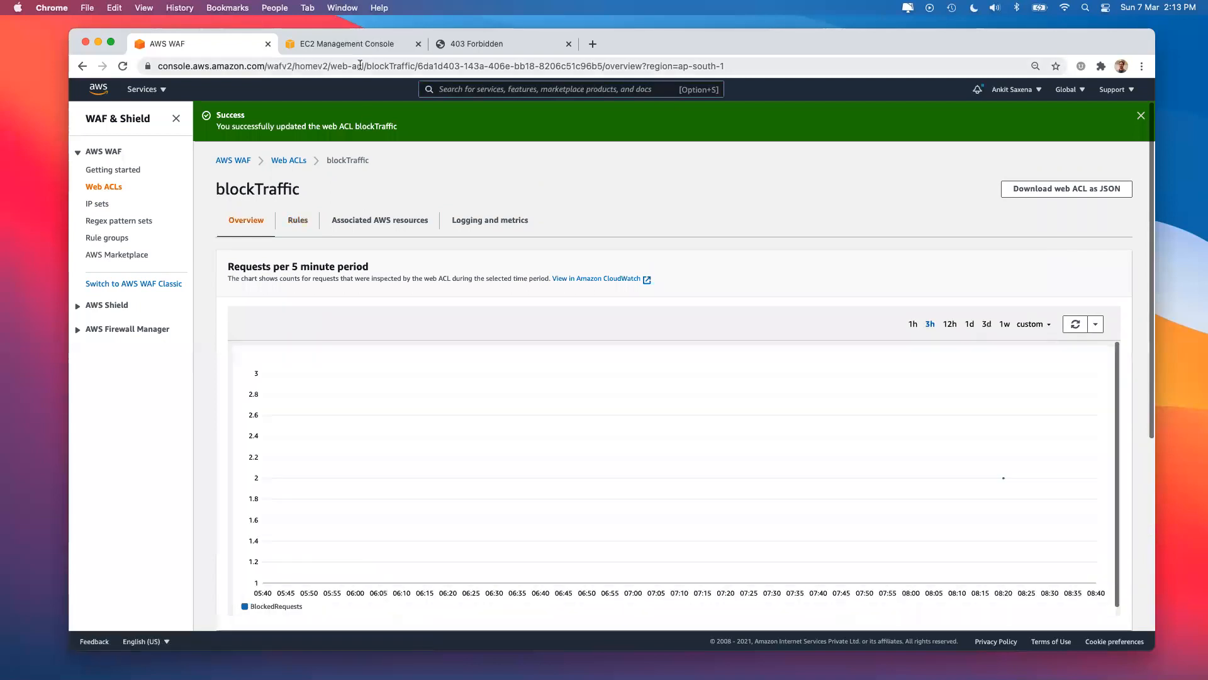
# Recheck the alb-website page, and review the sampled requests and rules list of the blockTraffic web ACL
pyautogui.click(479, 44)
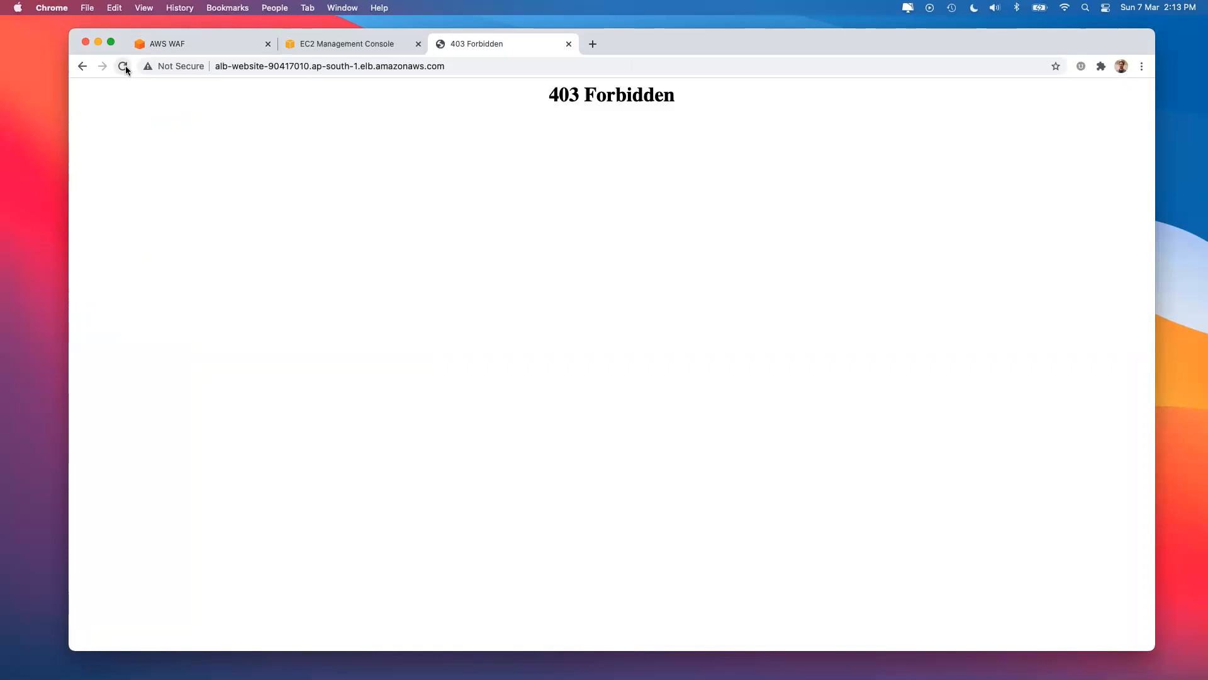
pyautogui.click(189, 43)
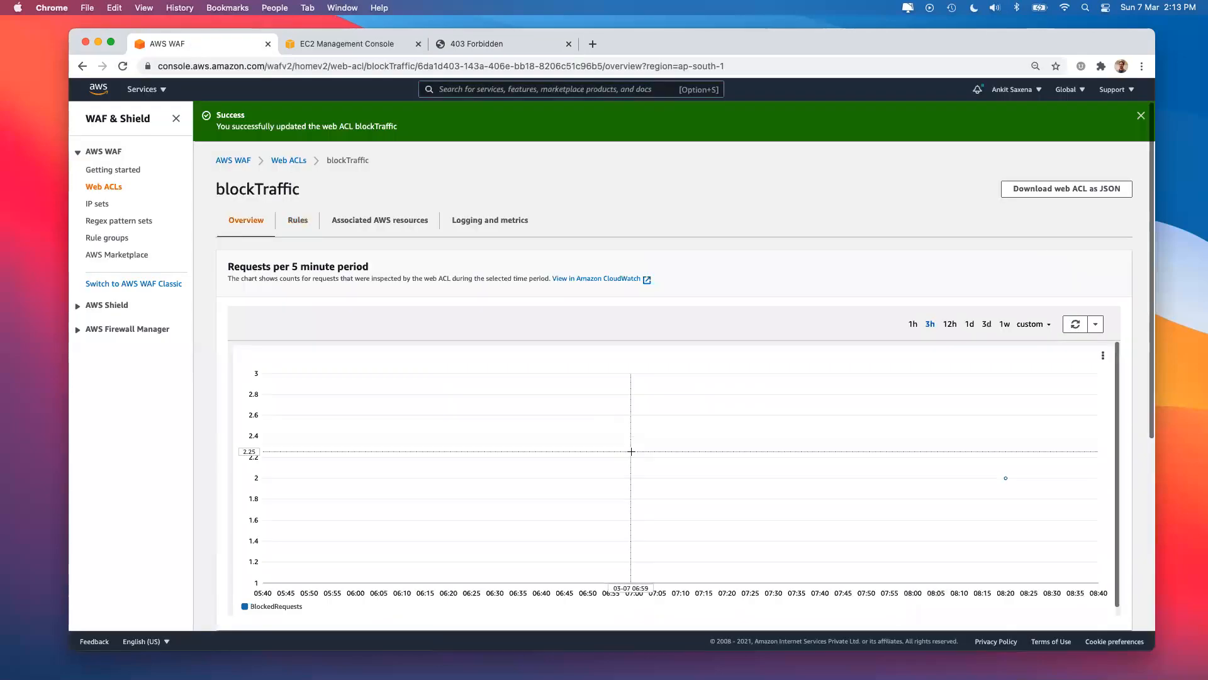
pyautogui.scroll(-5, 628, 250)
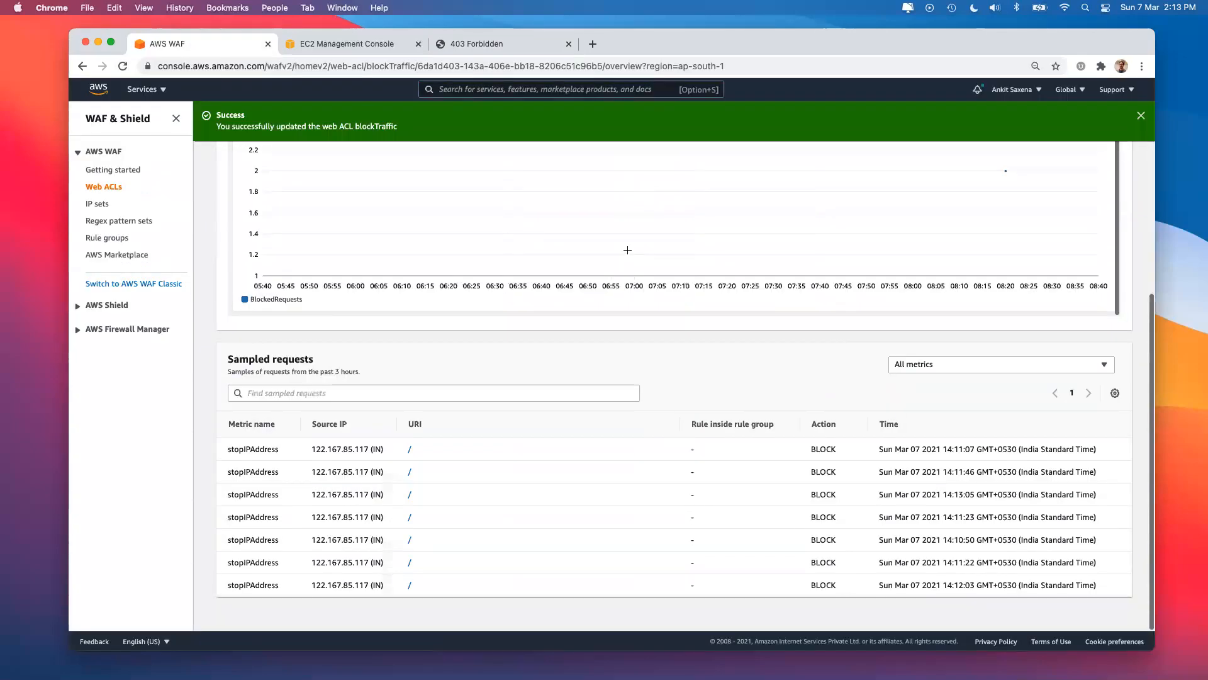
pyautogui.scroll(5, 620, 418)
pyautogui.click(297, 222)
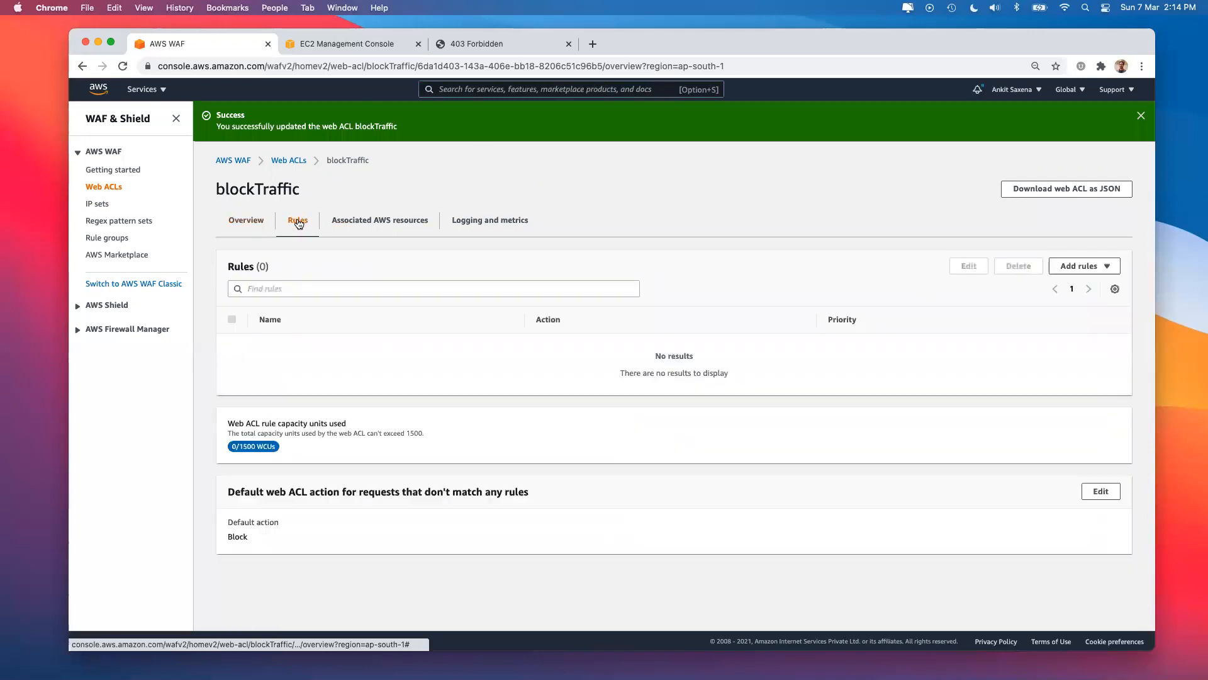
# Disassociate the alb-website load balancer from the blockTraffic web ACL, confirming with "remove"
pyautogui.click(376, 225)
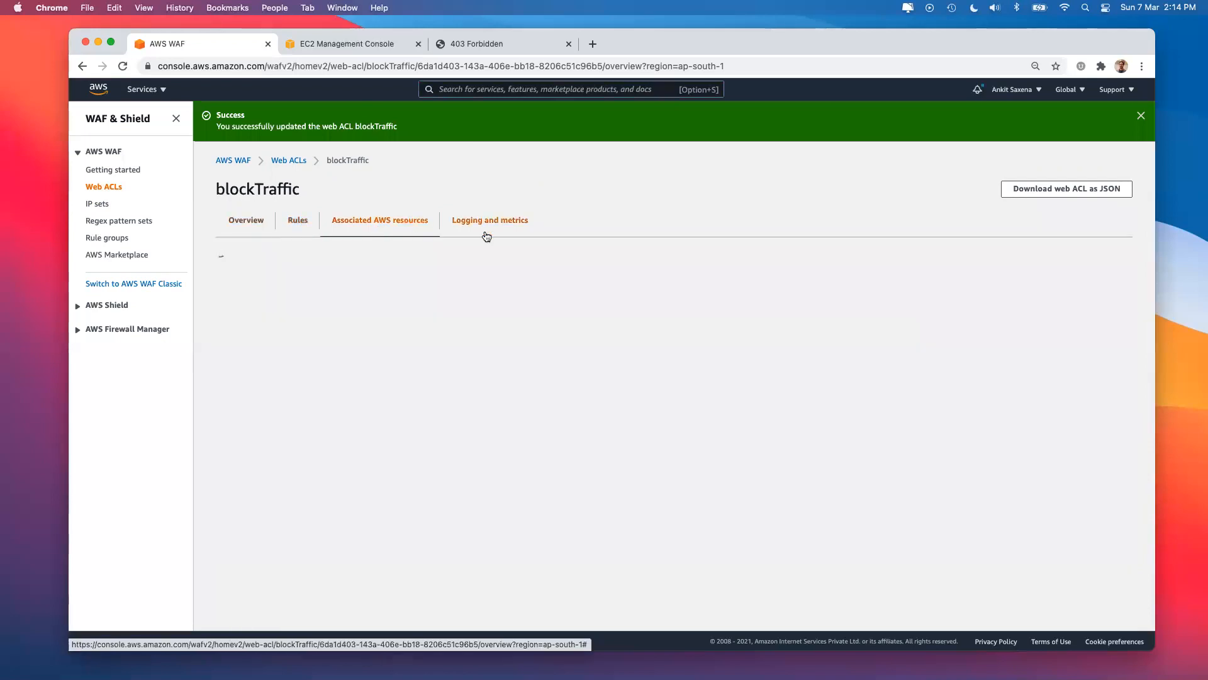
pyautogui.click(262, 343)
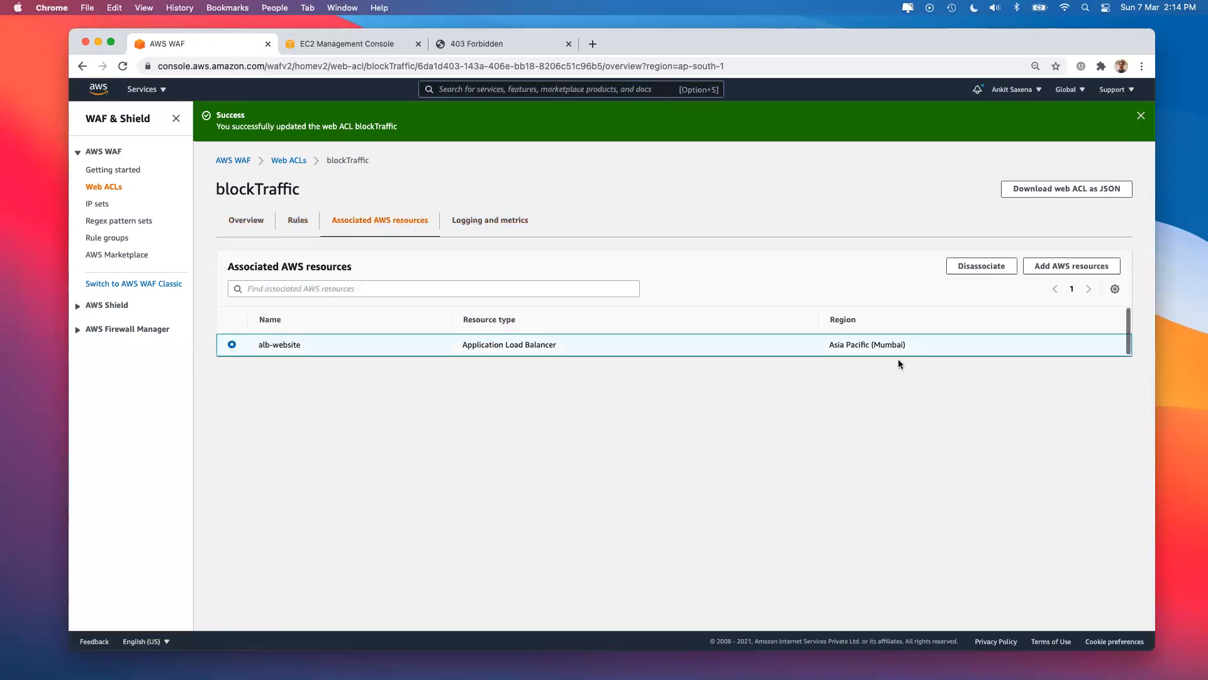
pyautogui.click(1011, 267)
pyautogui.click(596, 402)
pyautogui.write('remove')
pyautogui.click(751, 432)
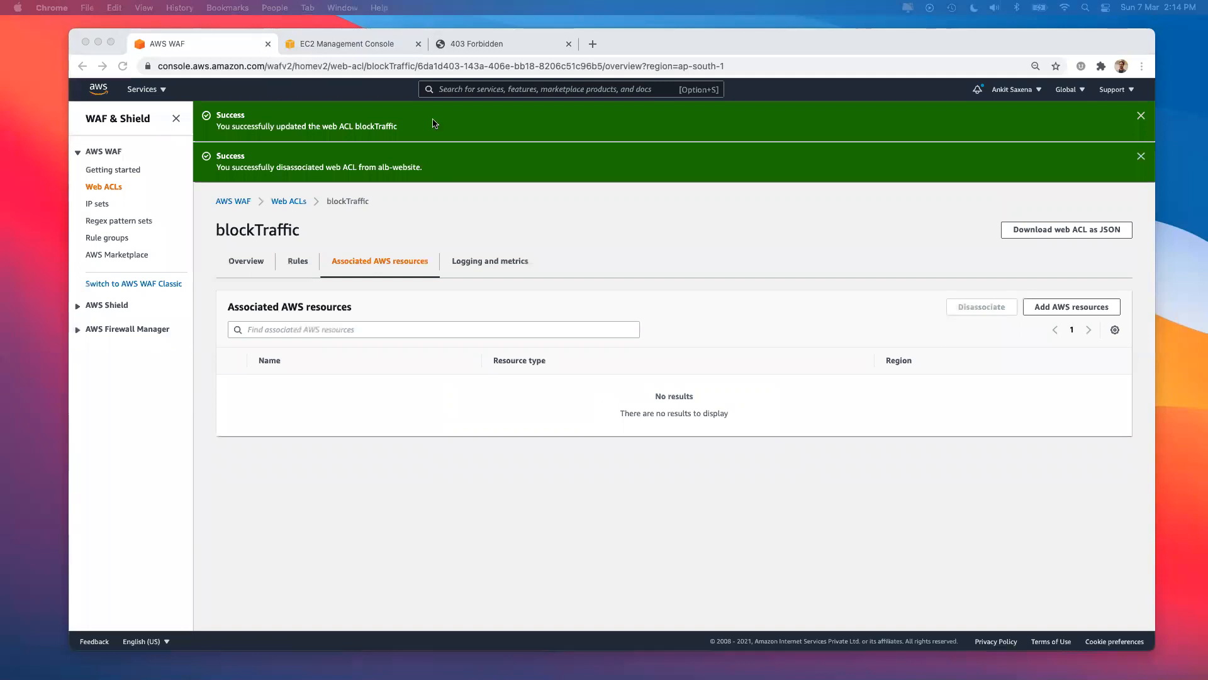
# Reload the alb-website page to test access without the web ACL, and return to the AWS WAF console
pyautogui.click(466, 45)
pyautogui.click(120, 66)
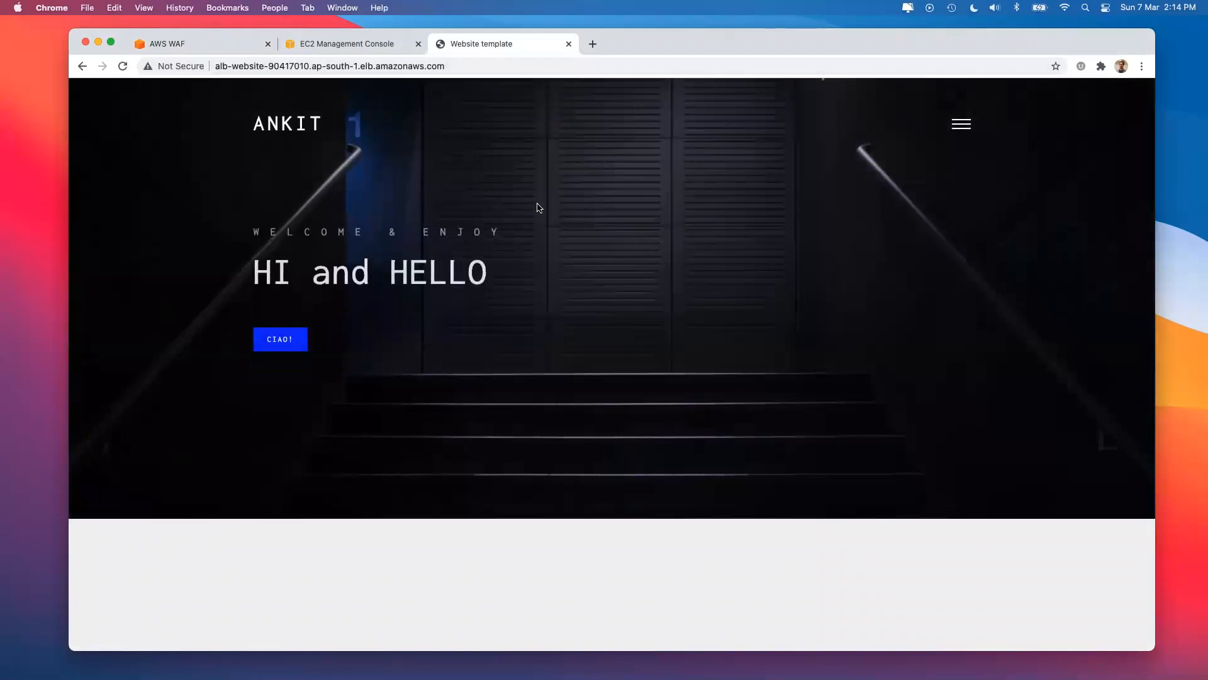
pyautogui.click(233, 43)
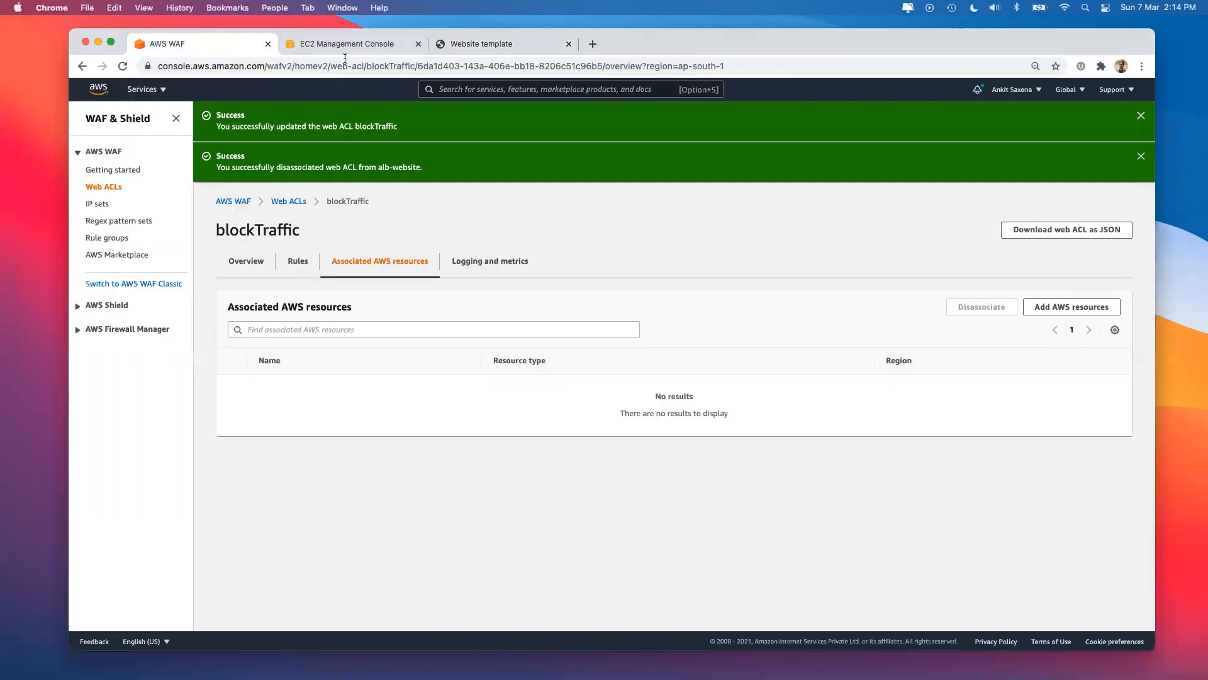
# Delete the blockIPAddress IP set in the Asia Pacific (Mumbai) region, confirming with "delete"
pyautogui.click(467, 261)
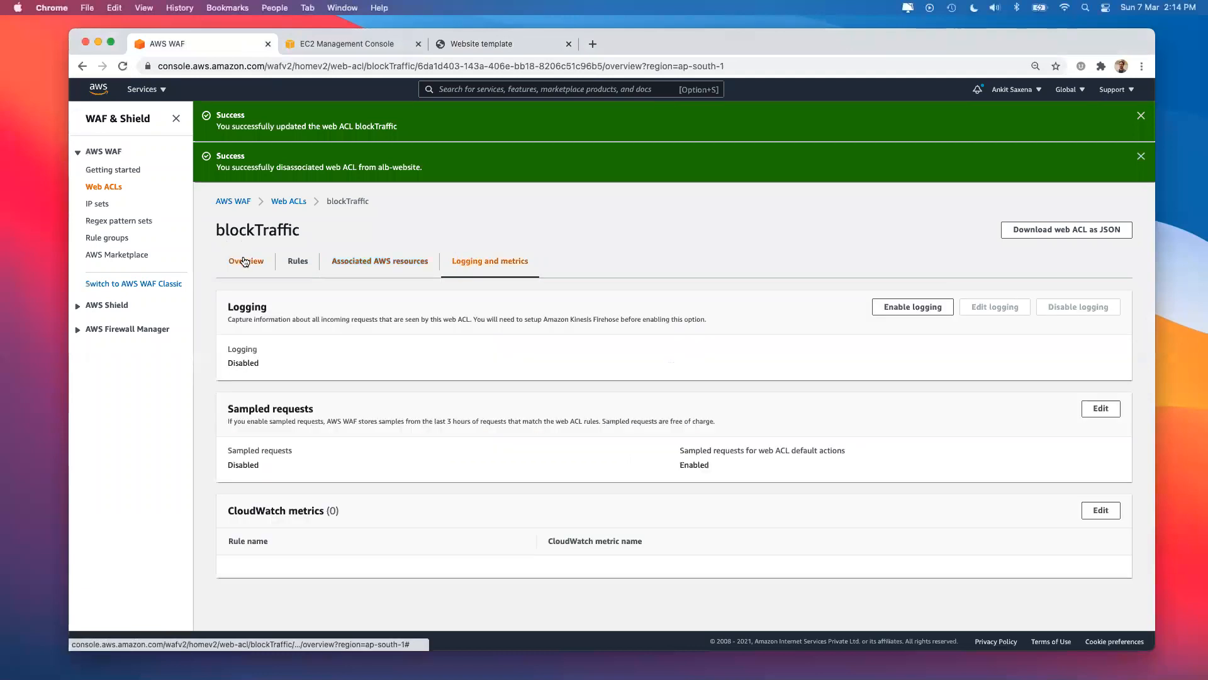
pyautogui.click(244, 261)
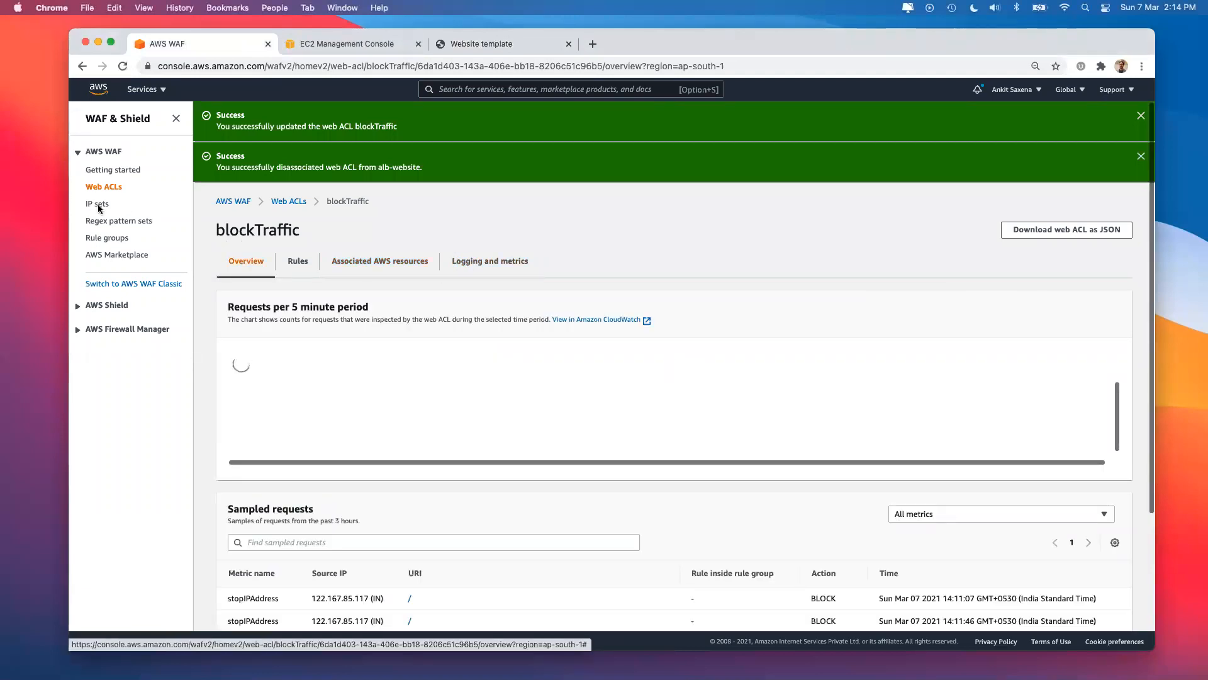
pyautogui.click(98, 206)
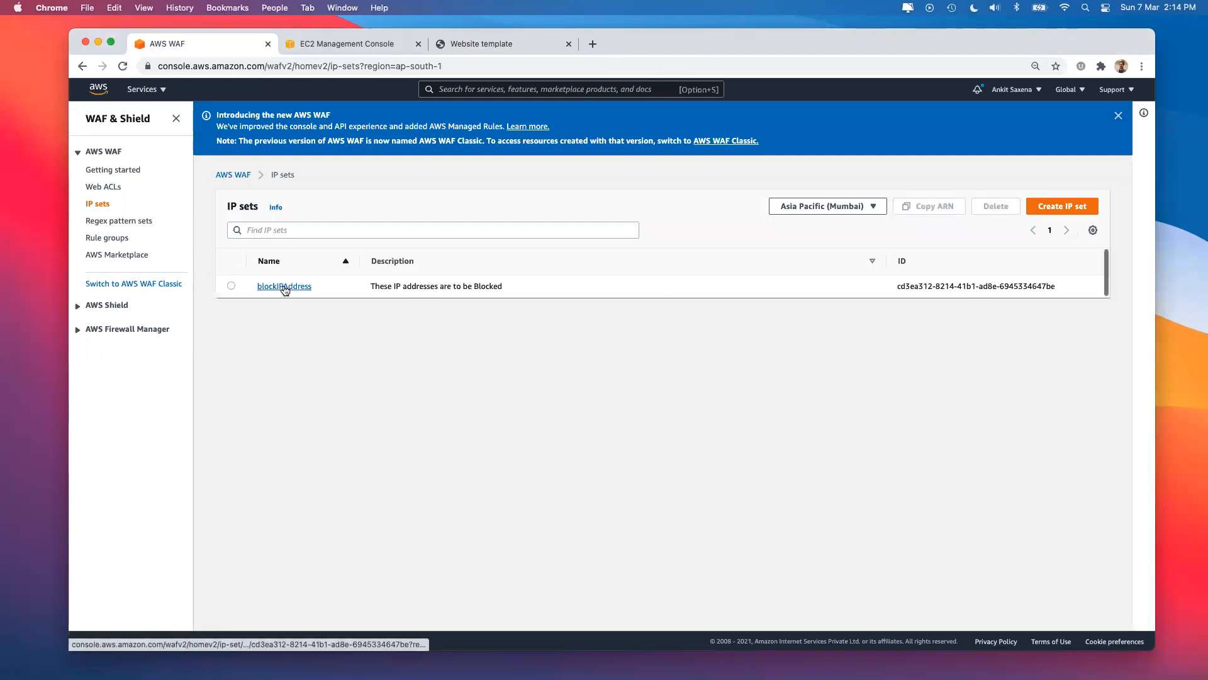
pyautogui.click(230, 286)
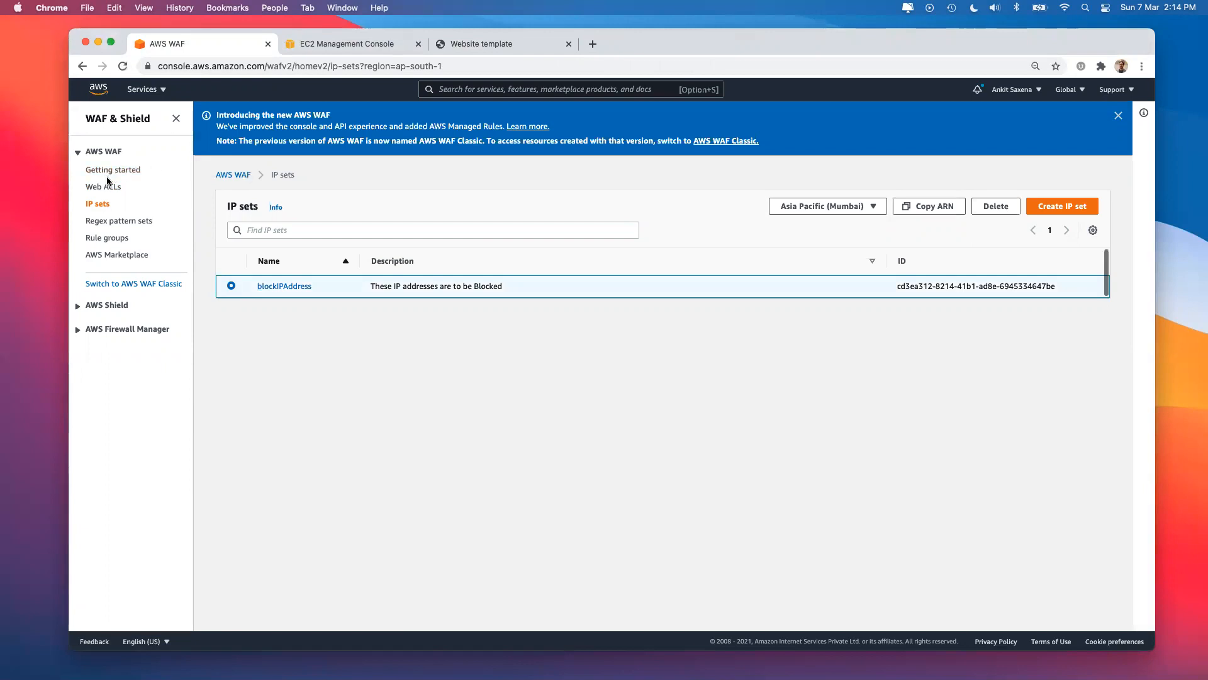
pyautogui.click(991, 211)
pyautogui.click(615, 398)
pyautogui.write('delete')
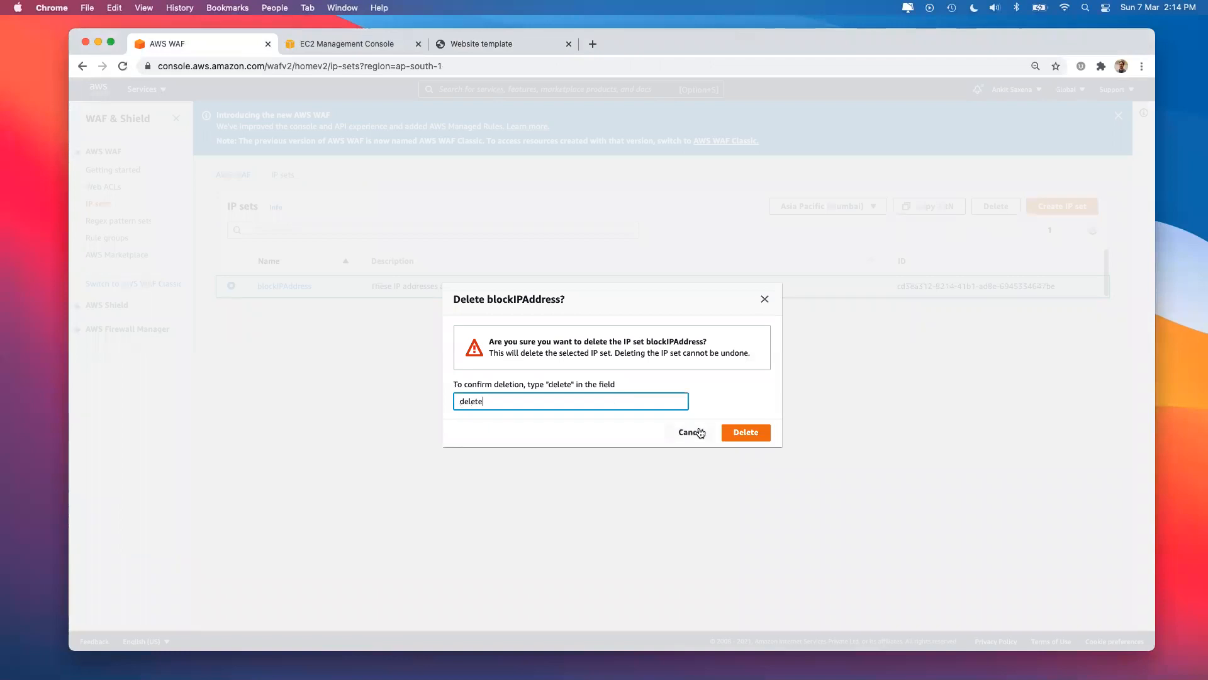
pyautogui.click(755, 433)
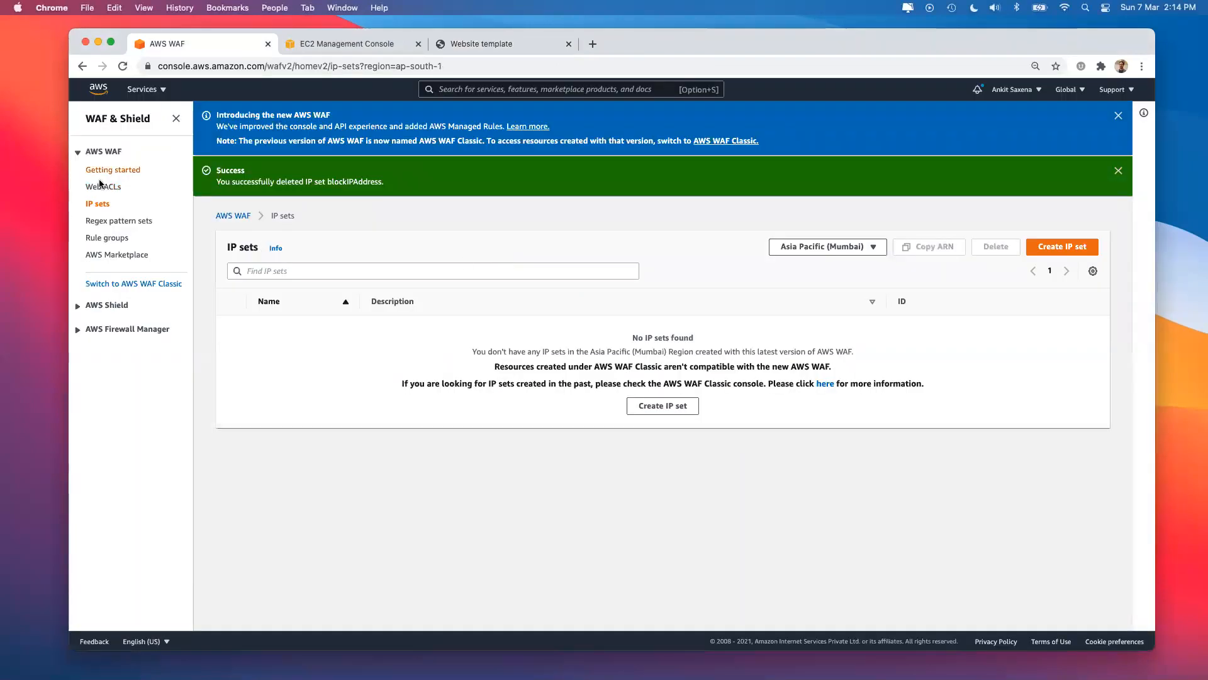
# Delete the blockTraffic web ACL, confirming with "delete", and dismiss the notification banners
pyautogui.click(101, 186)
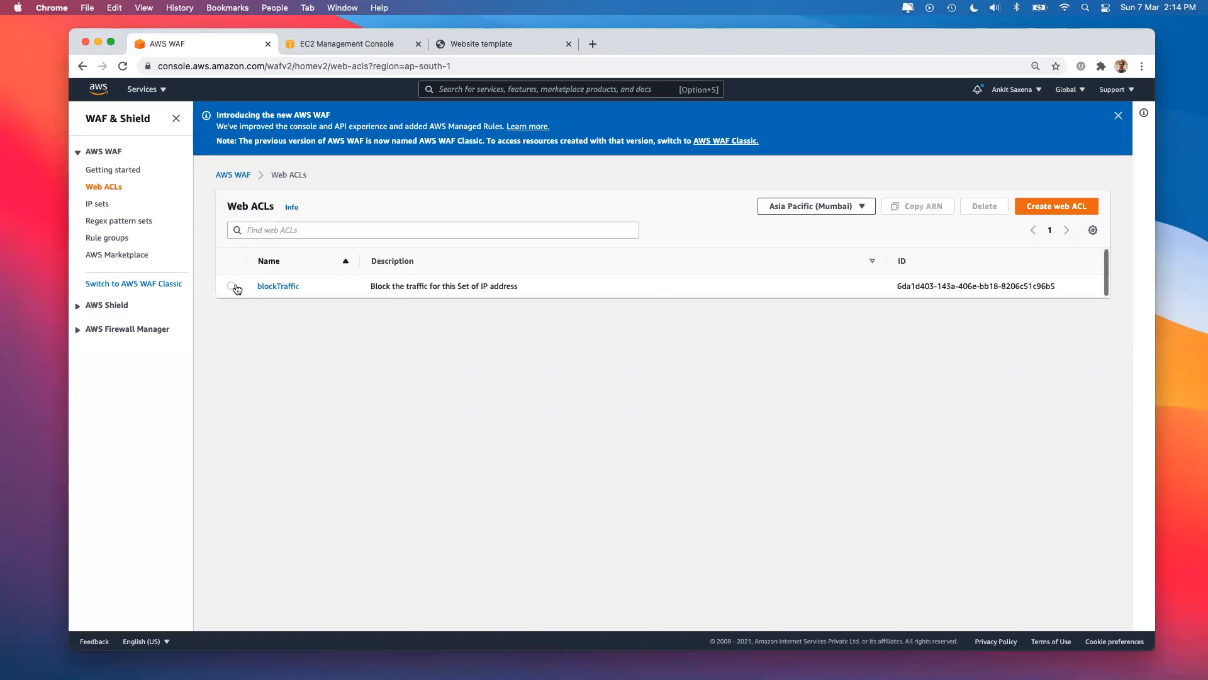
pyautogui.click(232, 287)
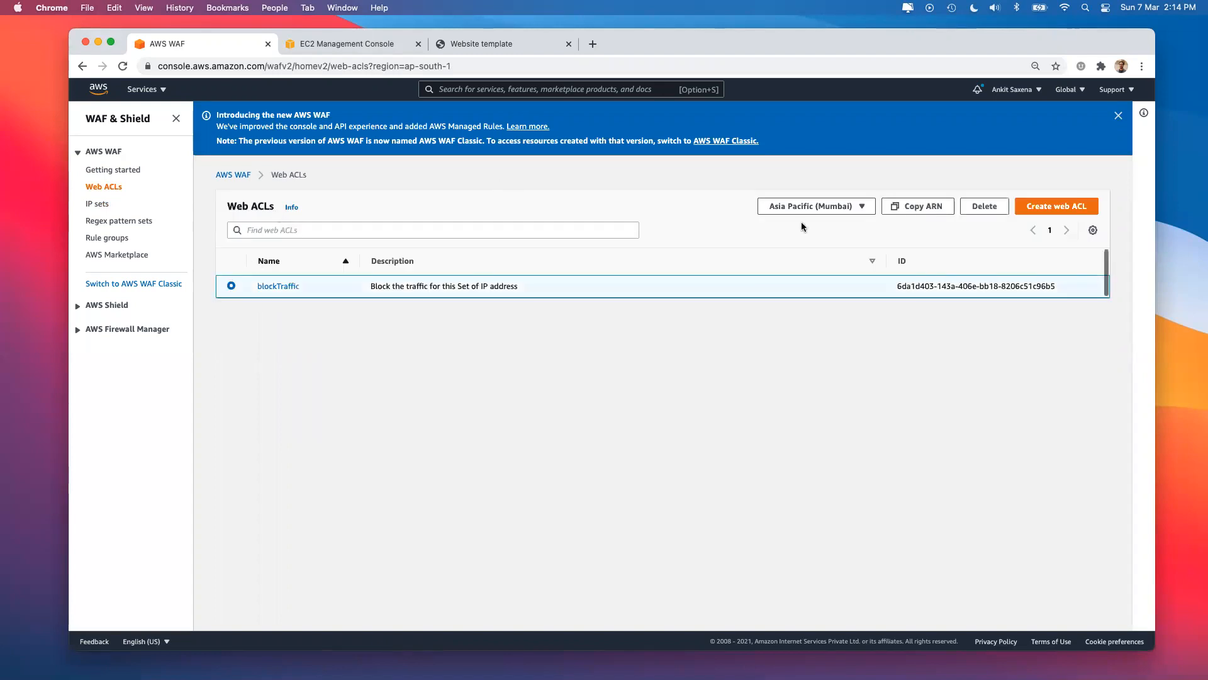
pyautogui.click(983, 206)
pyautogui.click(579, 407)
pyautogui.write('delete')
pyautogui.click(747, 436)
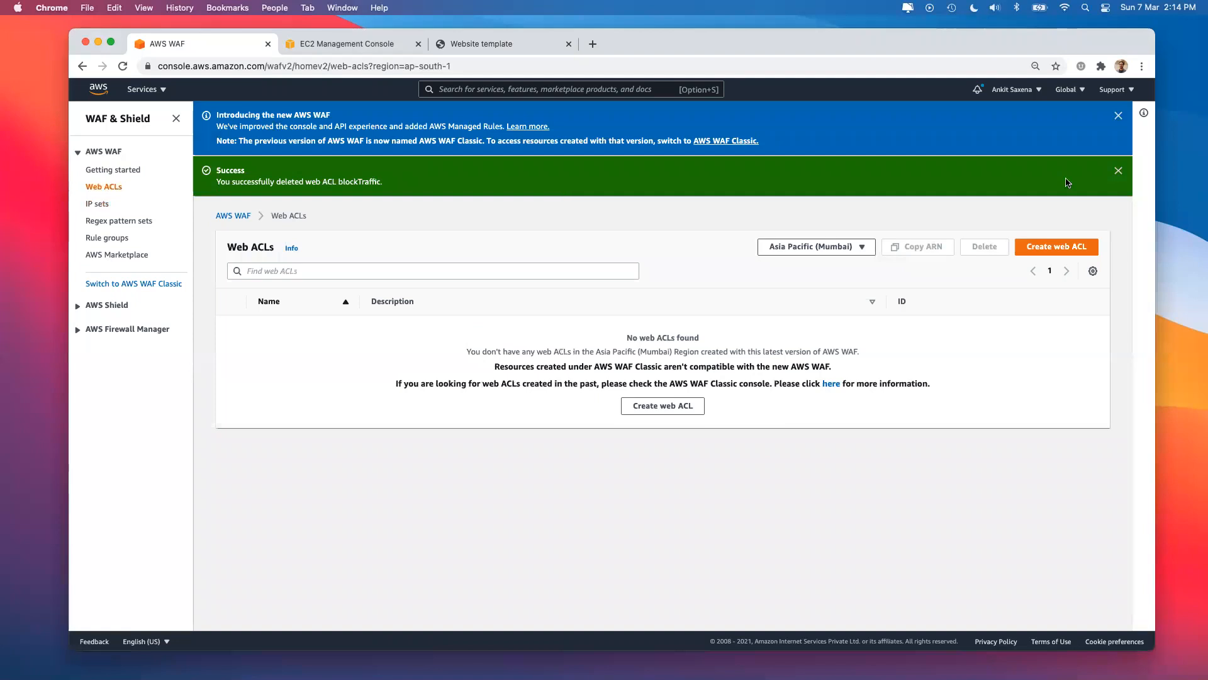
pyautogui.click(1123, 172)
pyautogui.click(1118, 115)
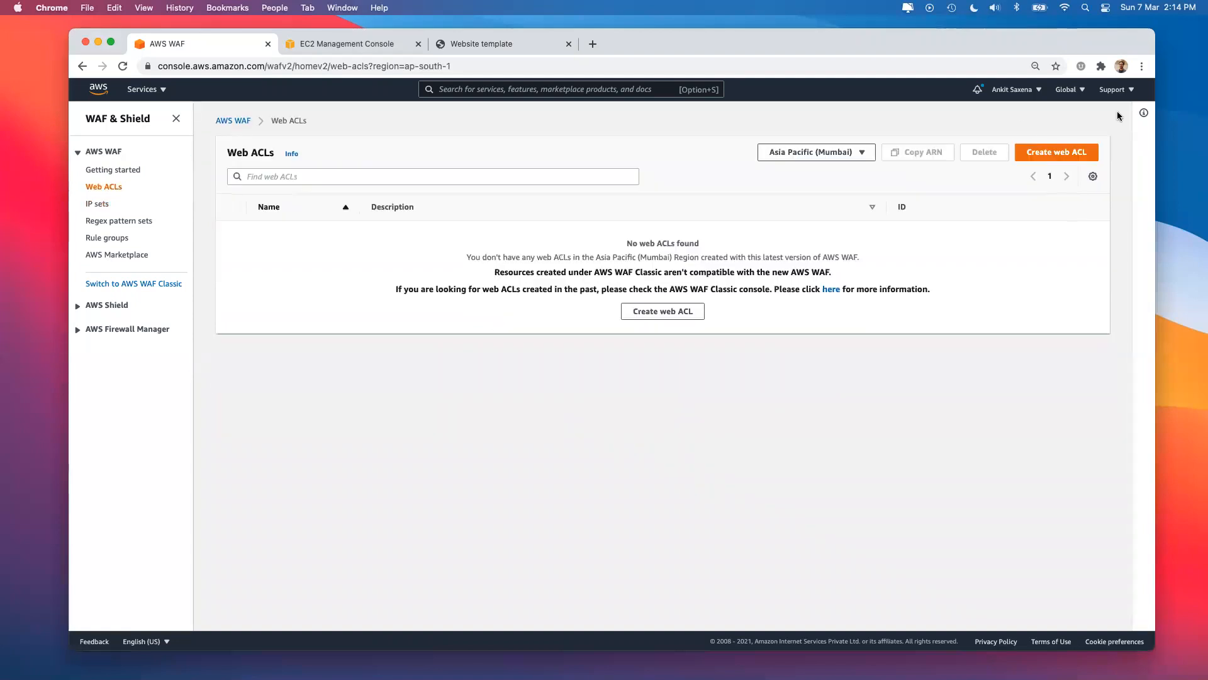
# Recheck the IP sets and web ACLs lists, and reload the alb-website page to test access
pyautogui.click(92, 204)
pyautogui.click(101, 188)
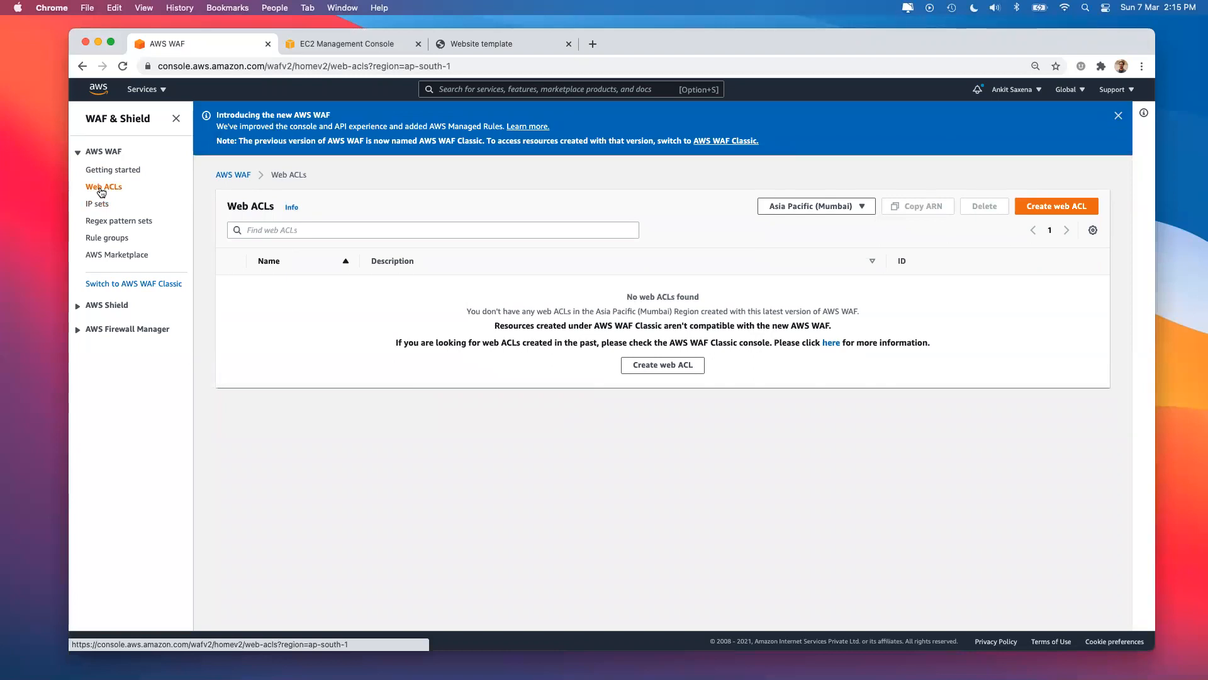
pyautogui.click(466, 45)
pyautogui.click(123, 66)
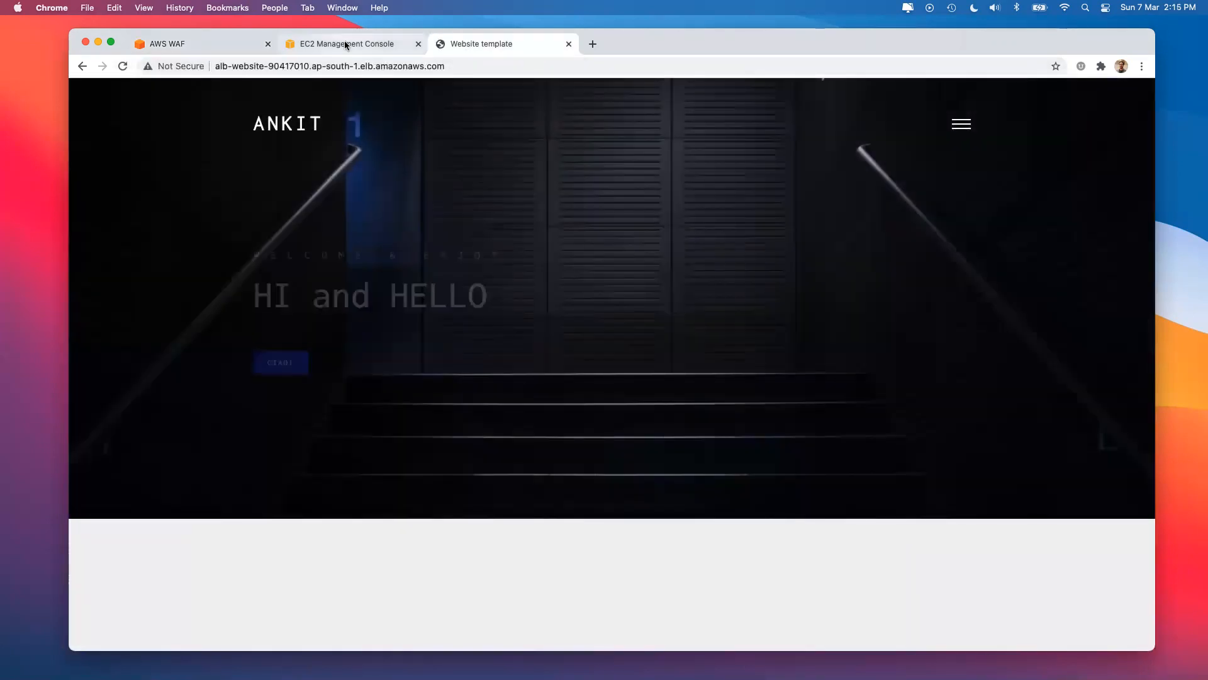
# Close the alb-website page and return to the web ACLs list in the AWS WAF console
pyautogui.click(345, 45)
pyautogui.click(519, 41)
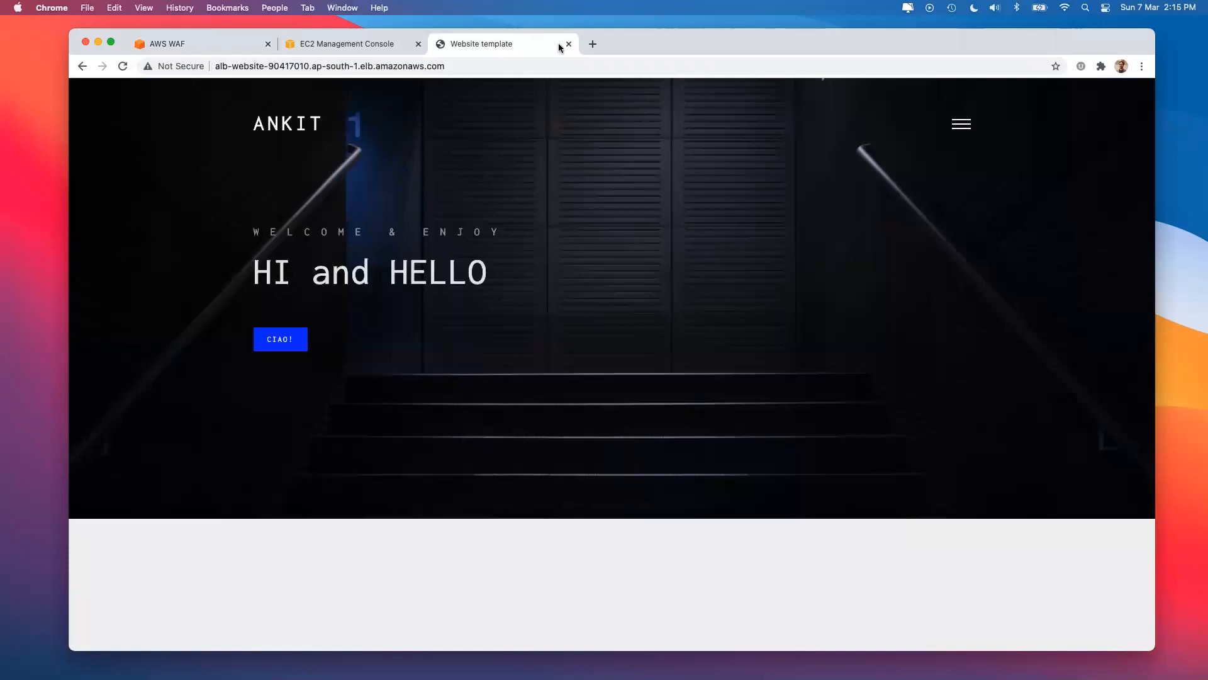
pyautogui.click(569, 44)
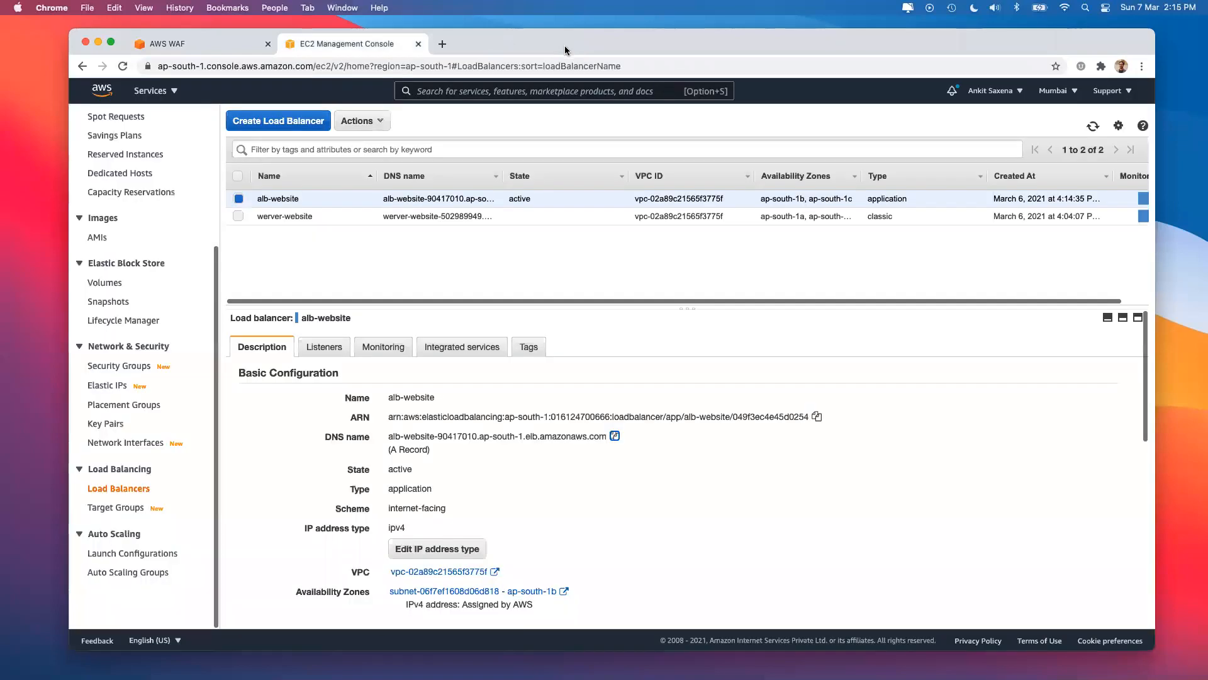
pyautogui.click(217, 47)
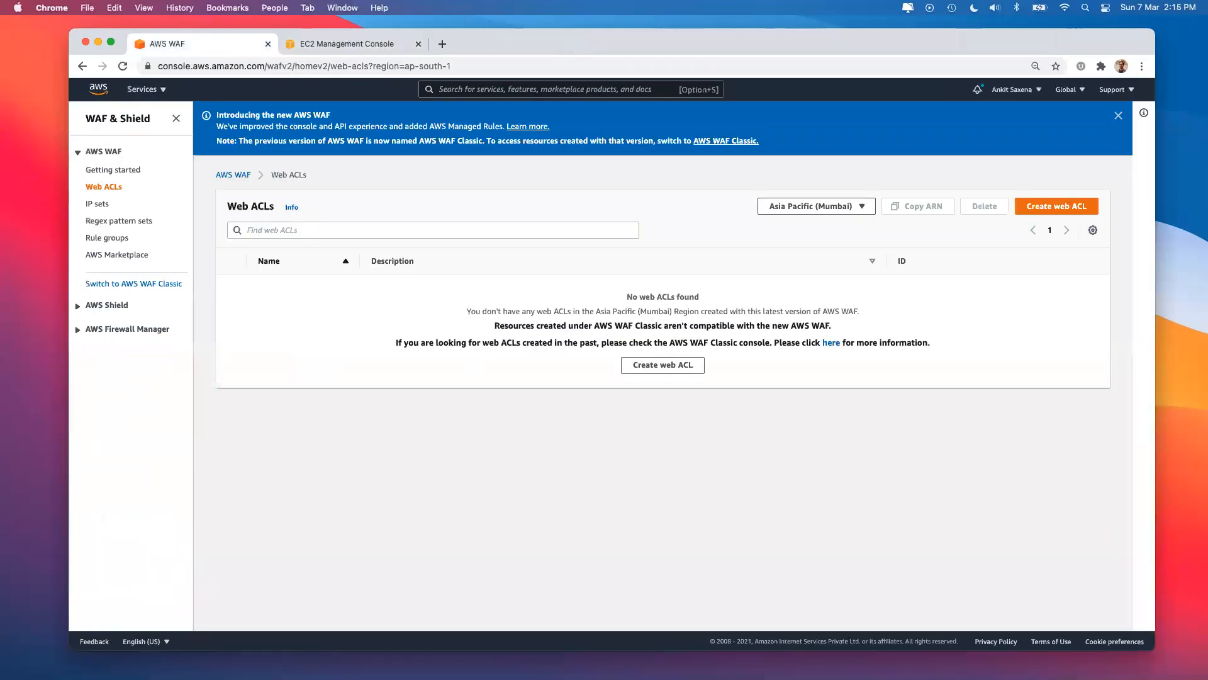